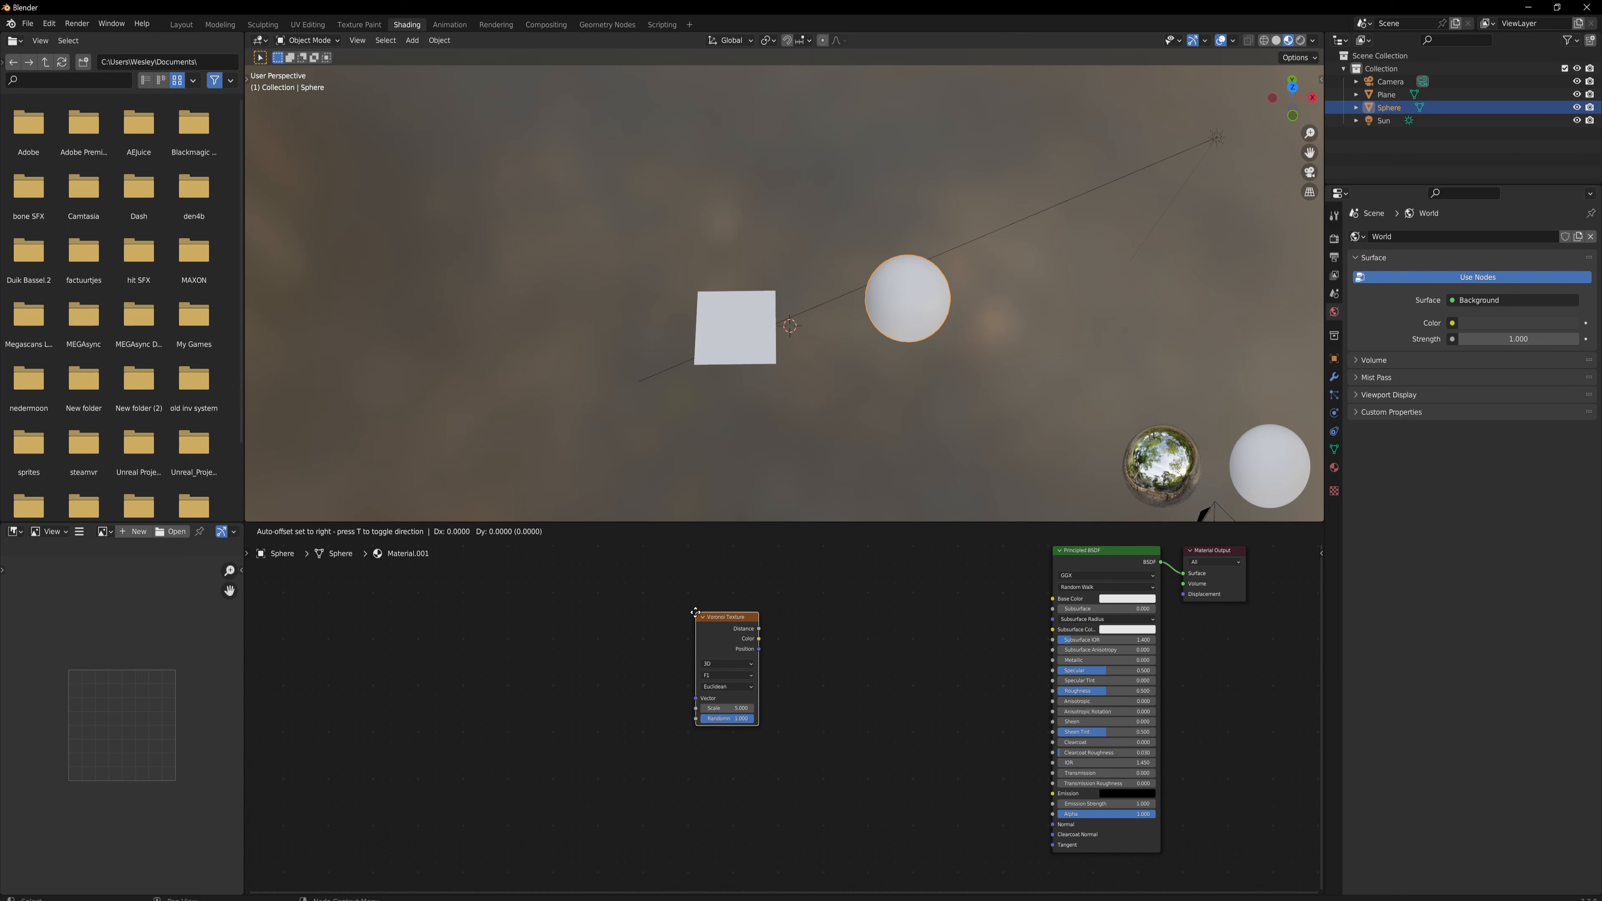
# Step: Place the Voronoi Texture node, add Texture Coordinate and Mapping nodes for it, and feed the Object coordinates into the Mapping node
pyautogui.click(695, 612)
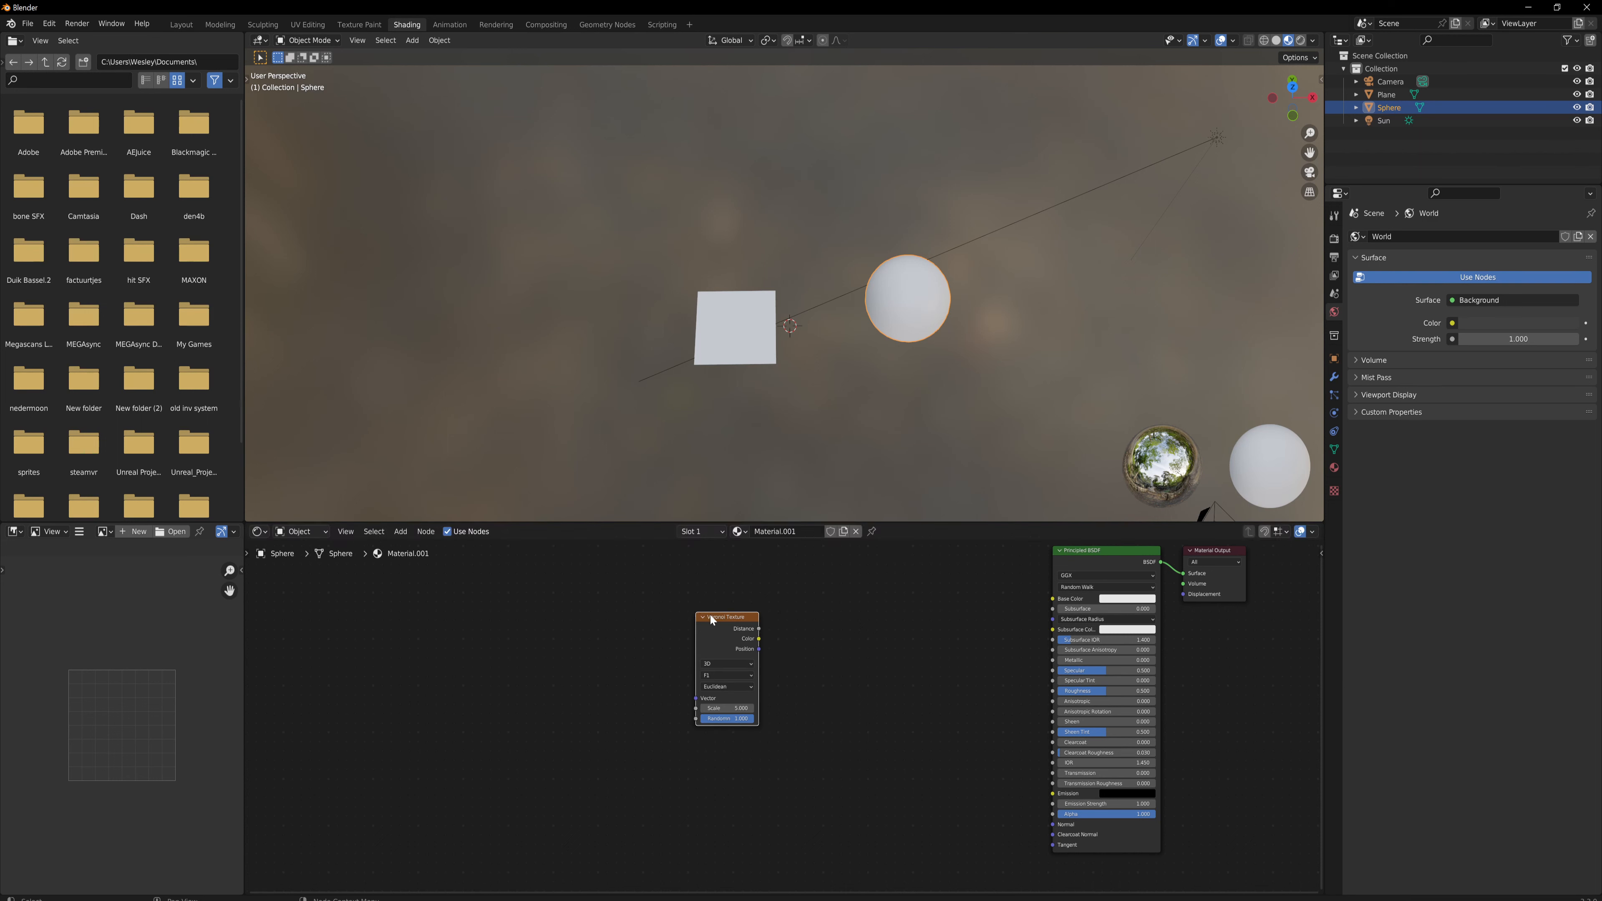
pyautogui.hotkey('ctrl', 't')
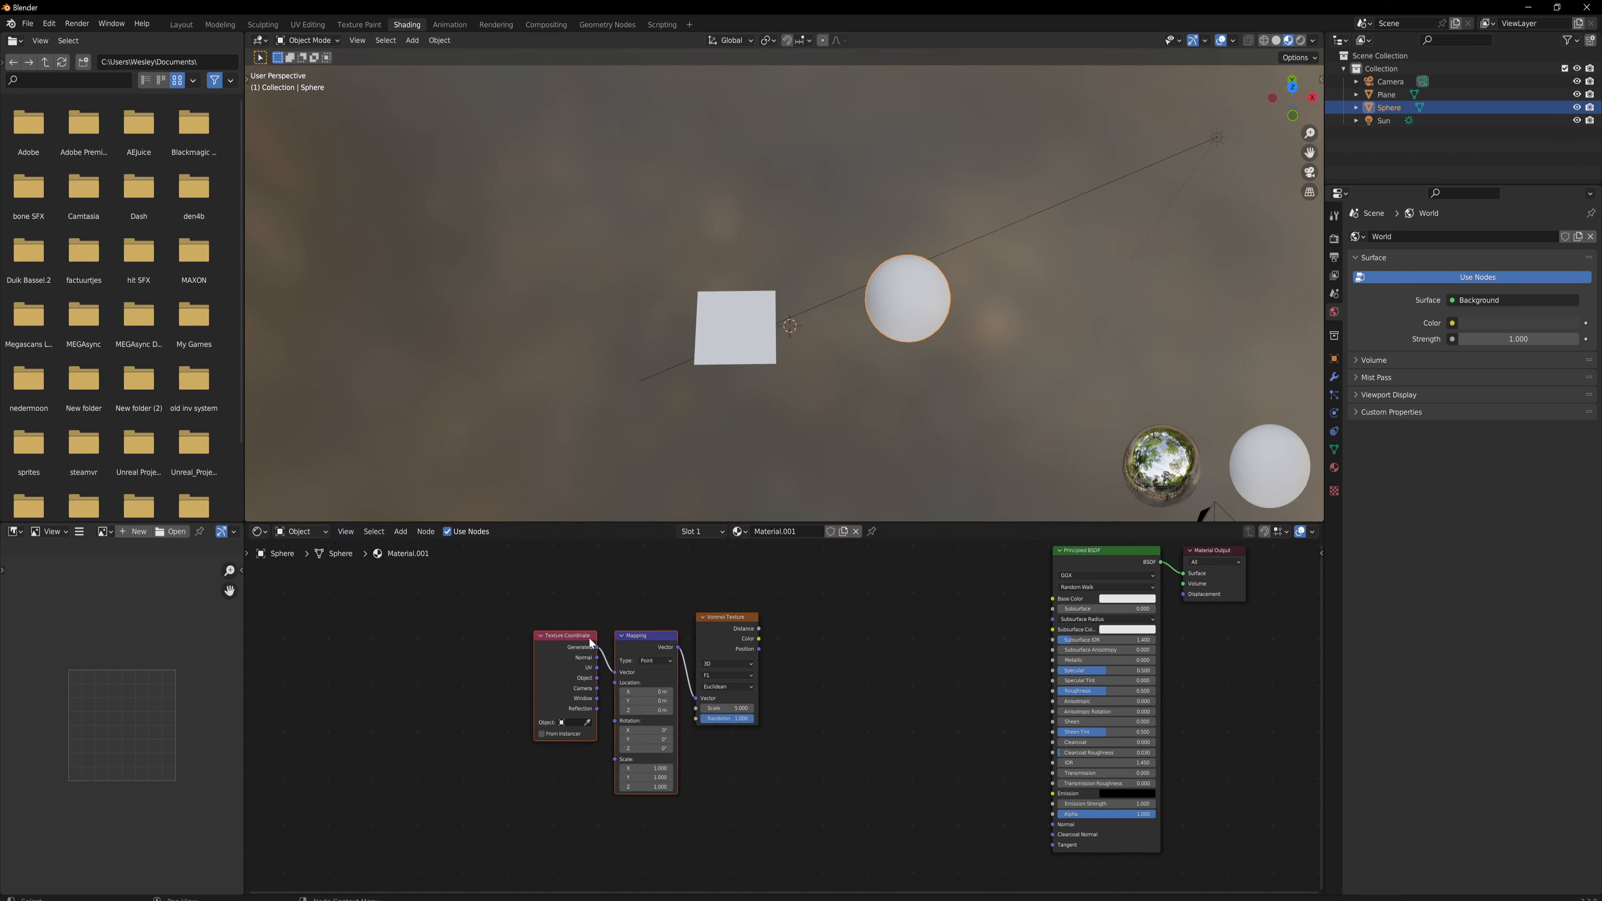
pyautogui.moveTo(644, 609); pyautogui.dragTo(530, 674)
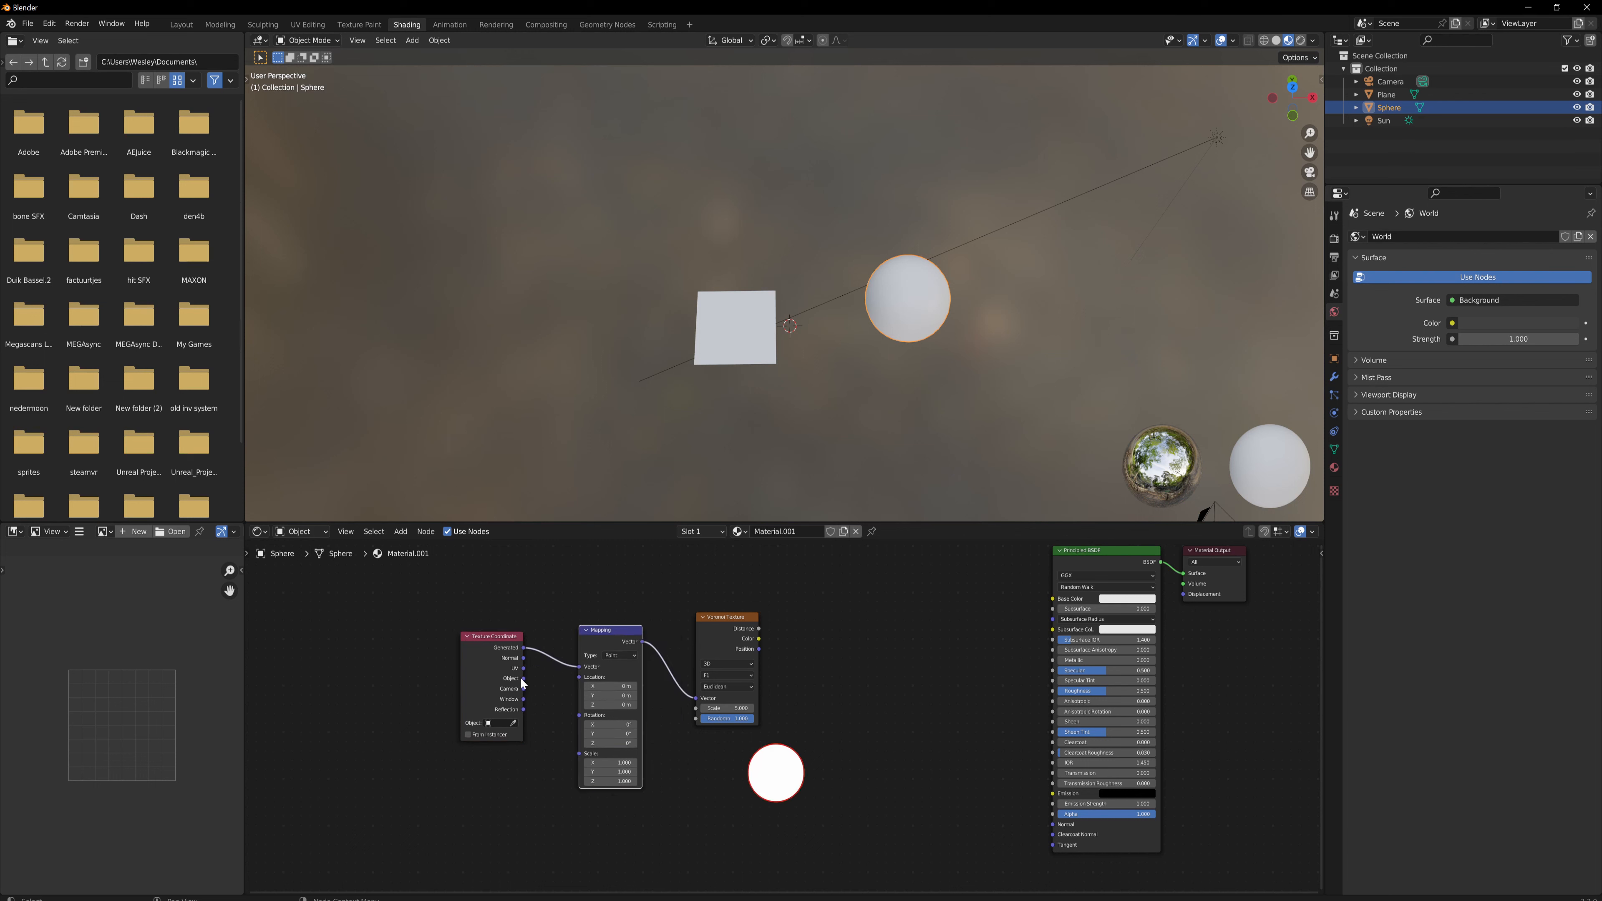
pyautogui.moveTo(523, 678); pyautogui.dragTo(599, 630)
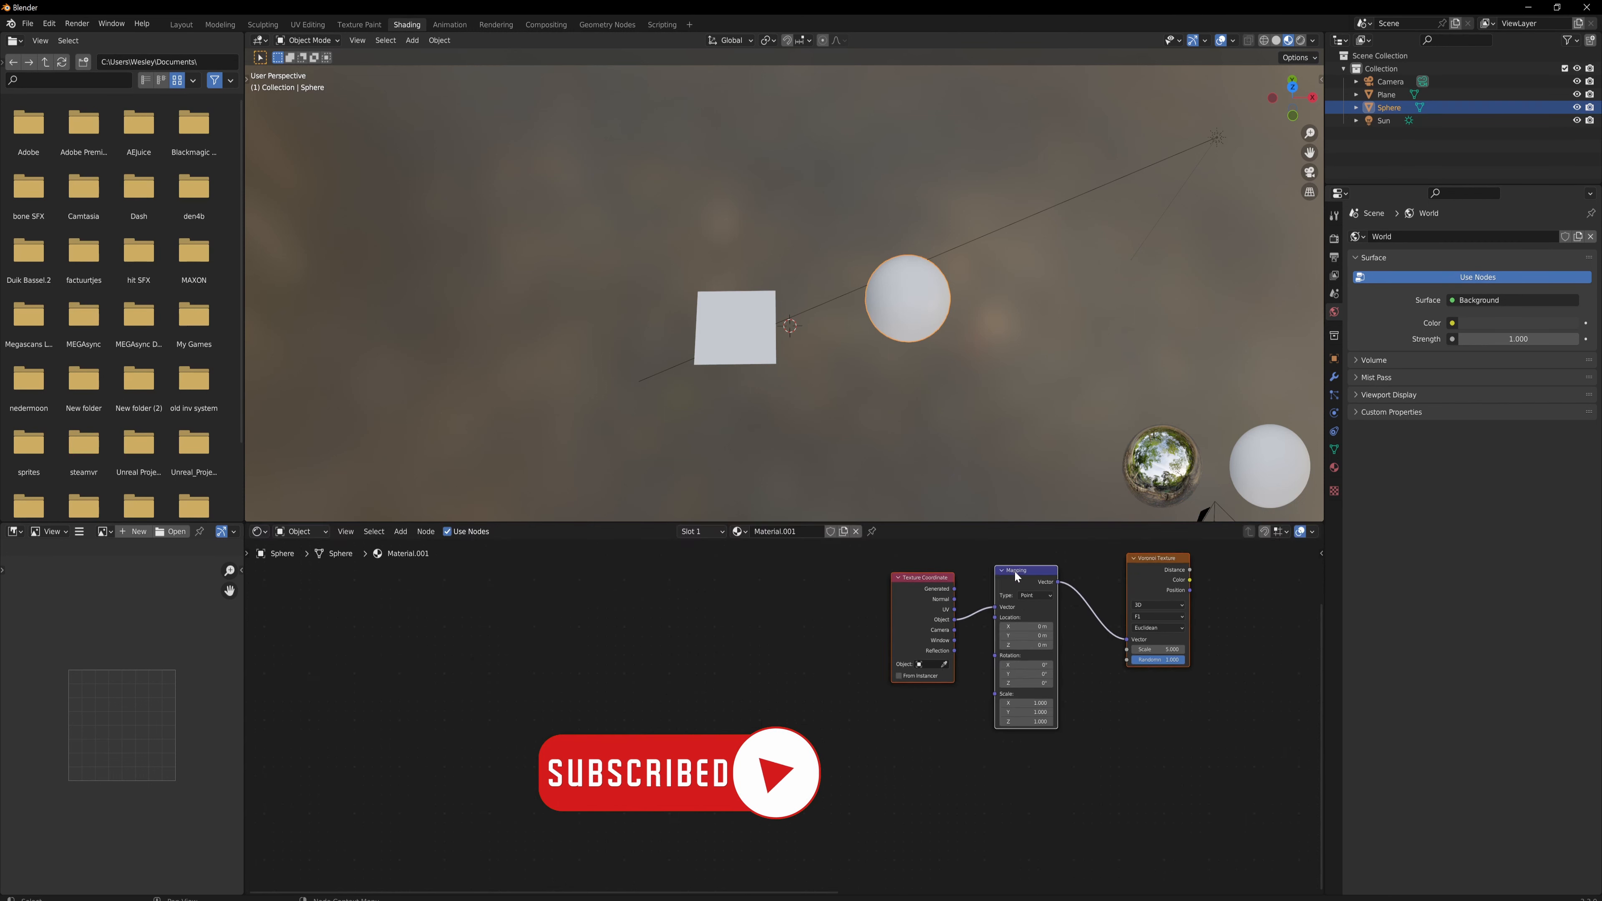
# Step: Duplicate the Voronoi Texture node into a column of three and connect the Mapping vector to all of them
pyautogui.moveTo(1012, 566); pyautogui.dragTo(529, 633)
pyautogui.moveTo(708, 713); pyautogui.dragTo(674, 610)
pyautogui.moveTo(674, 609); pyautogui.dragTo(738, 668, button='middle')
pyautogui.hotkey('shift', 'd')
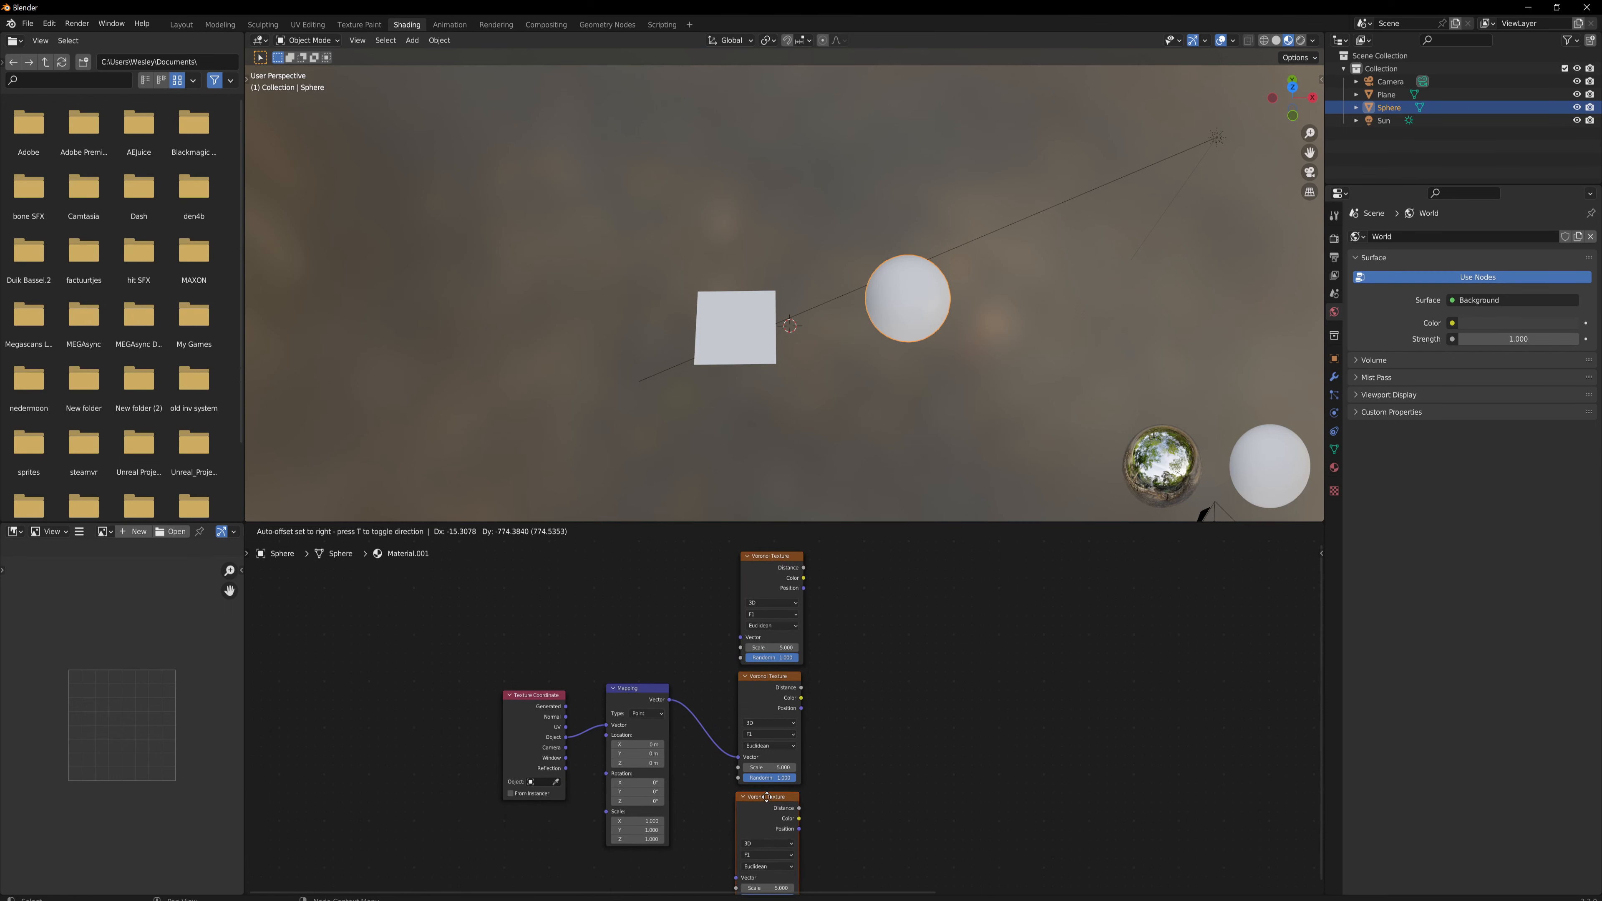
pyautogui.click(764, 797)
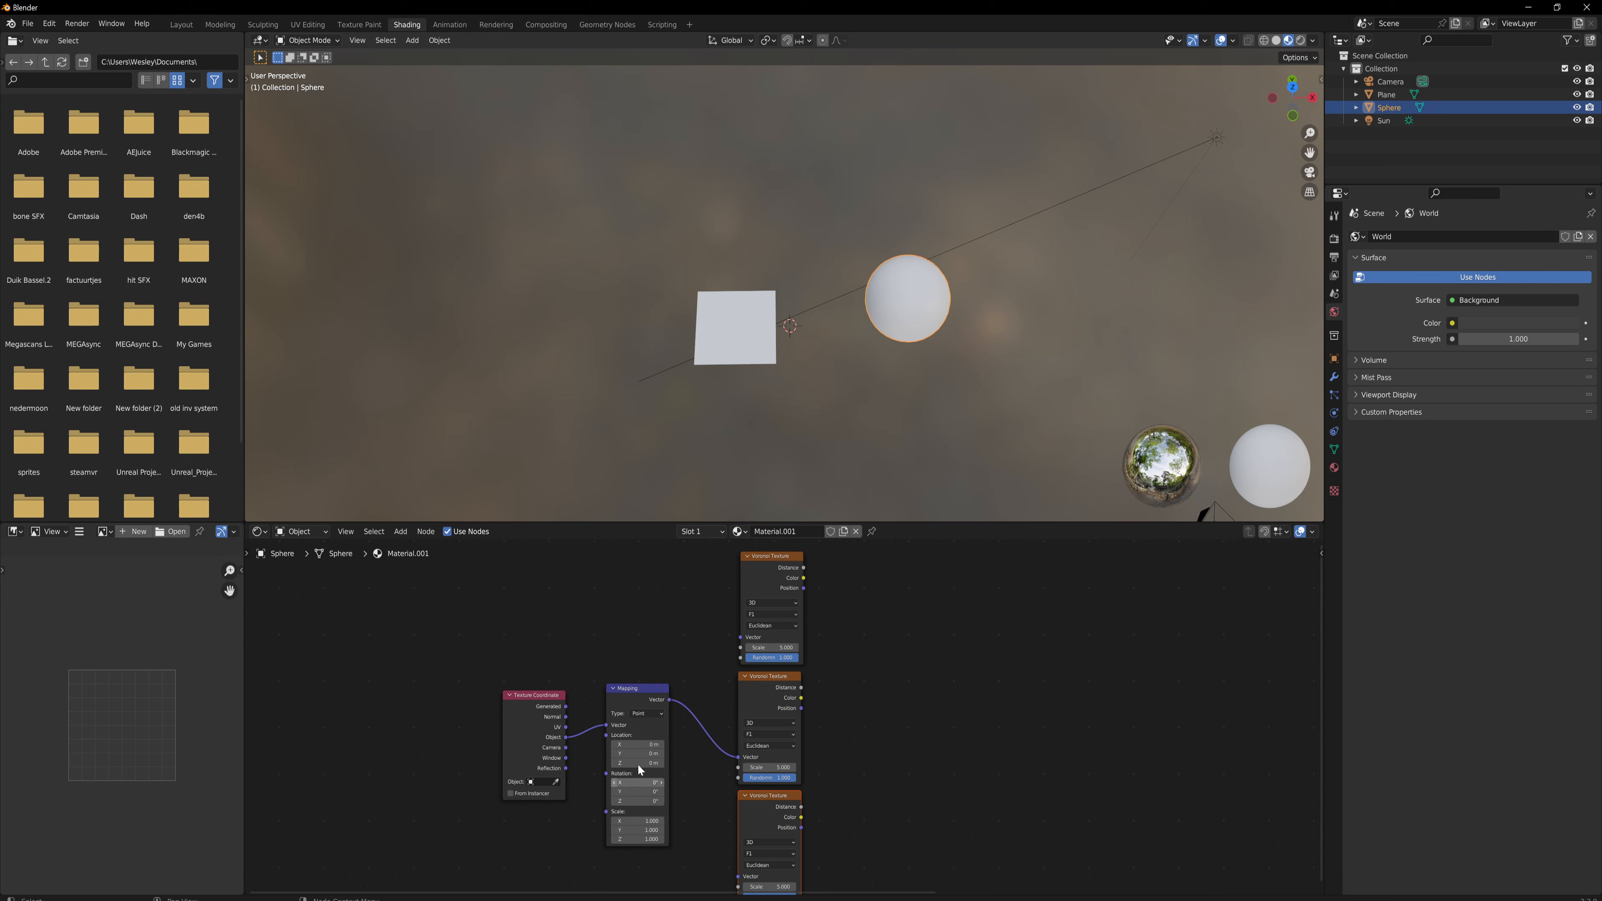
pyautogui.moveTo(674, 707); pyautogui.dragTo(663, 615, button='middle')
pyautogui.moveTo(664, 616); pyautogui.dragTo(731, 784)
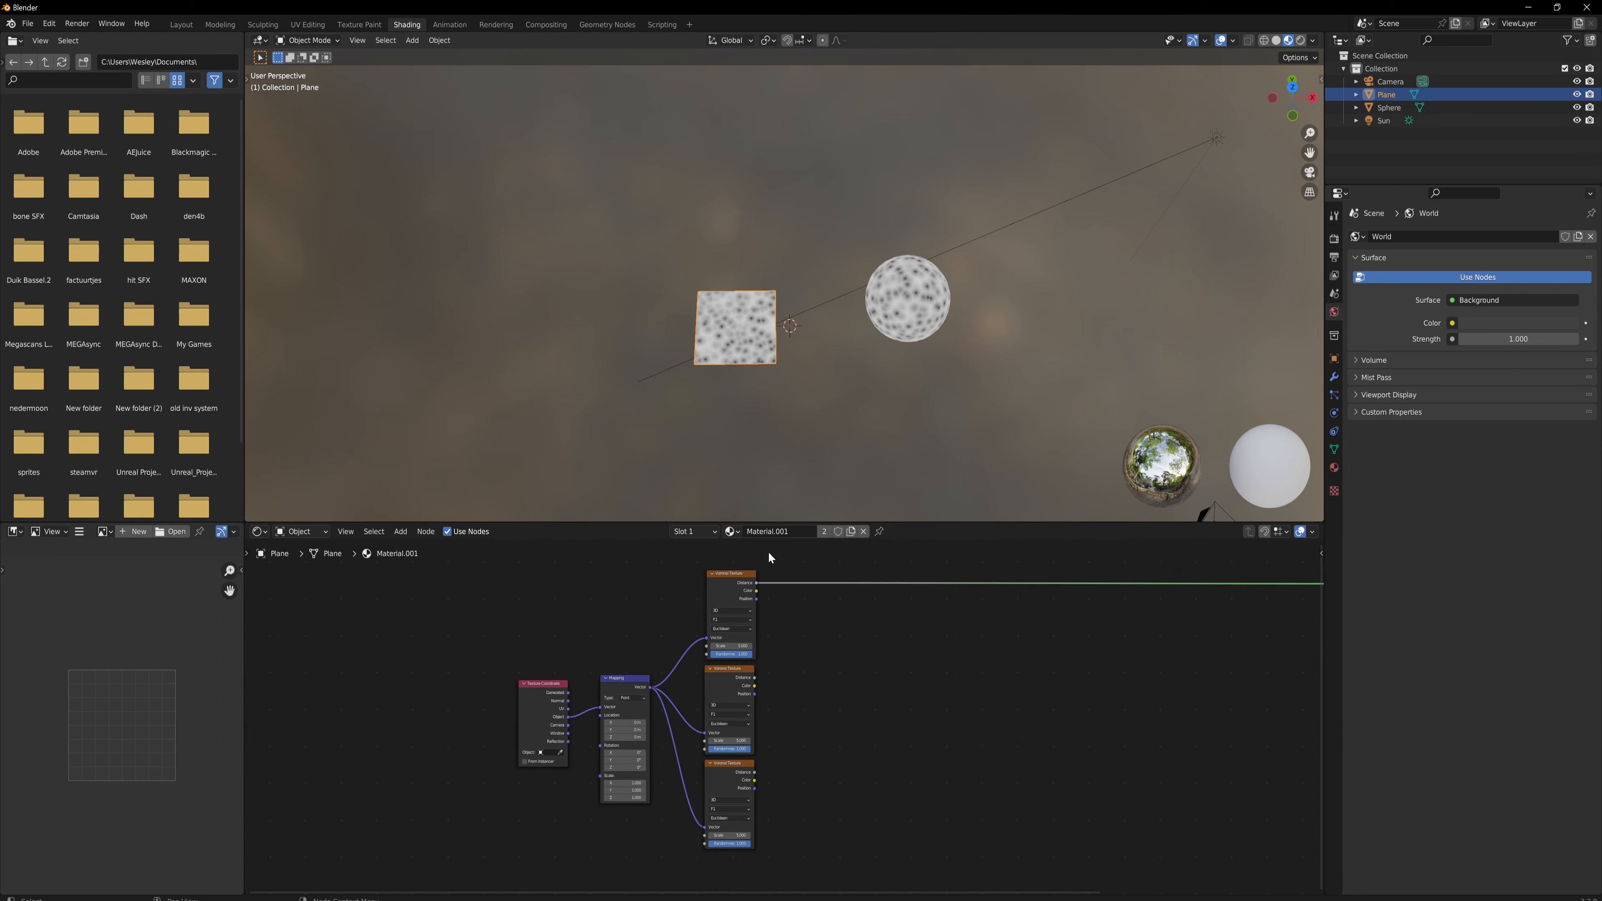
# Step: Give each of the three Voronoi Texture nodes a different Scale, previewing each texture on the objects
pyautogui.moveTo(732, 645); pyautogui.dragTo(750, 645)
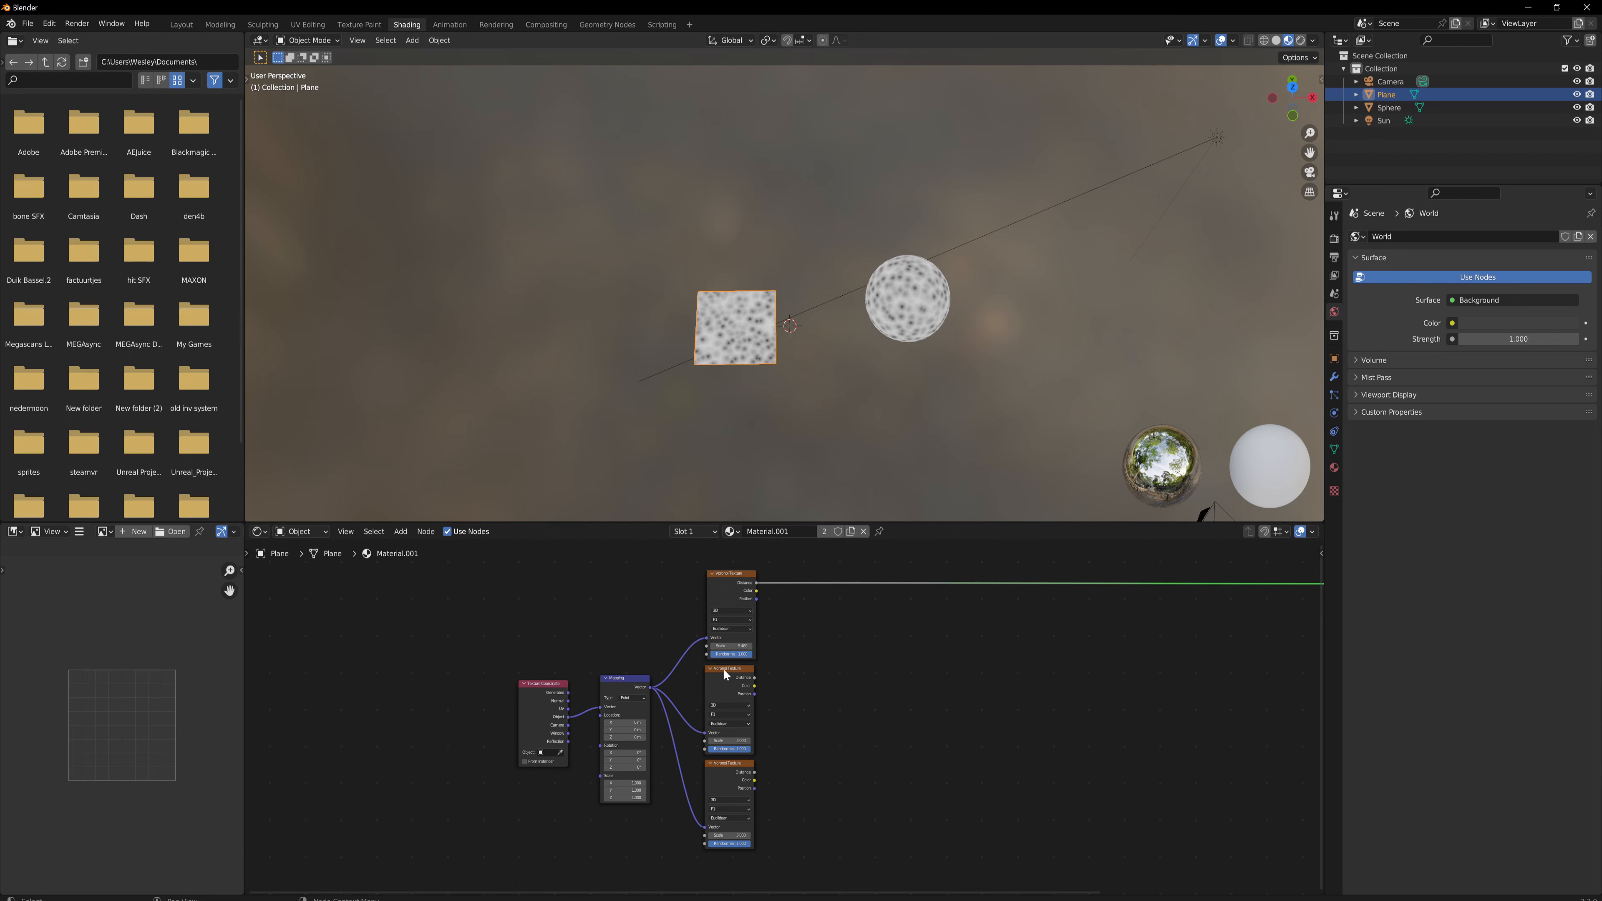
pyautogui.keyDown('ctrl'); pyautogui.keyDown('shift'); pyautogui.click(726, 677); pyautogui.keyUp('shift'); pyautogui.keyUp('ctrl')
pyautogui.moveTo(729, 740); pyautogui.dragTo(782, 740)
pyautogui.keyDown('ctrl'); pyautogui.keyDown('shift'); pyautogui.click(750, 812); pyautogui.keyUp('shift'); pyautogui.keyUp('ctrl')
pyautogui.press('g')
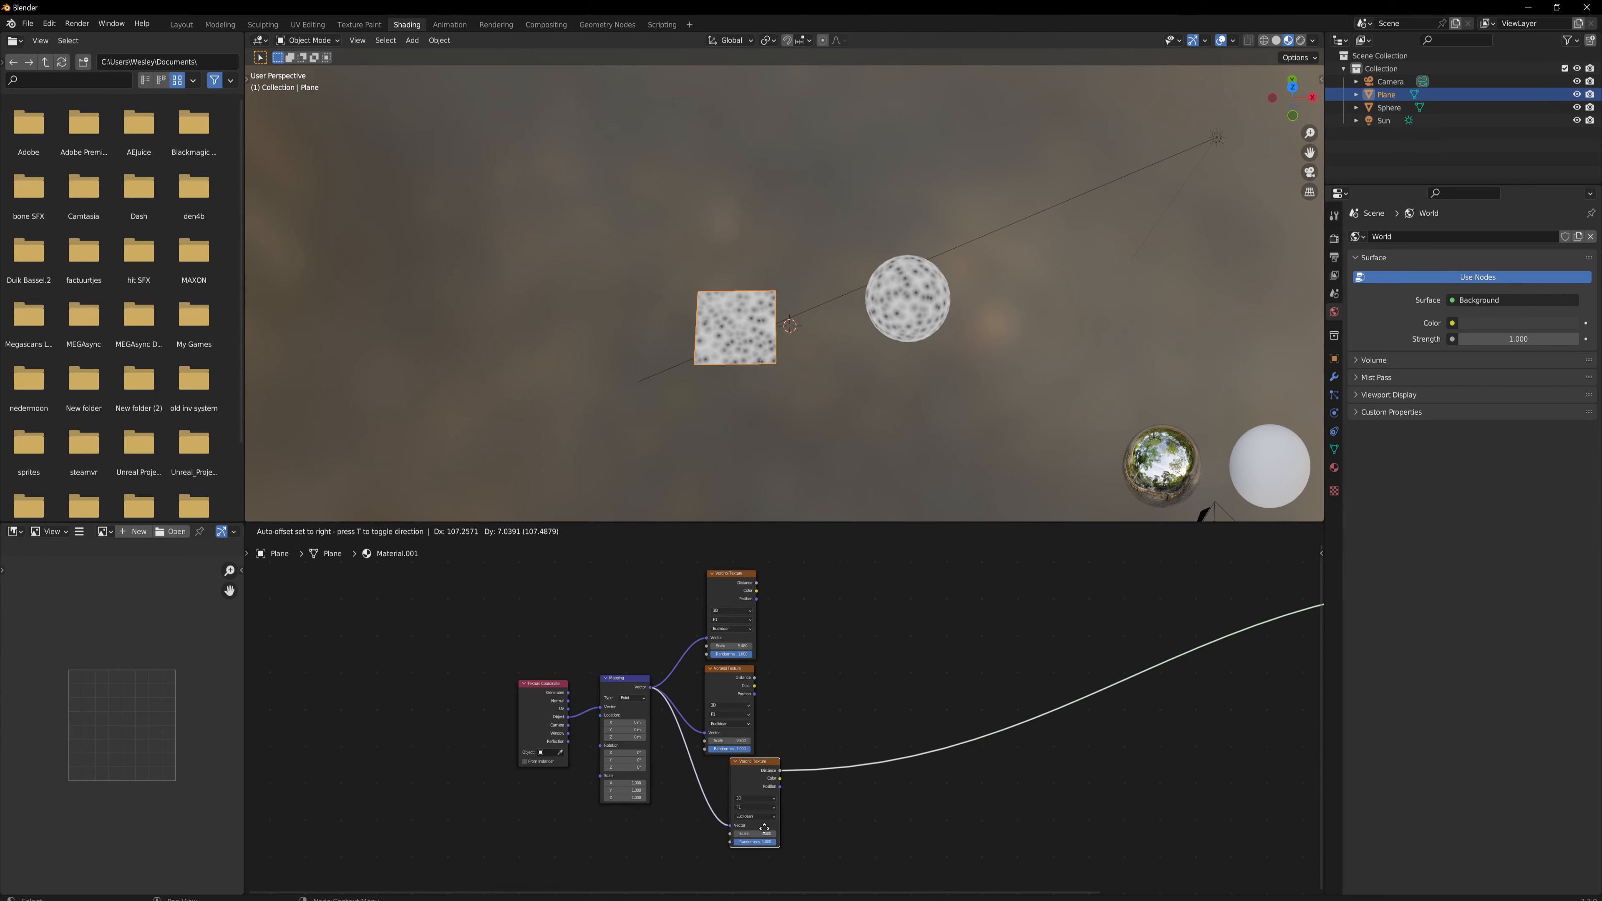
pyautogui.click(733, 832)
pyautogui.moveTo(733, 836); pyautogui.dragTo(842, 836)
# Step: Add a colour Mix node that blends the Distance outputs of the first two Voronoi textures, and preview it
pyautogui.moveTo(756, 583); pyautogui.dragTo(845, 625)
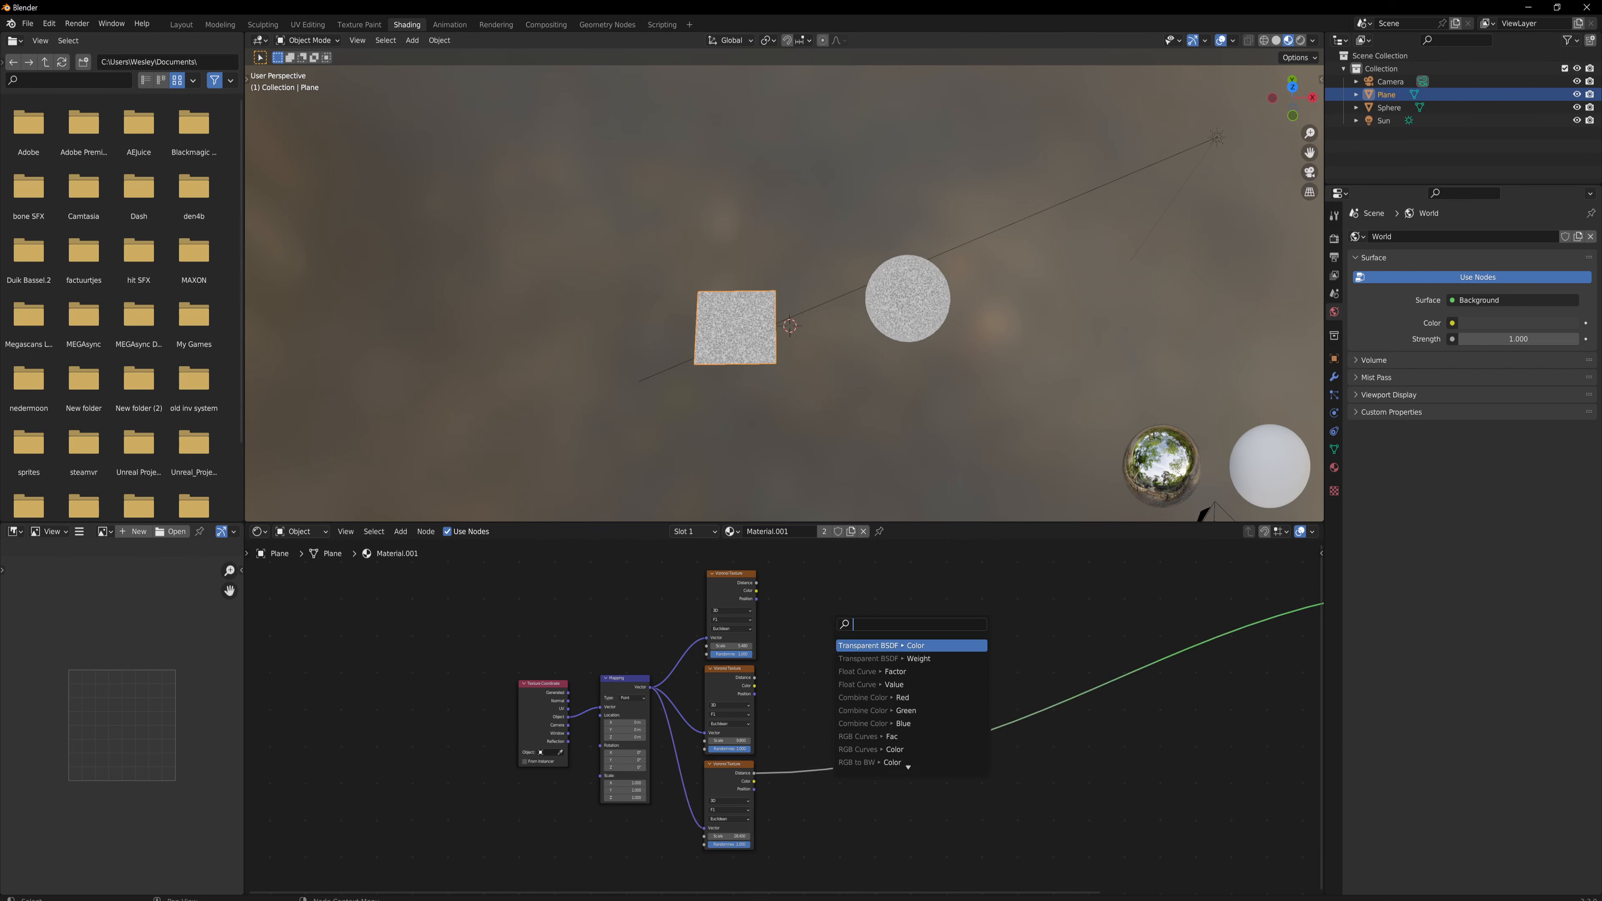
pyautogui.write('mix colo')
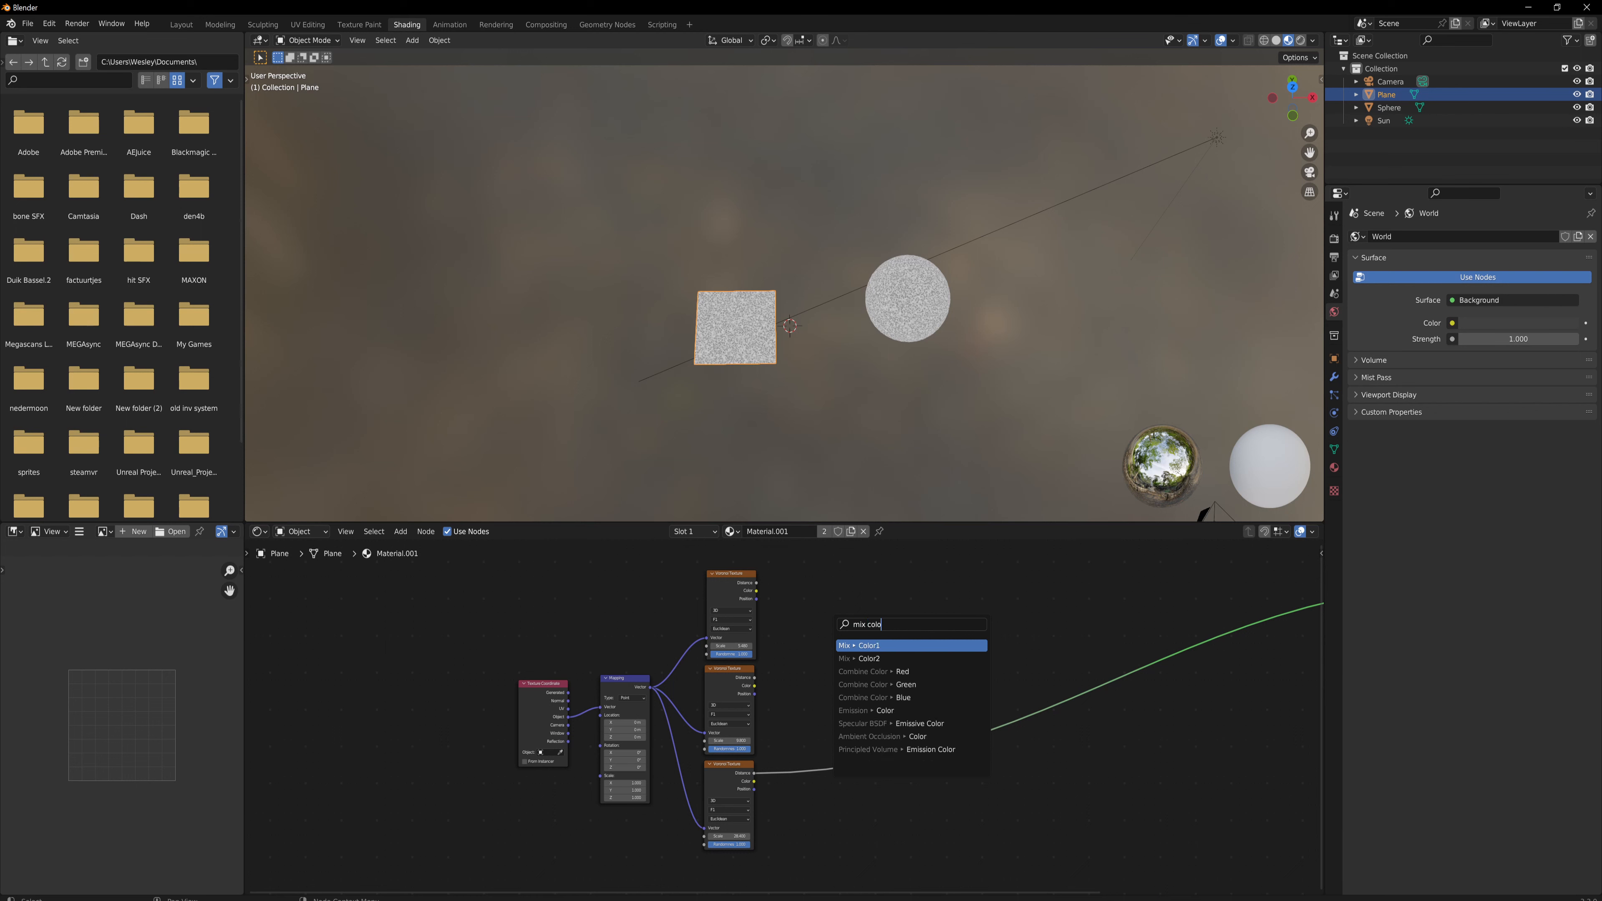
pyautogui.press('Return')
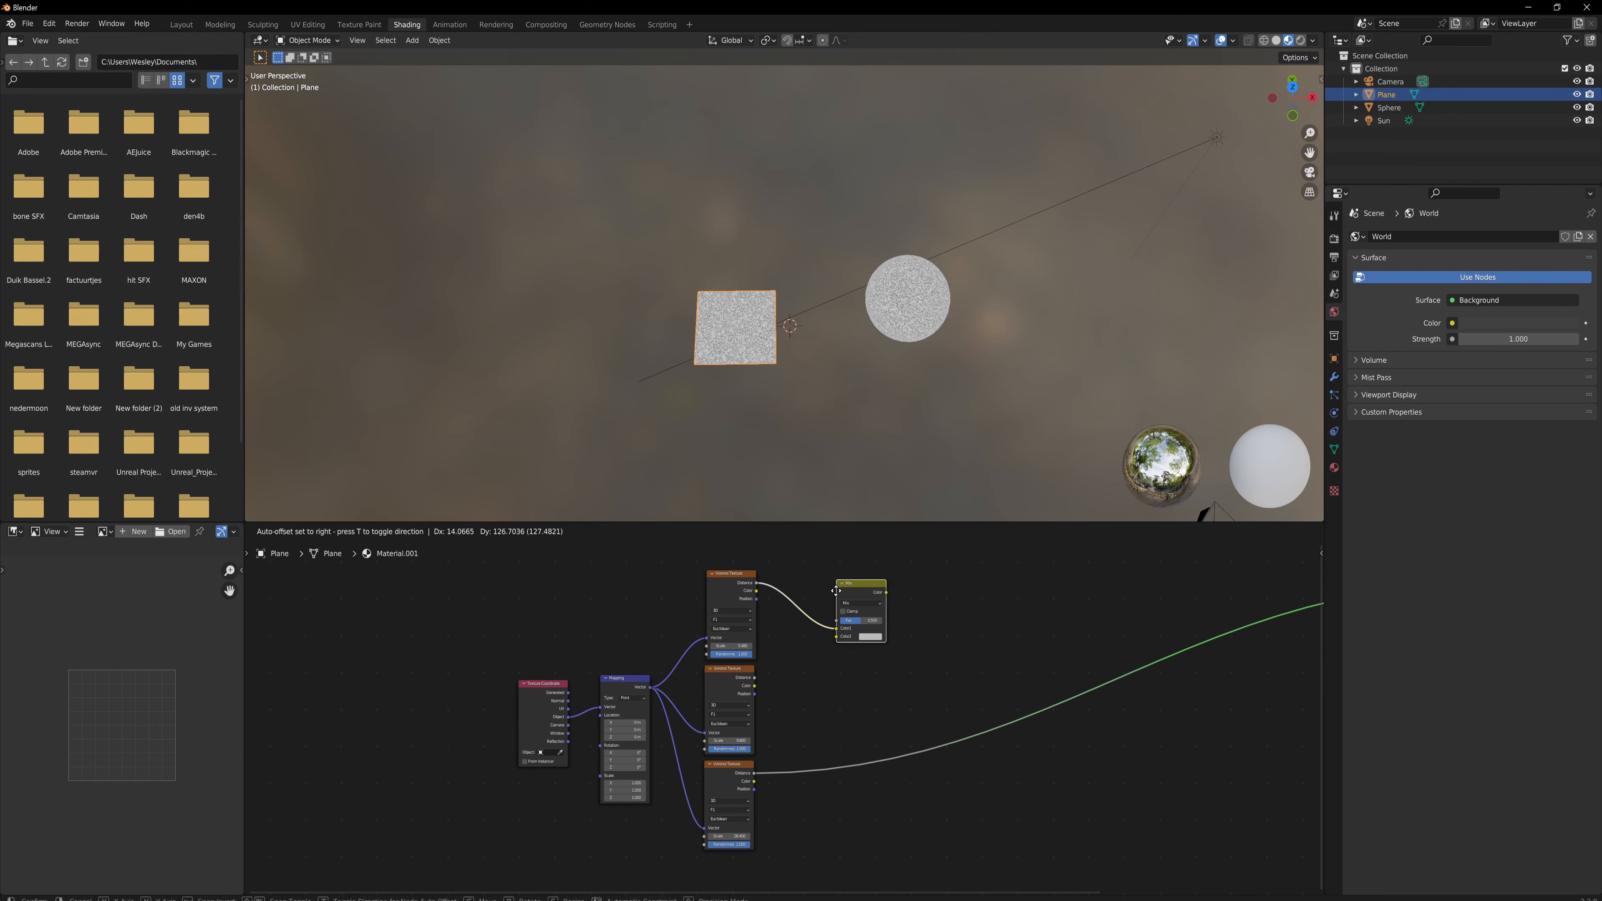
pyautogui.click(836, 590)
pyautogui.moveTo(754, 677); pyautogui.dragTo(840, 644)
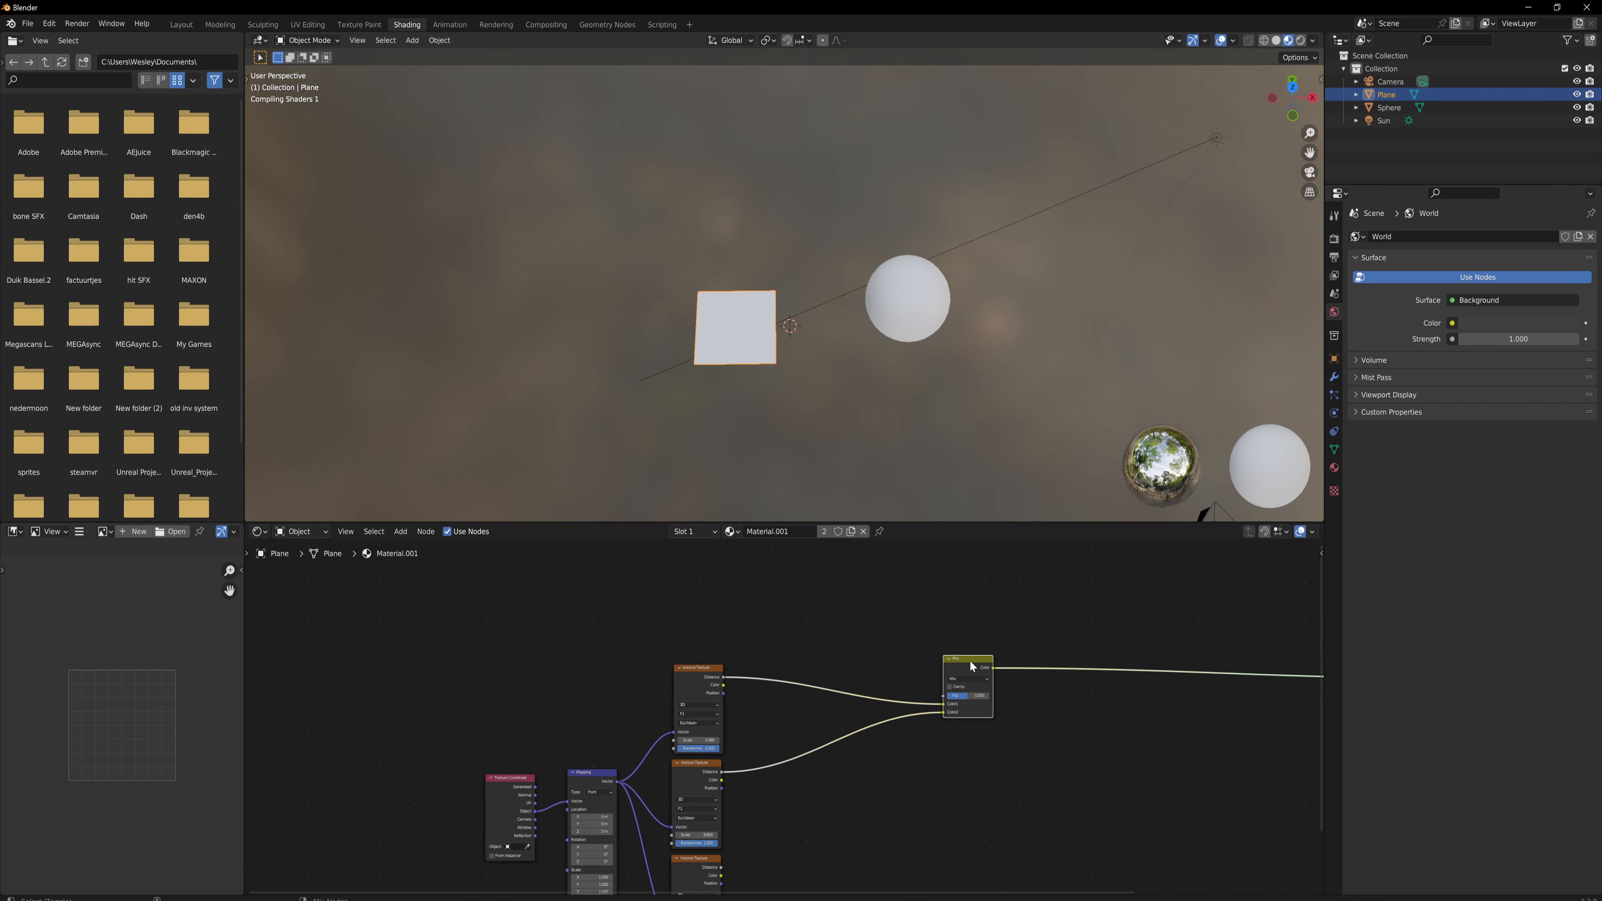
pyautogui.moveTo(977, 700); pyautogui.dragTo(985, 694)
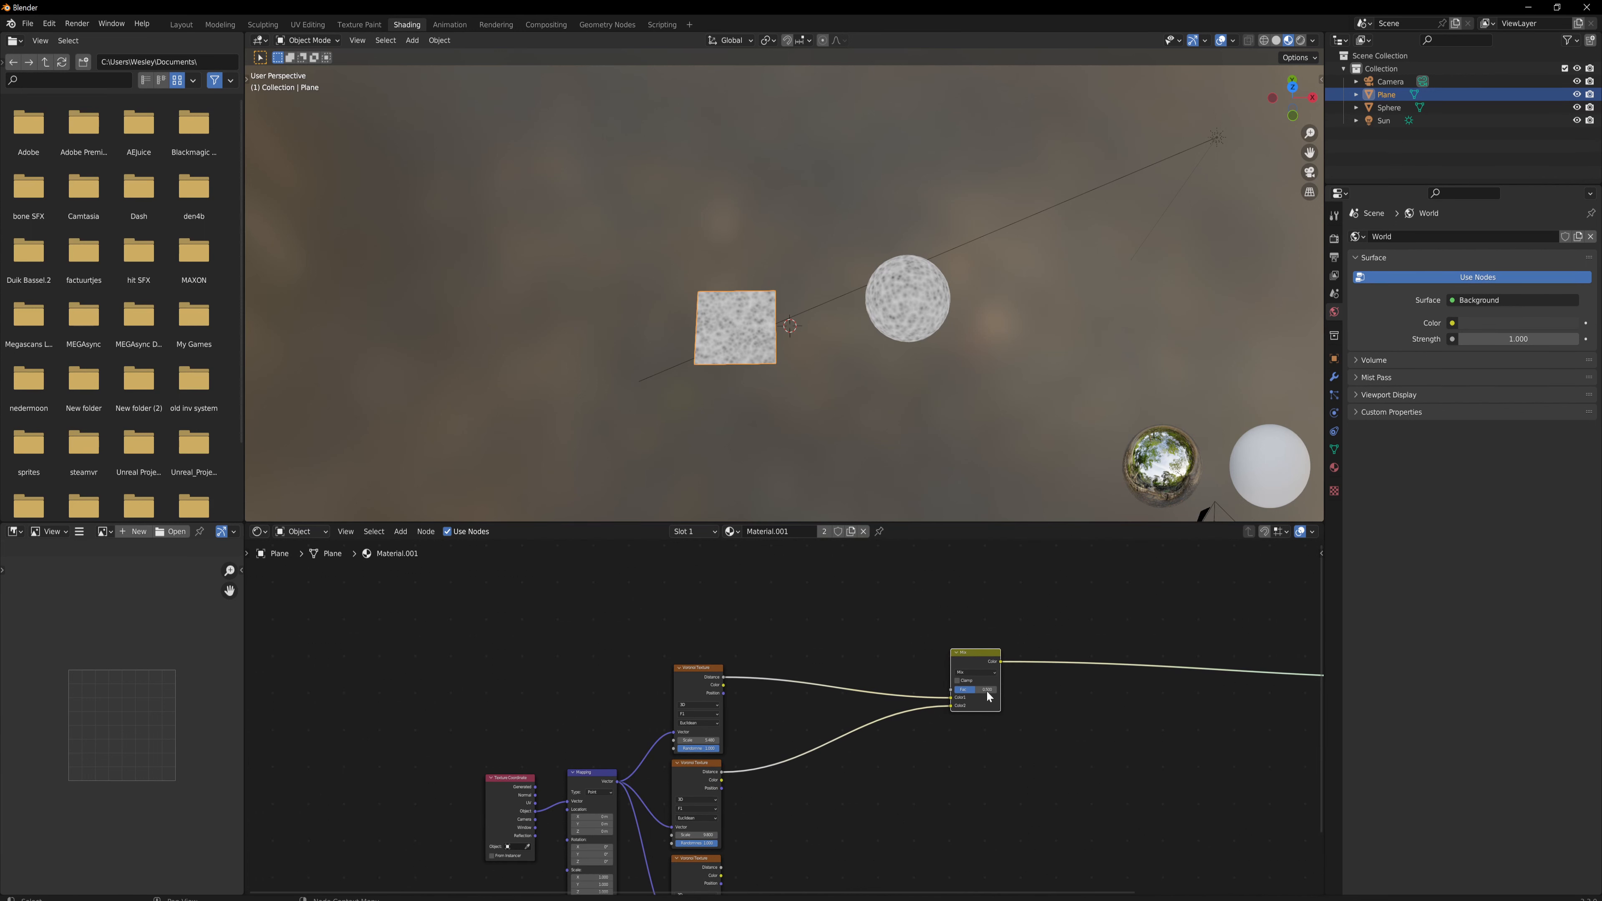
# Step: Add a Noise Texture node above the Voronoi column
pyautogui.click(802, 592)
pyautogui.hotkey('shift', 'a')
pyautogui.click(802, 590)
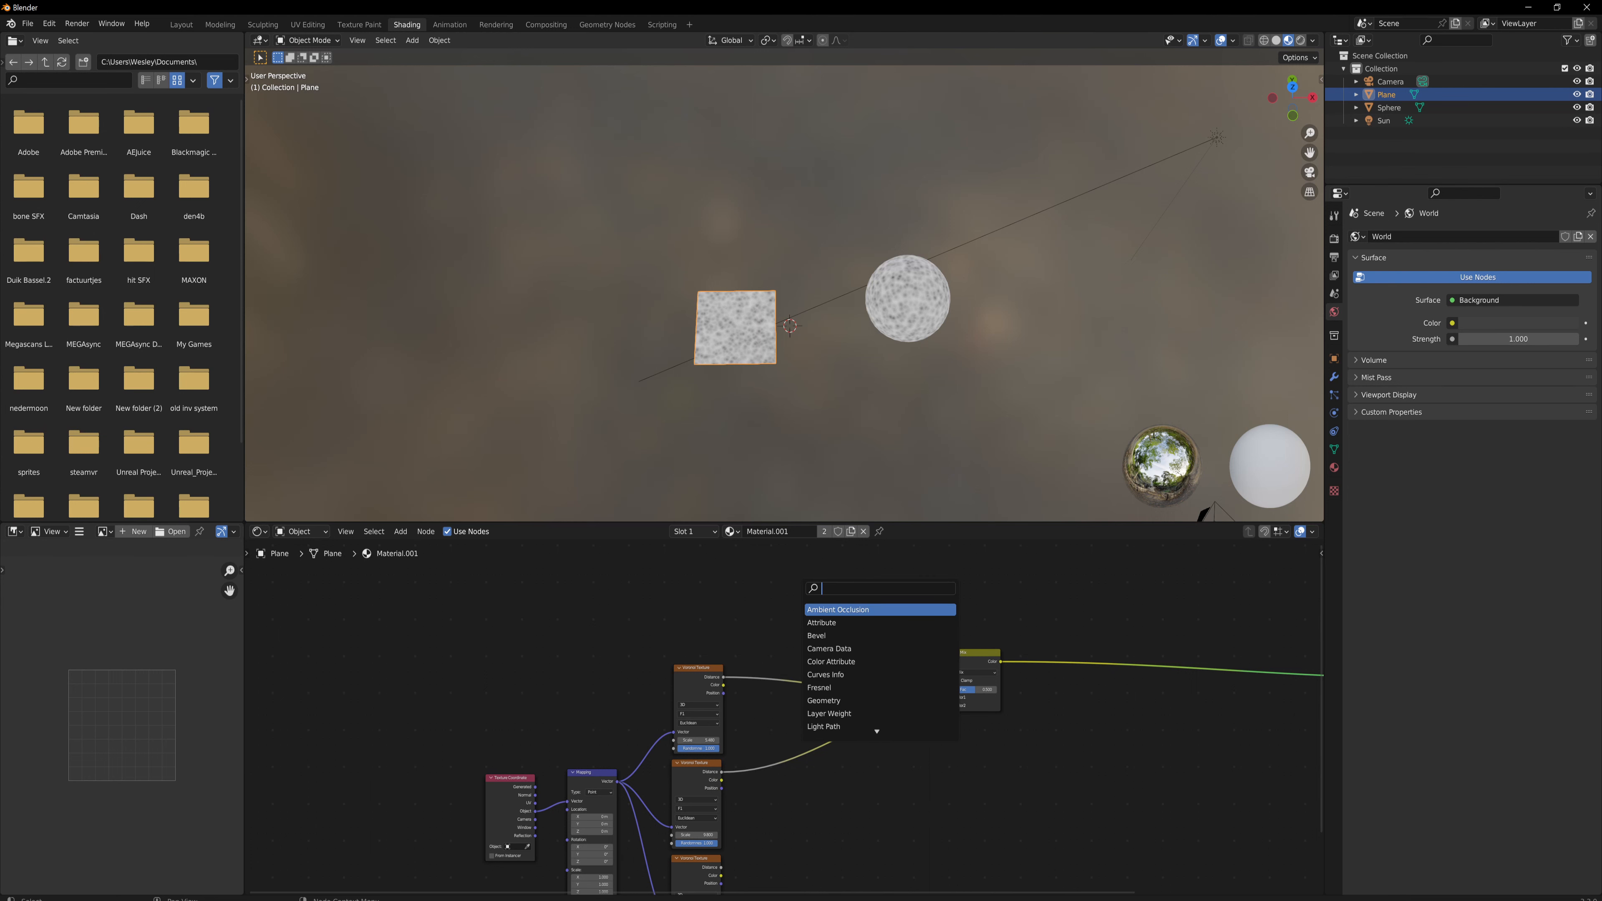
pyautogui.write('noise')
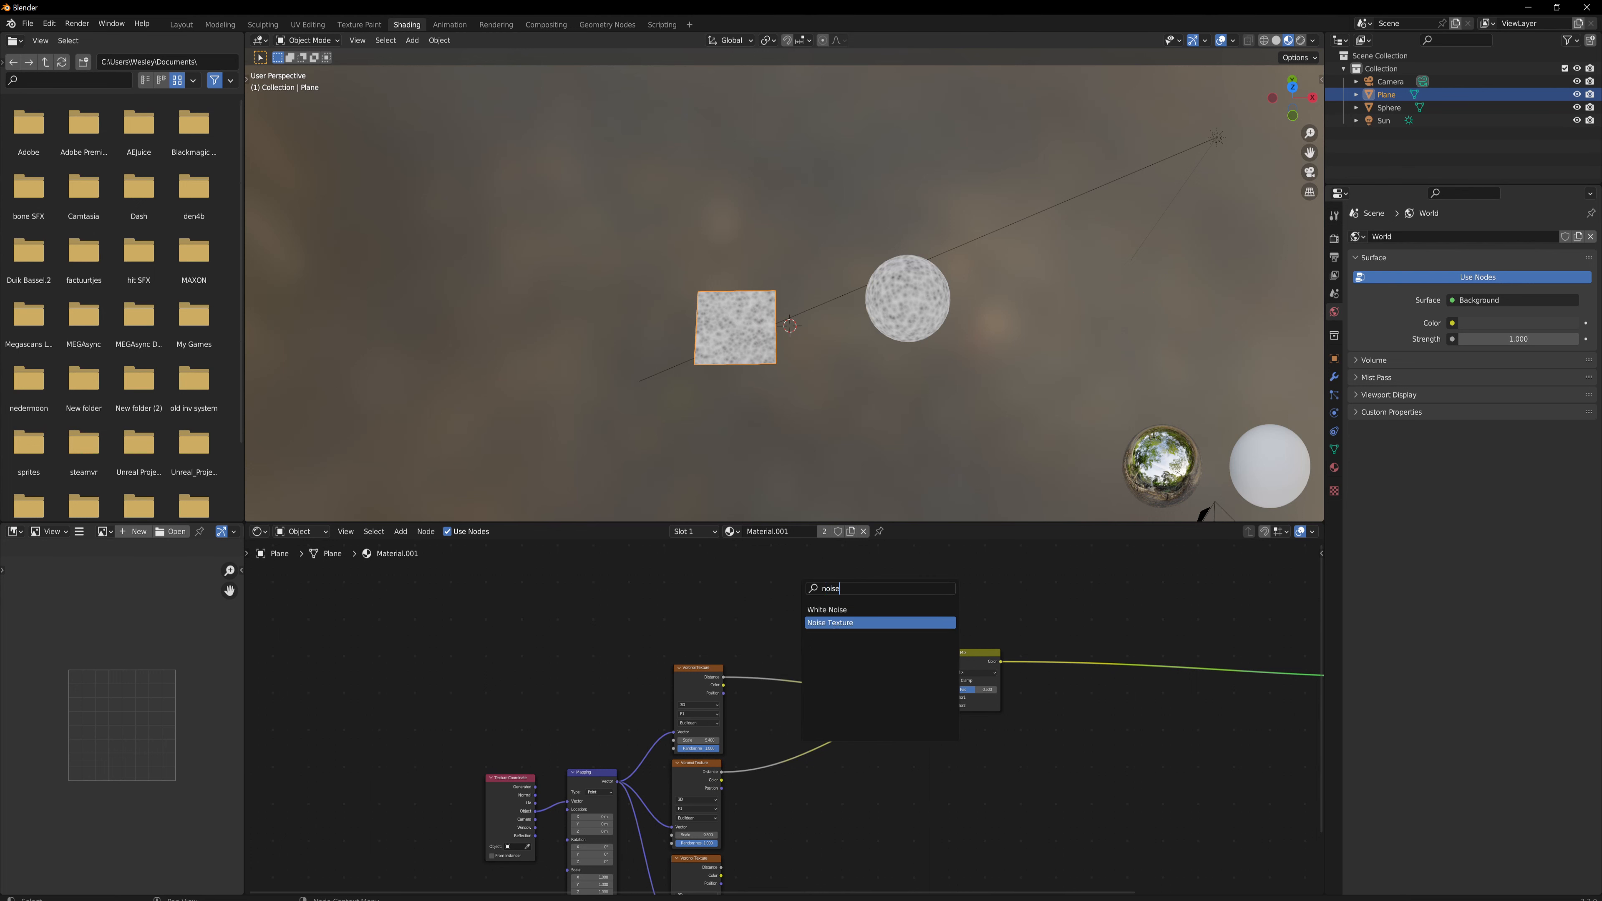
pyautogui.press('Return')
pyautogui.click(742, 581)
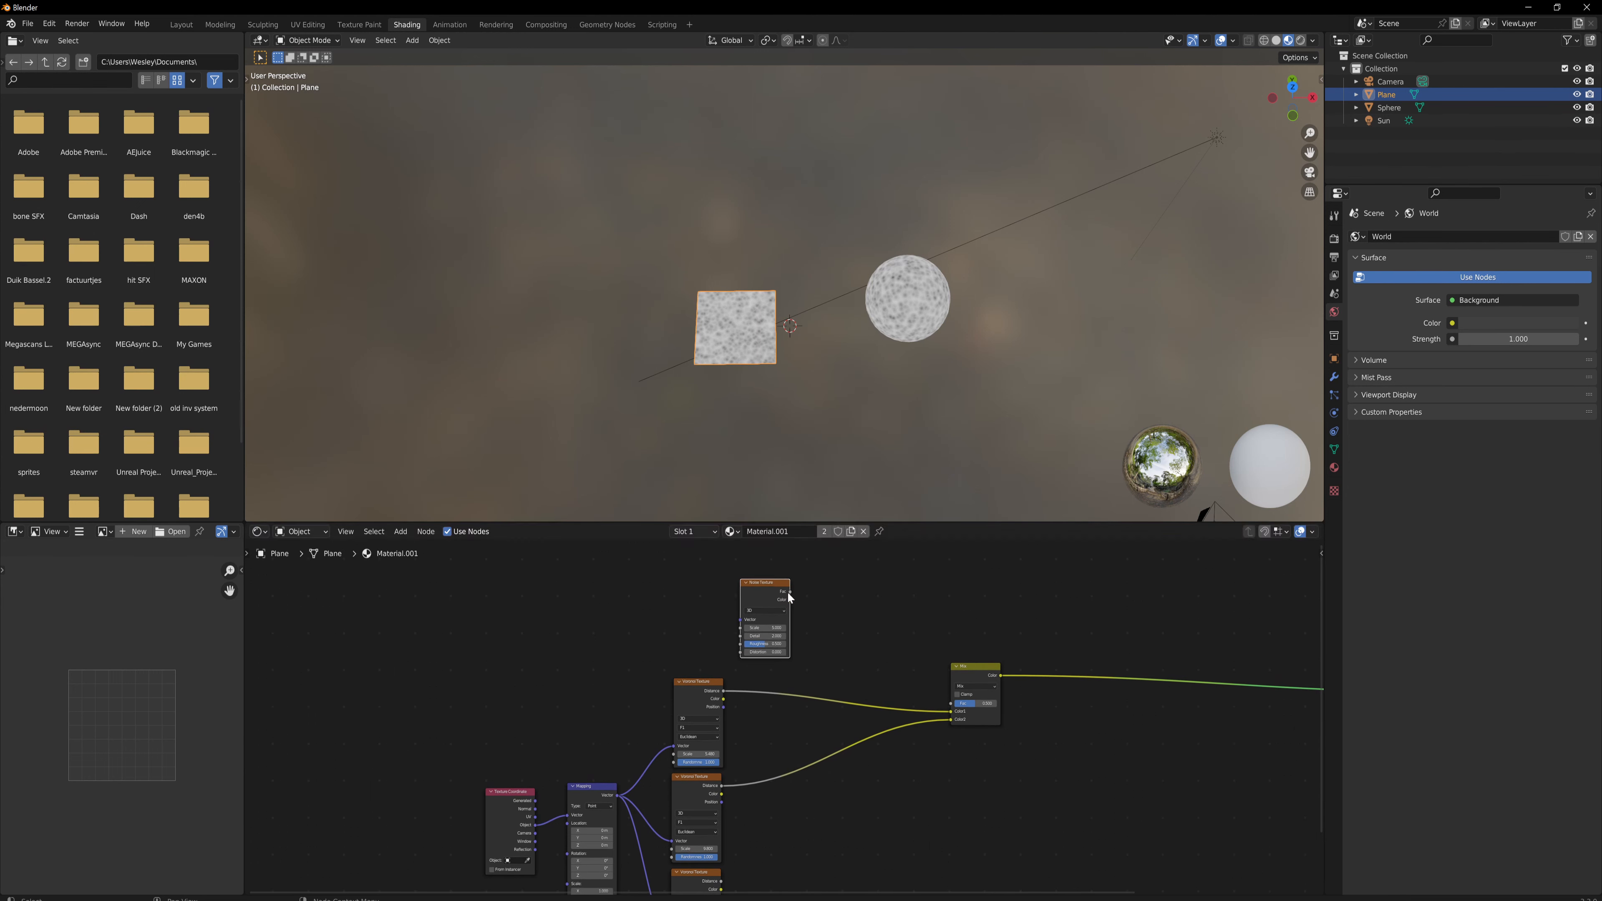
# Step: Attach a ColorRamp node to the Noise Texture's Fac output and preview it on the objects
pyautogui.moveTo(790, 599); pyautogui.dragTo(837, 617)
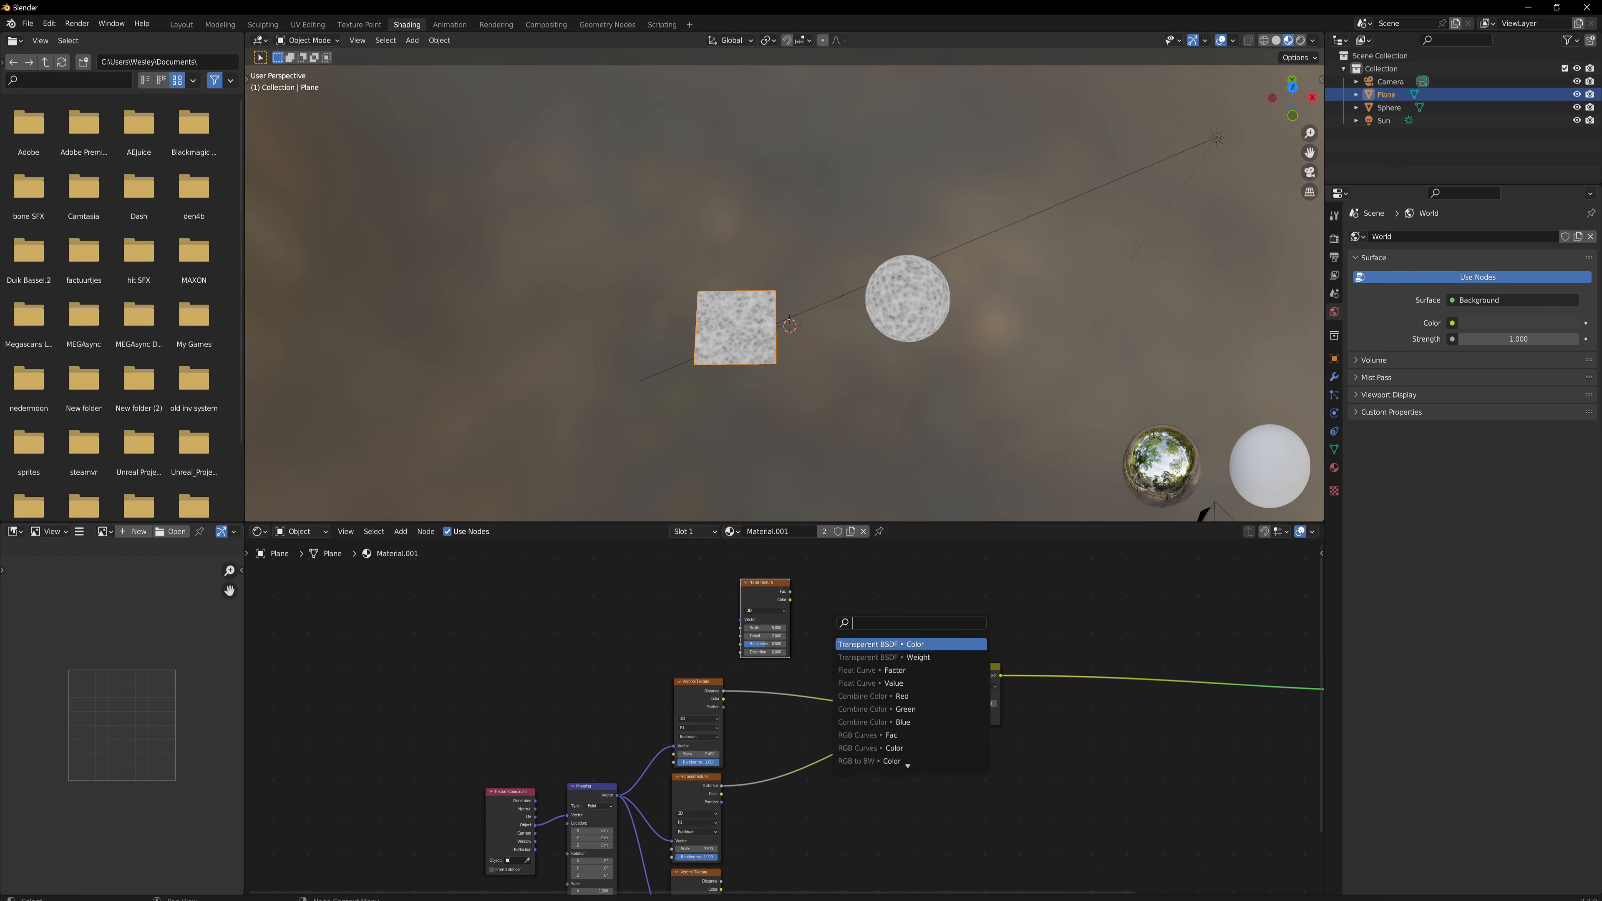
pyautogui.write('colo')
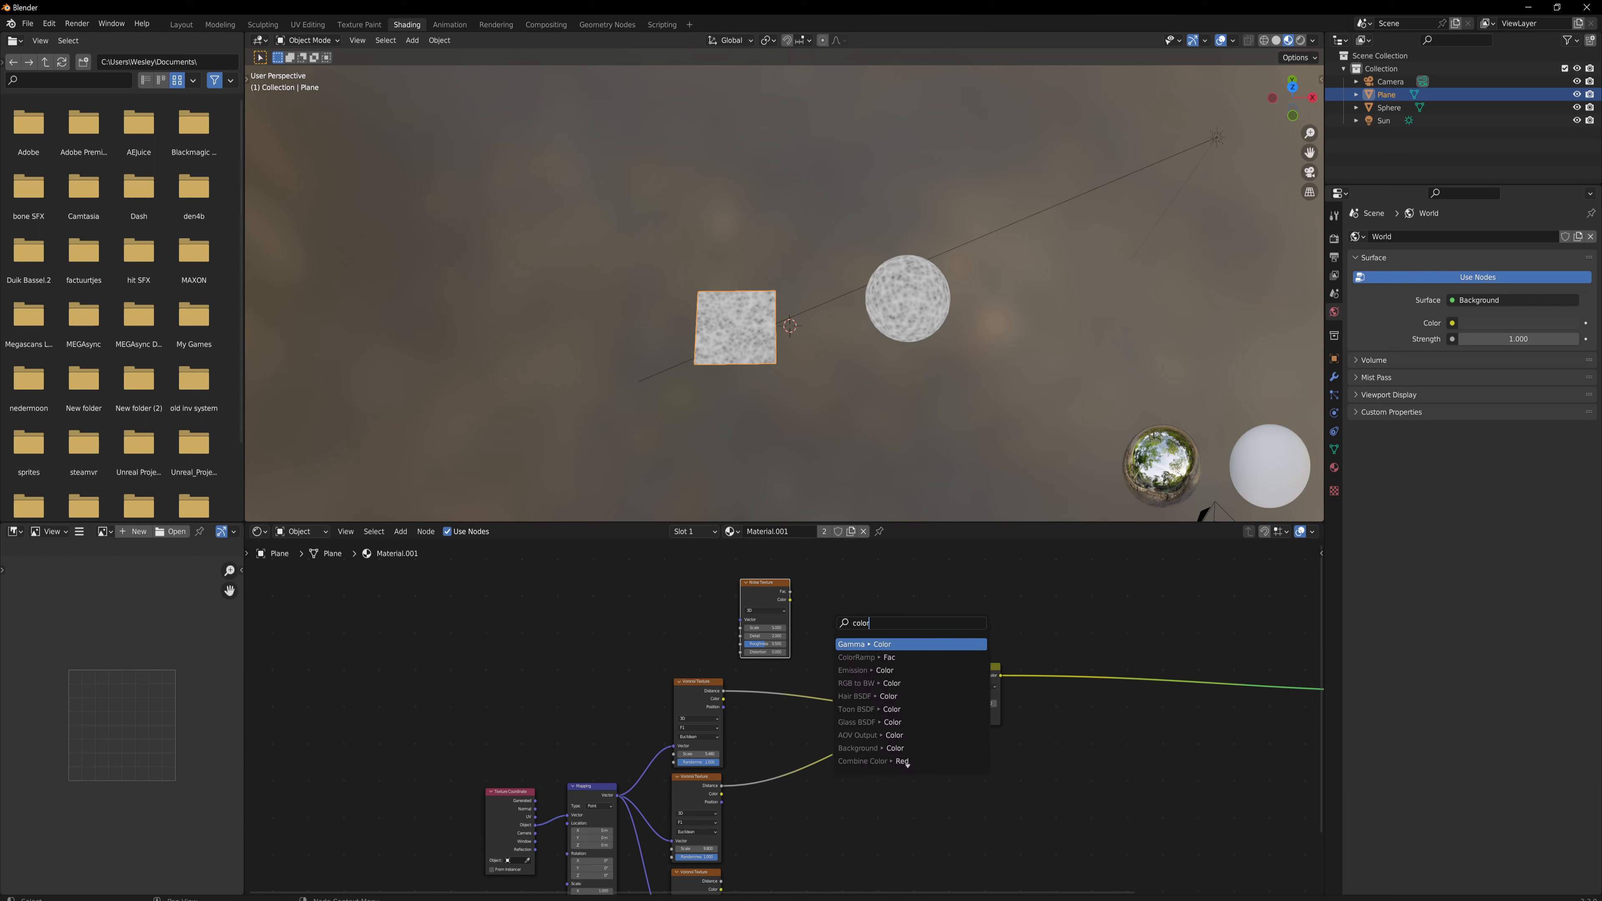
pyautogui.write('r')
pyautogui.click(857, 657)
pyautogui.click(823, 602)
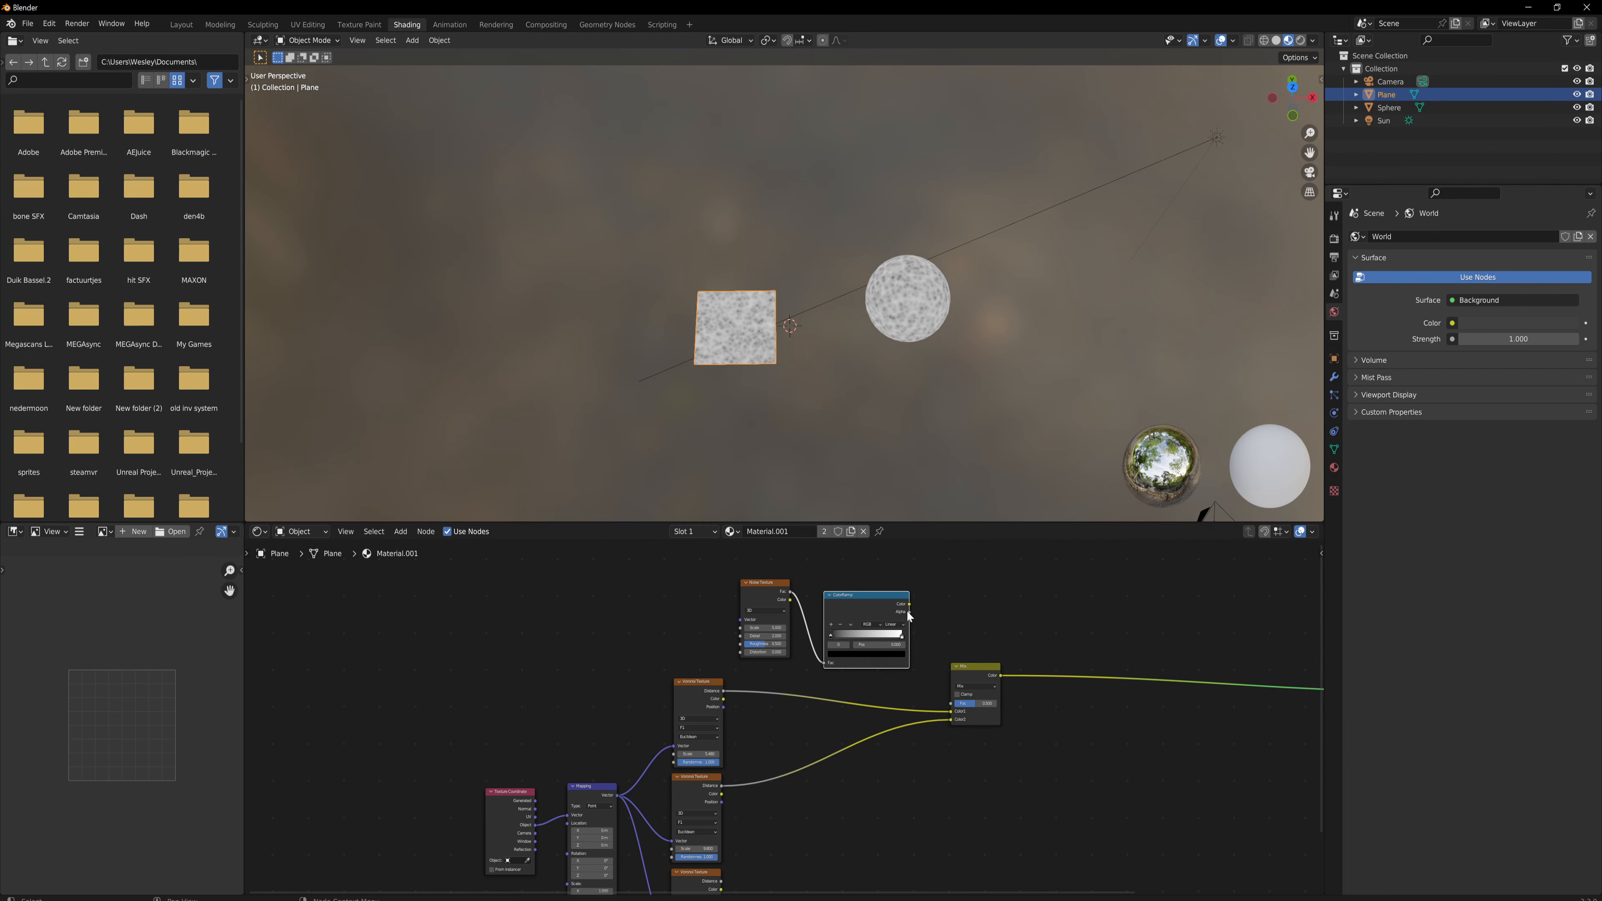
pyautogui.keyDown('ctrl'); pyautogui.keyDown('shift'); pyautogui.click(868, 600); pyautogui.keyUp('shift'); pyautogui.keyUp('ctrl')
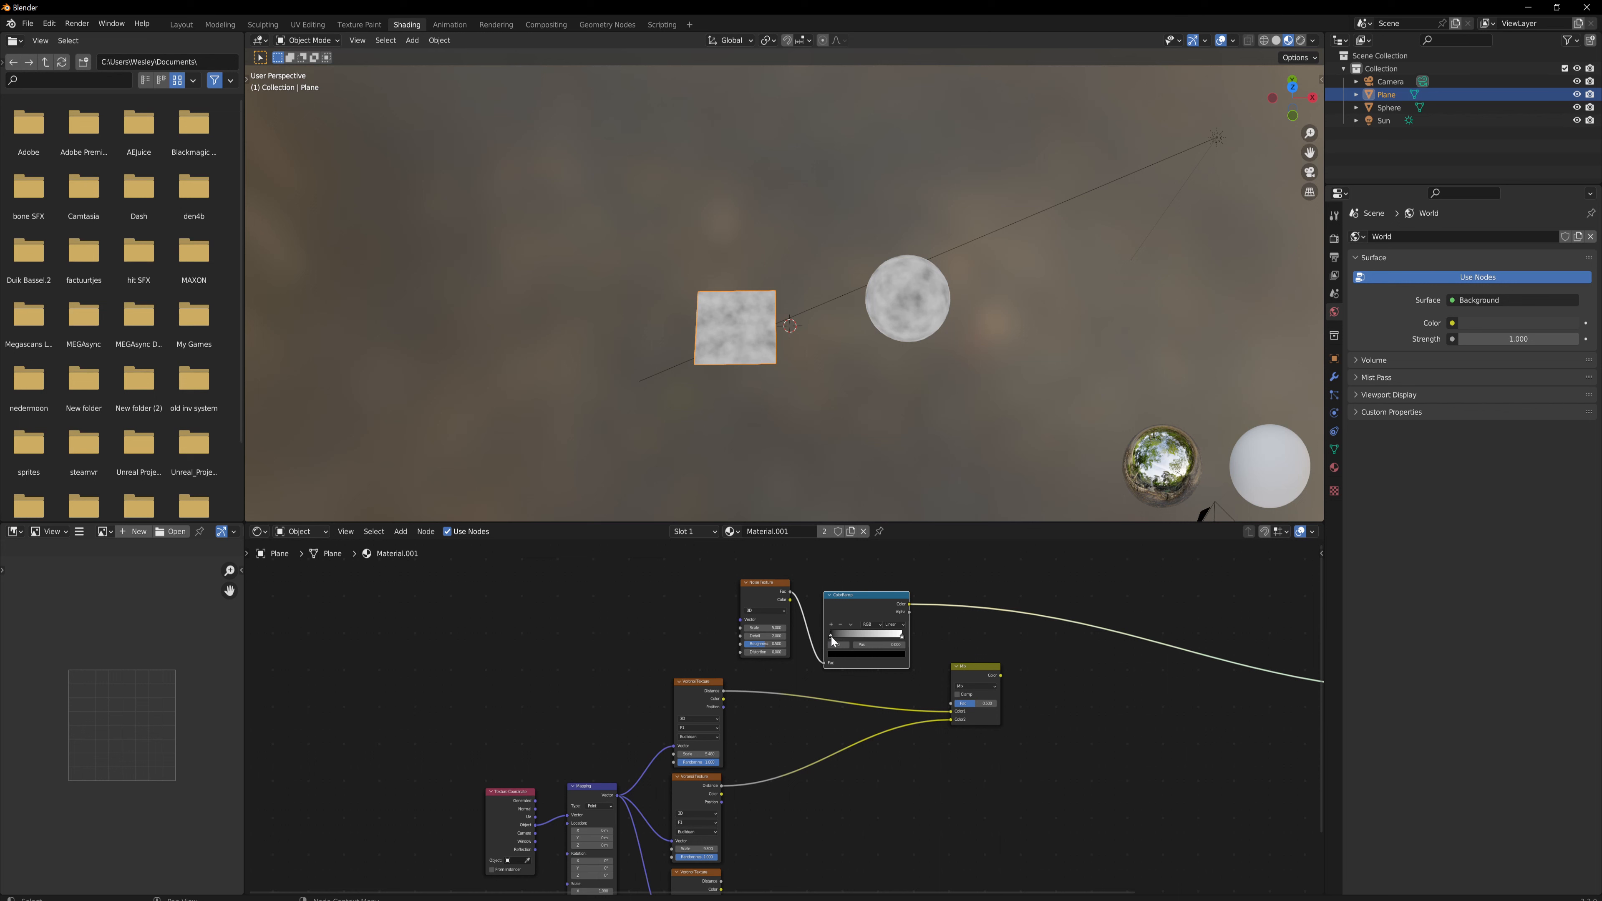
# Step: Move the ColorRamp stops closer together for stronger contrast and lower the Noise Texture's Scale to enlarge the patches
pyautogui.moveTo(830, 635); pyautogui.dragTo(882, 635)
pyautogui.click(757, 628)
pyautogui.write('2.7')
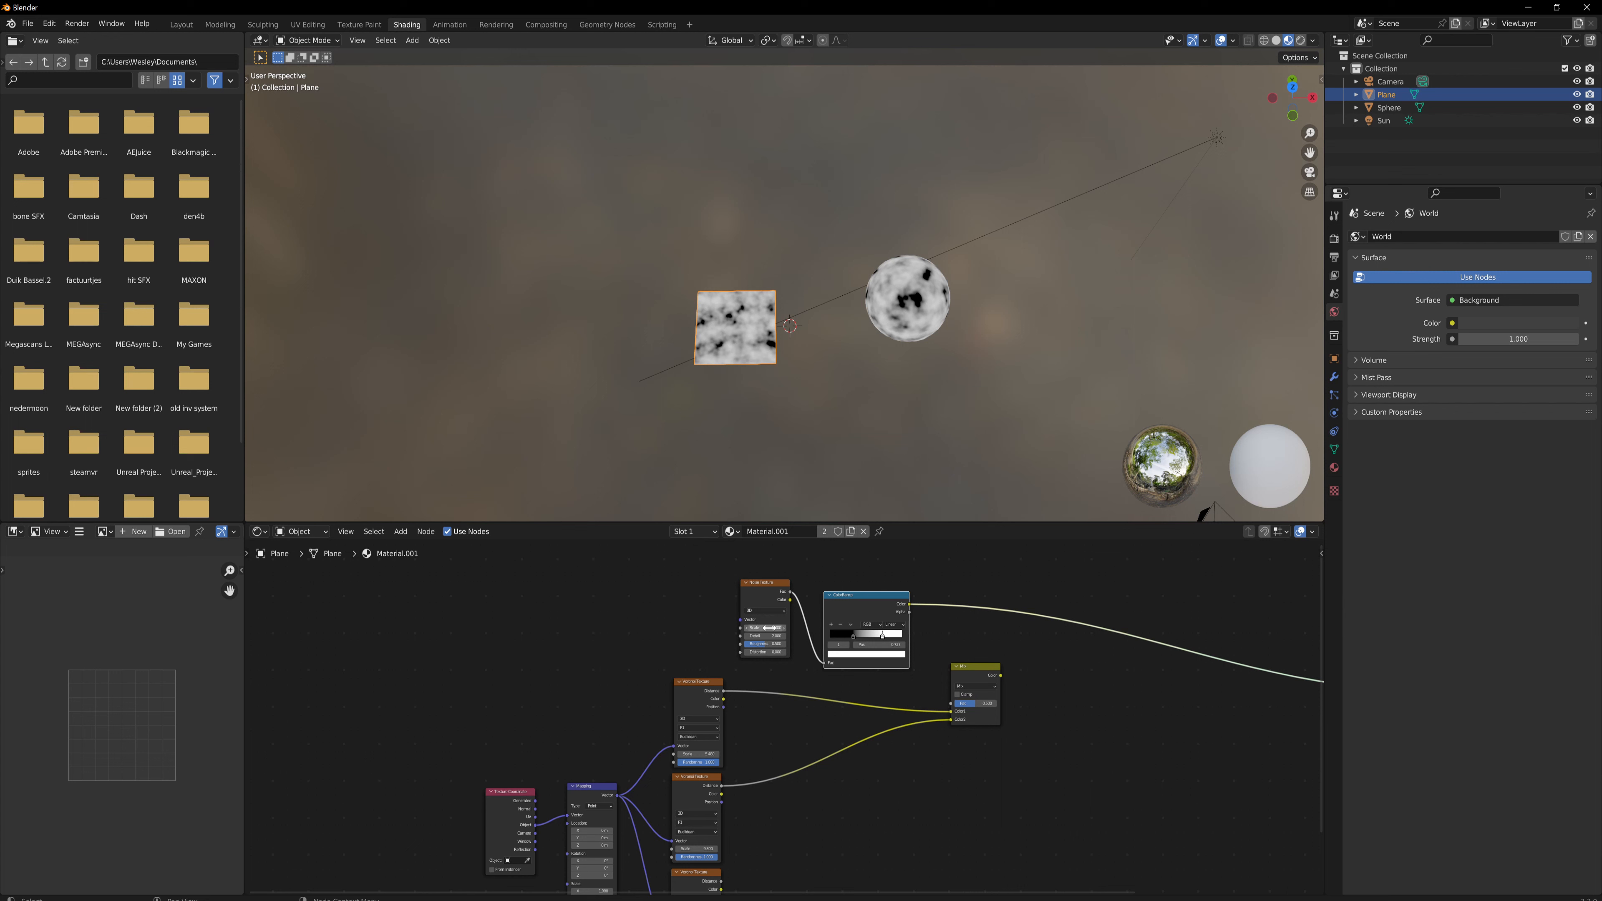
pyautogui.press('Return')
pyautogui.moveTo(765, 628); pyautogui.dragTo(707, 627)
# Step: Drive the Mix node's Fac with the ColorRamp colour and fine-tune the ramp stops while previewing the mix
pyautogui.moveTo(909, 604); pyautogui.dragTo(951, 703)
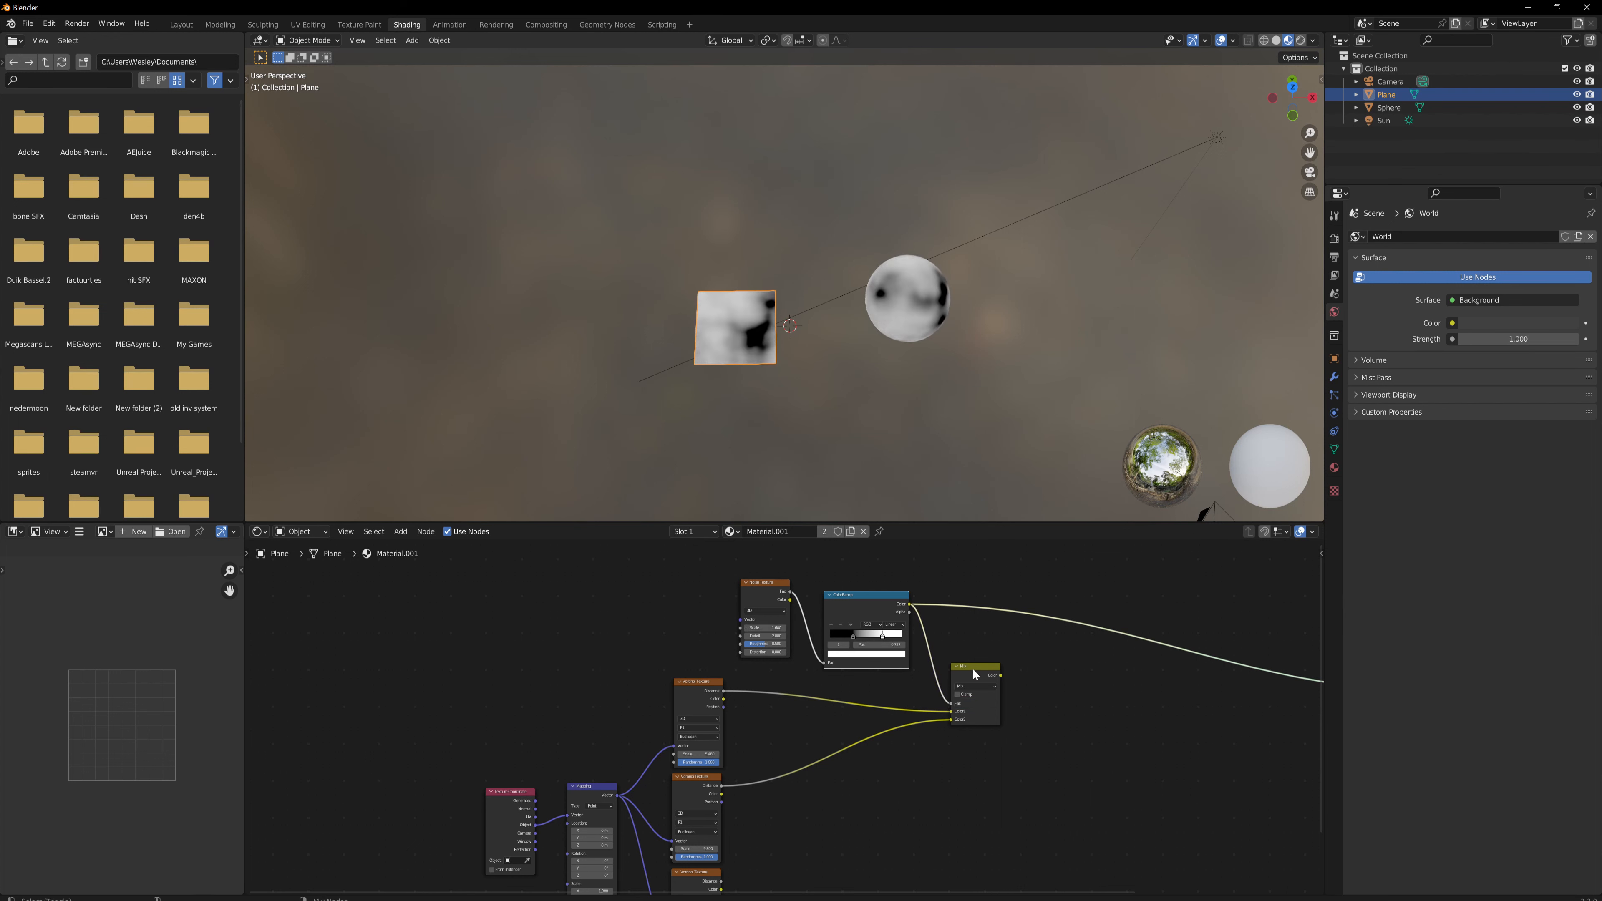
pyautogui.keyDown('ctrl'); pyautogui.keyDown('shift'); pyautogui.click(972, 669); pyautogui.keyUp('shift'); pyautogui.keyUp('ctrl')
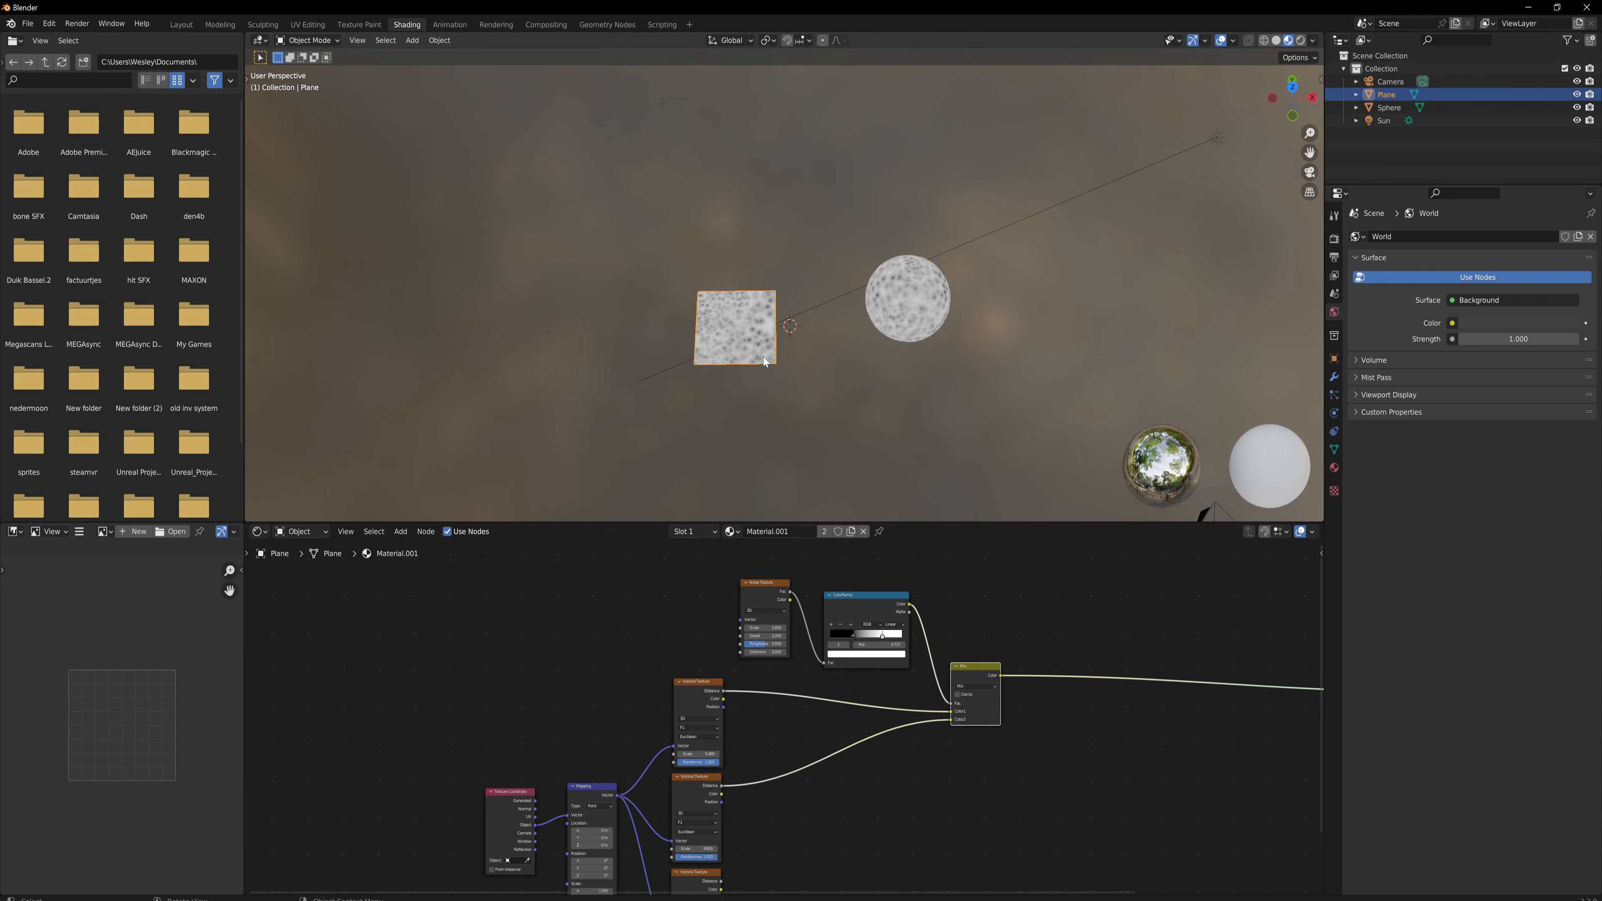
pyautogui.scroll(1, 754, 331)
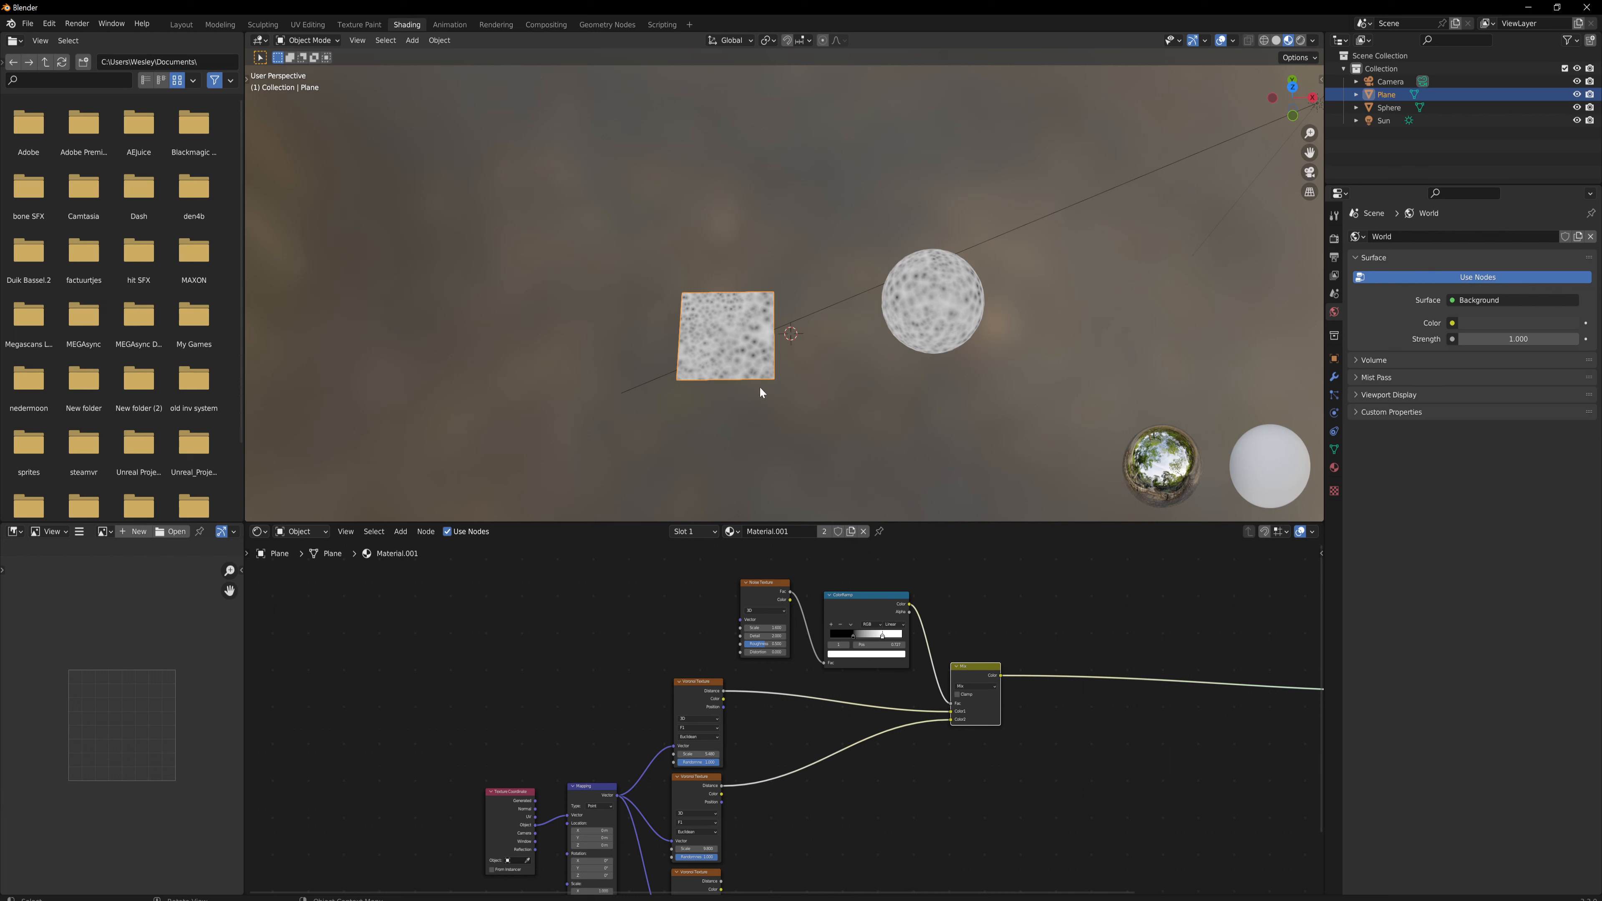
pyautogui.moveTo(882, 635); pyautogui.dragTo(872, 637)
pyautogui.moveTo(862, 634); pyautogui.dragTo(859, 633)
# Step: Duplicate the Noise Texture and ColorRamp pair and place the copy below the Mix node, beside the third Voronoi texture
pyautogui.moveTo(907, 684); pyautogui.dragTo(888, 646, button='middle')
pyautogui.moveTo(888, 646); pyautogui.dragTo(733, 563)
pyautogui.moveTo(911, 814); pyautogui.dragTo(827, 671, button='middle')
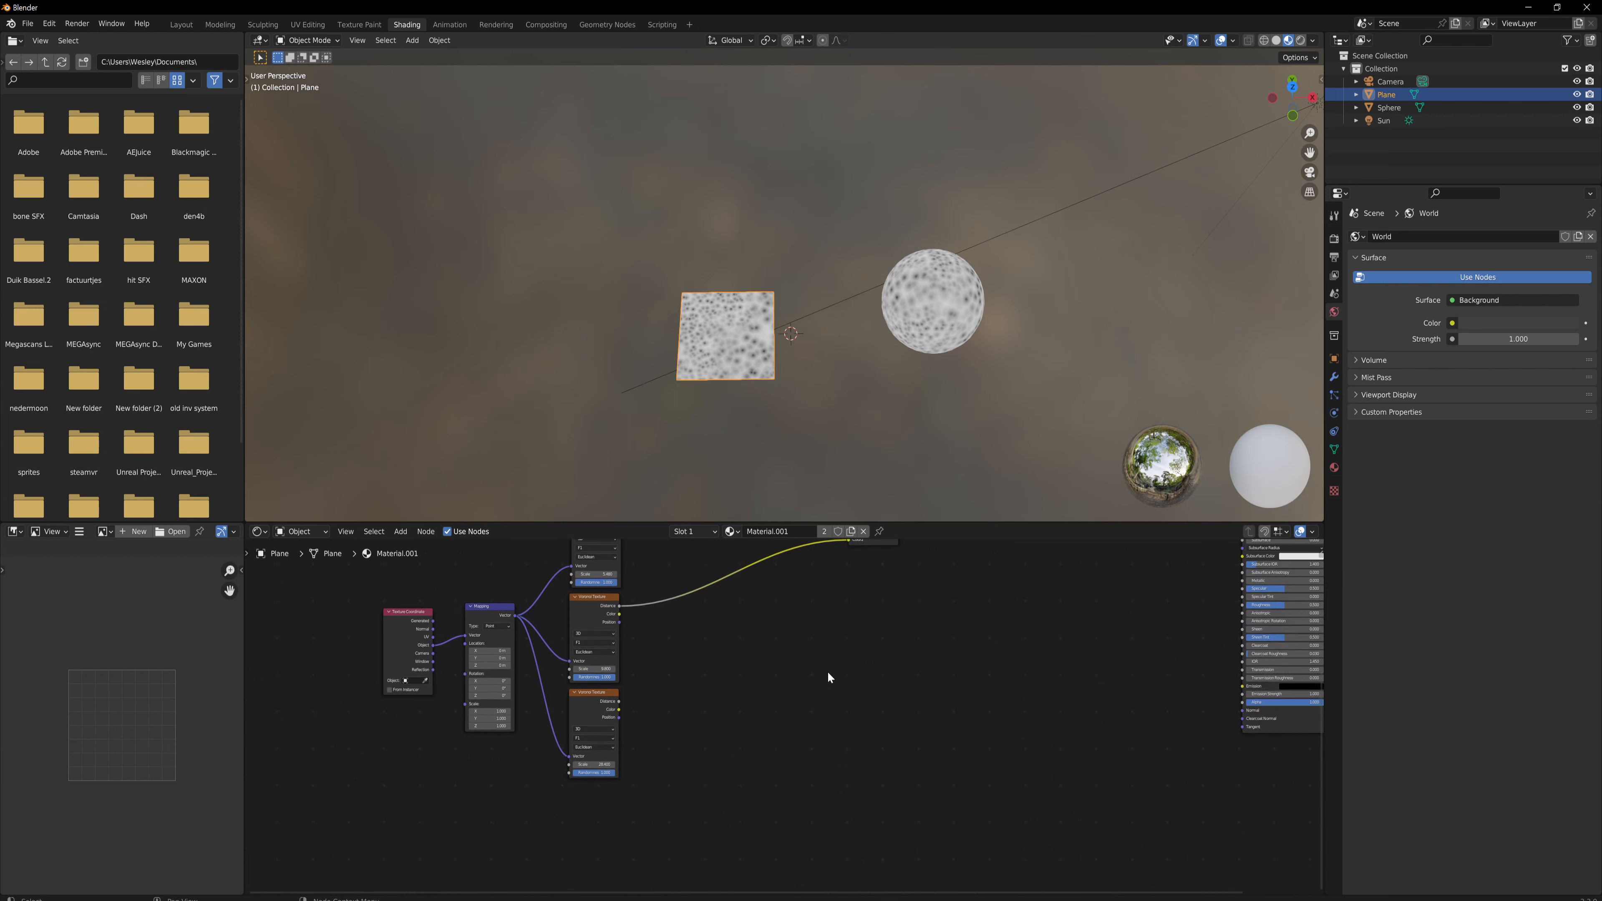
pyautogui.press('g')
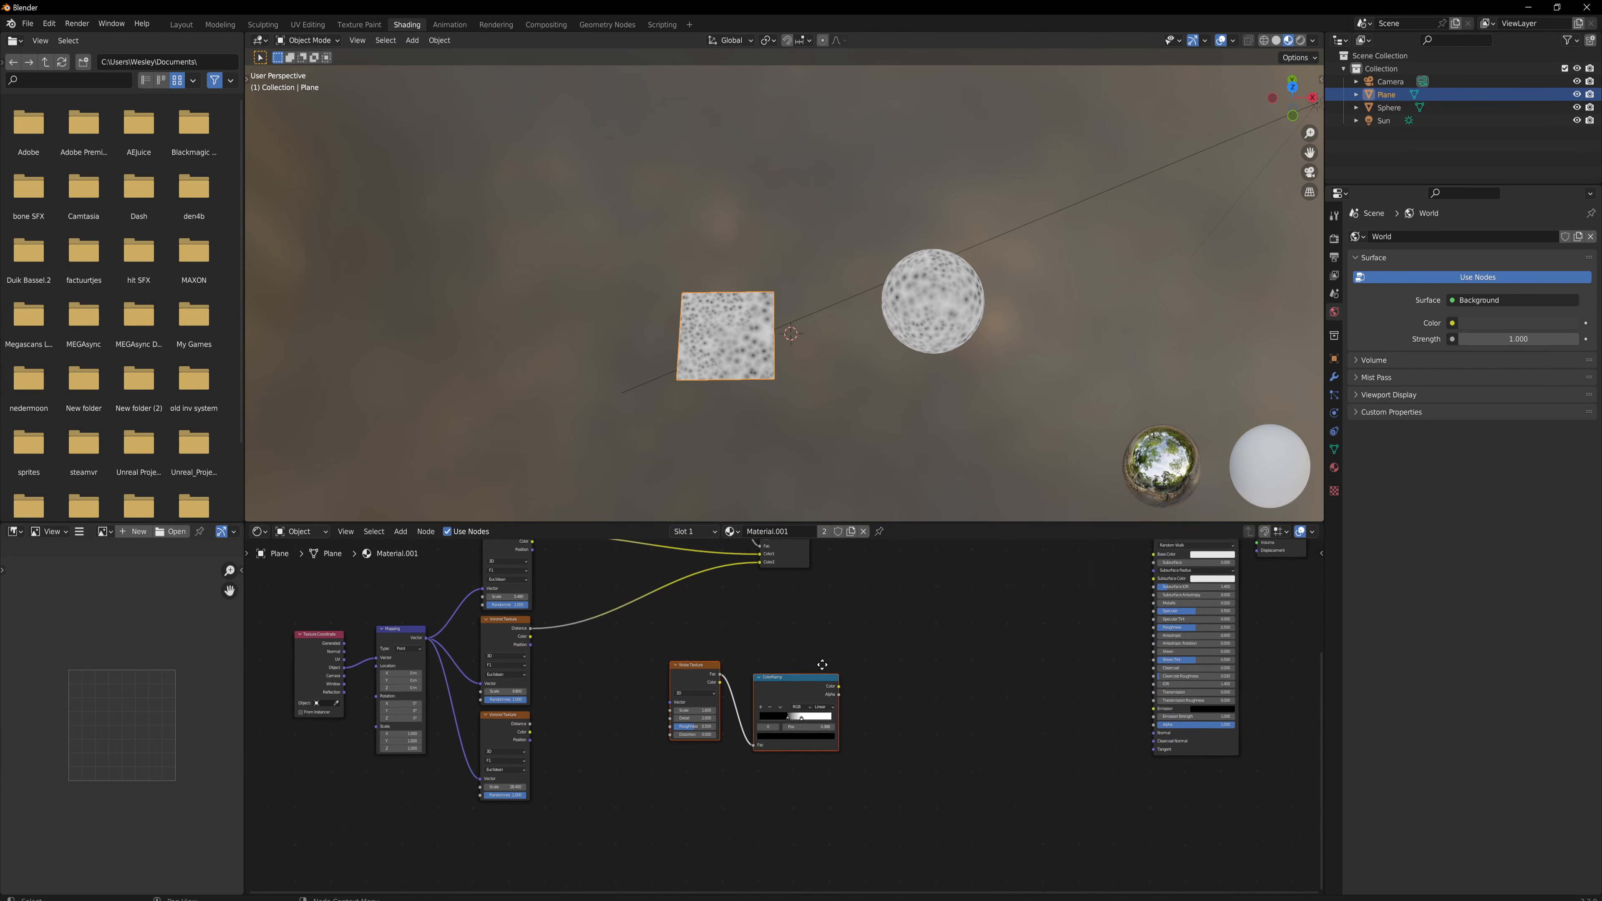
pyautogui.click(801, 743)
# Step: Duplicate the Mix node and place the copy between the first Mix node and the Principled BSDF
pyautogui.moveTo(831, 652); pyautogui.dragTo(859, 723, button='middle')
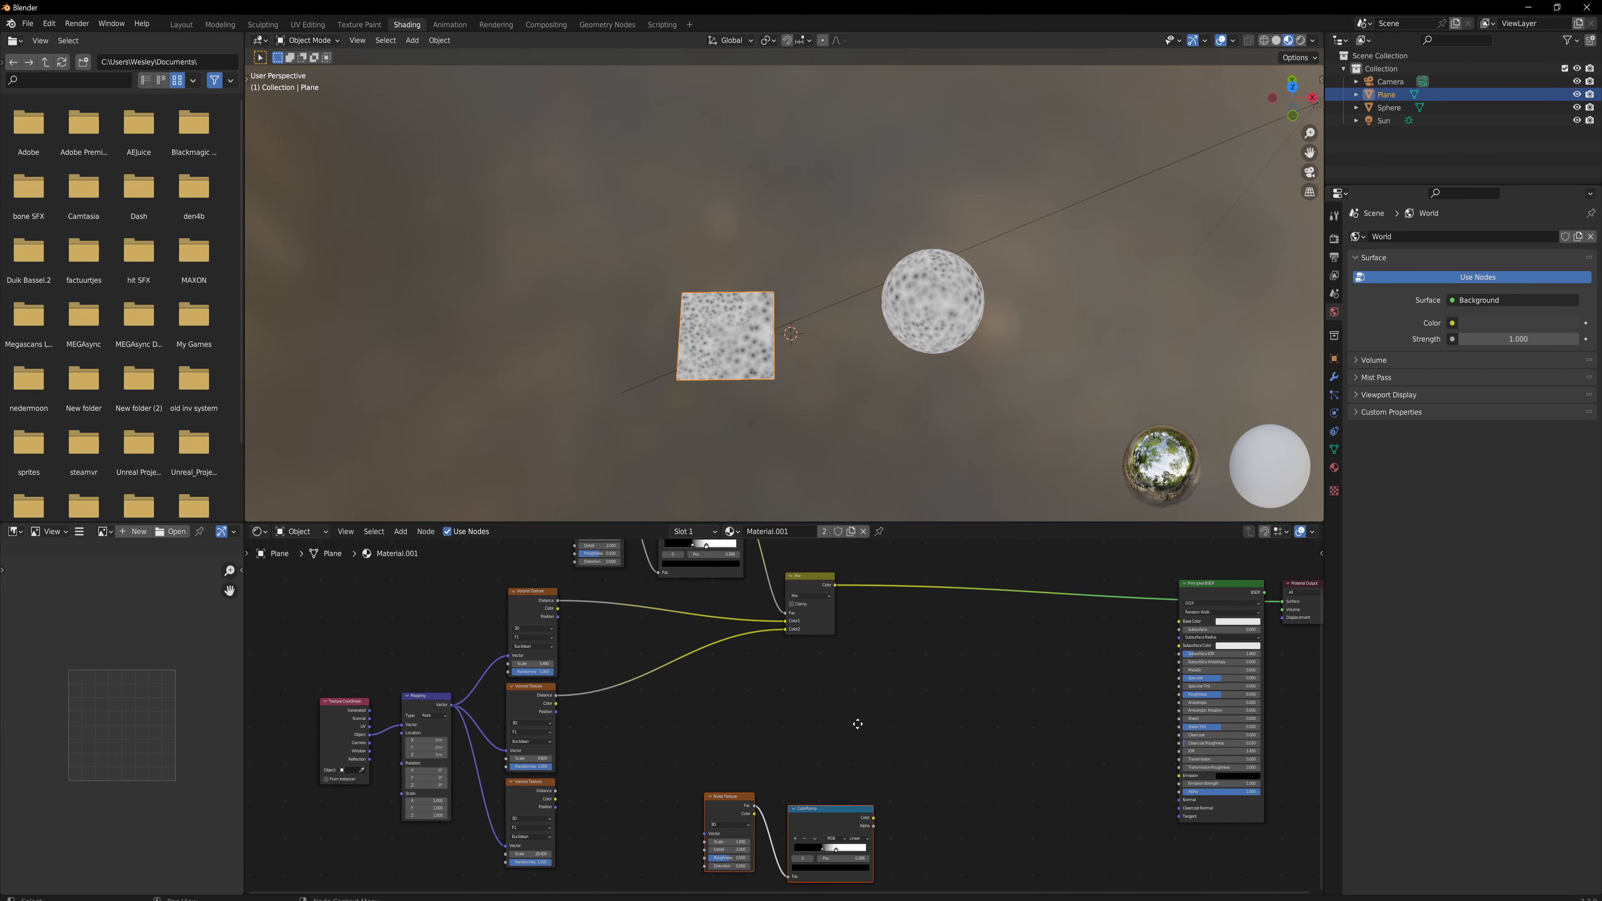
pyautogui.click(802, 581)
pyautogui.hotkey('shift', 'd')
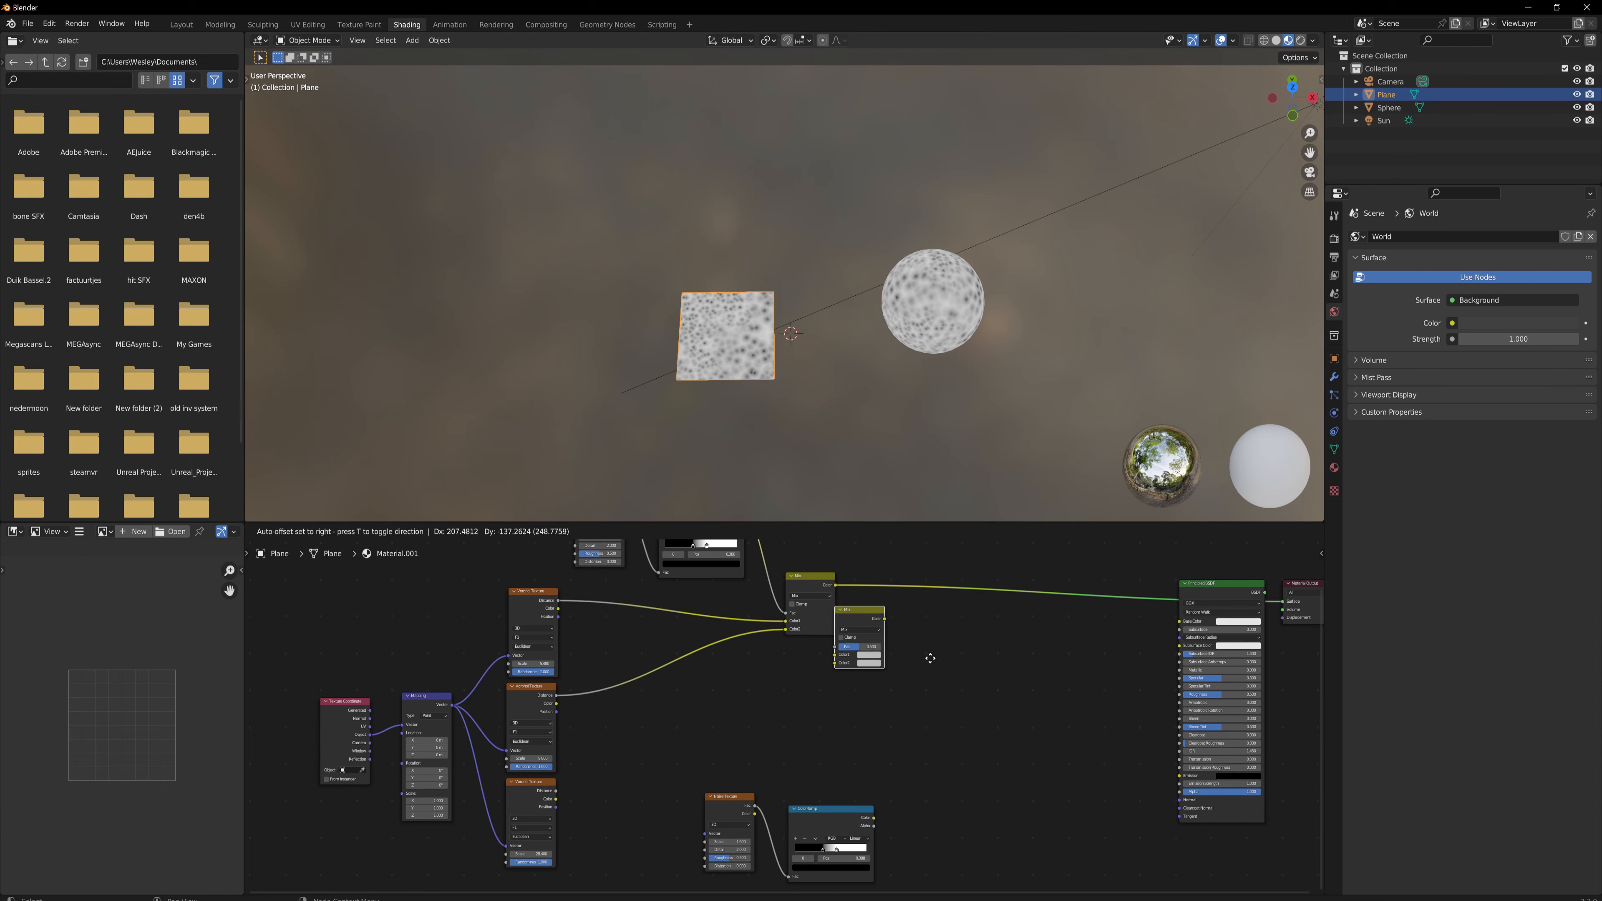
pyautogui.click(943, 632)
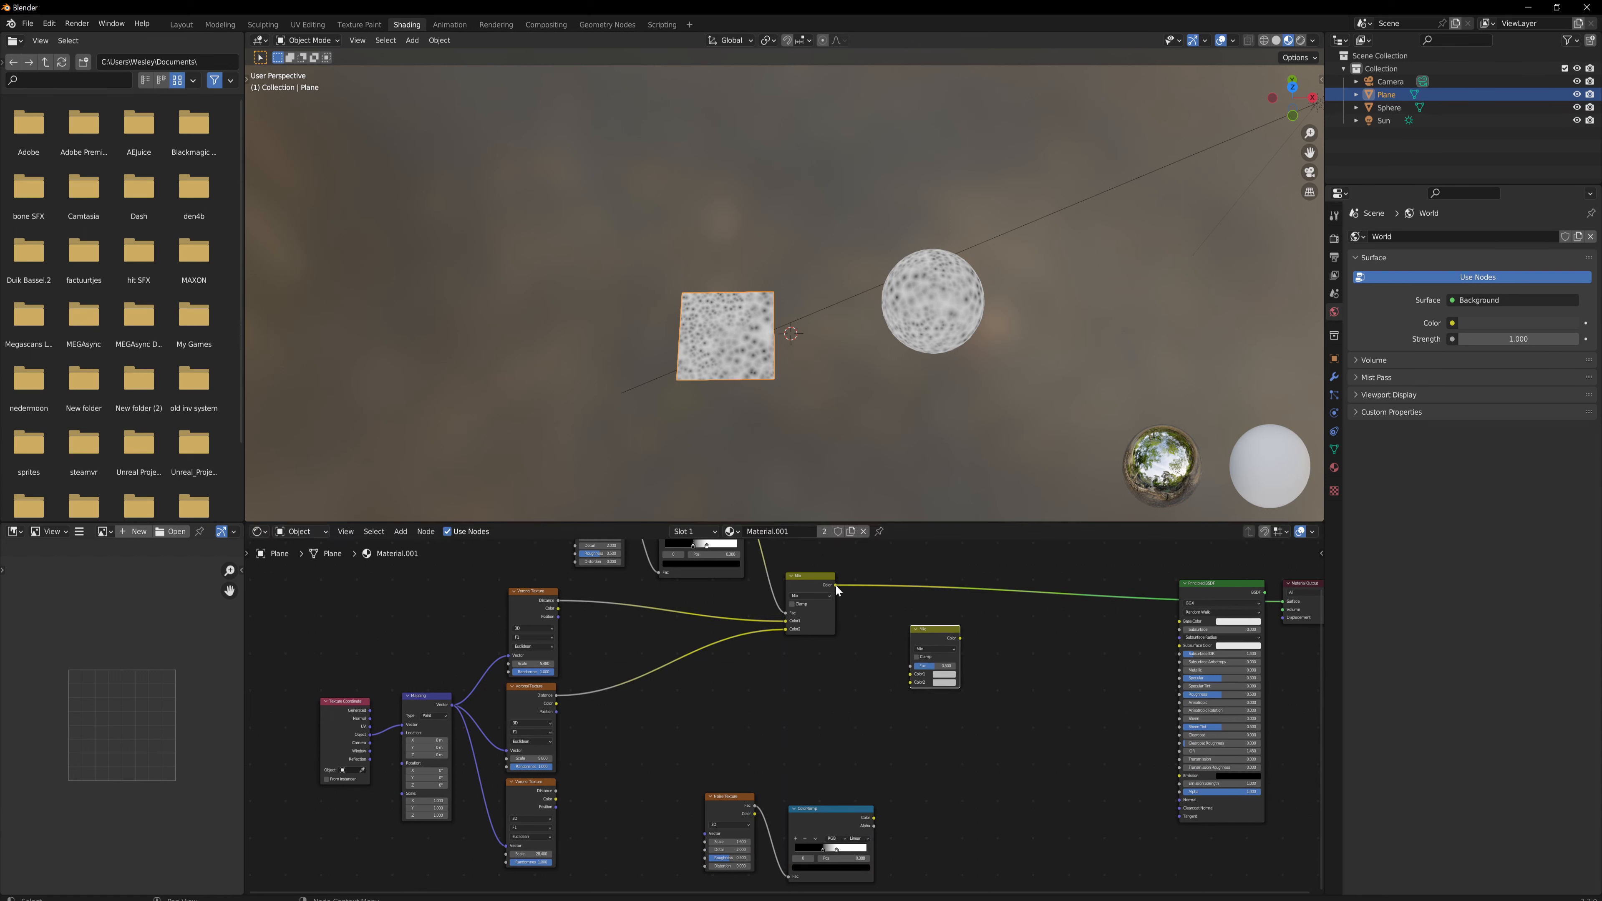
# Step: Feed the first mix, the third Voronoi's Distance and the duplicated ColorRamp as Fac into the second Mix node, and preview it
pyautogui.moveTo(835, 585); pyautogui.dragTo(909, 675)
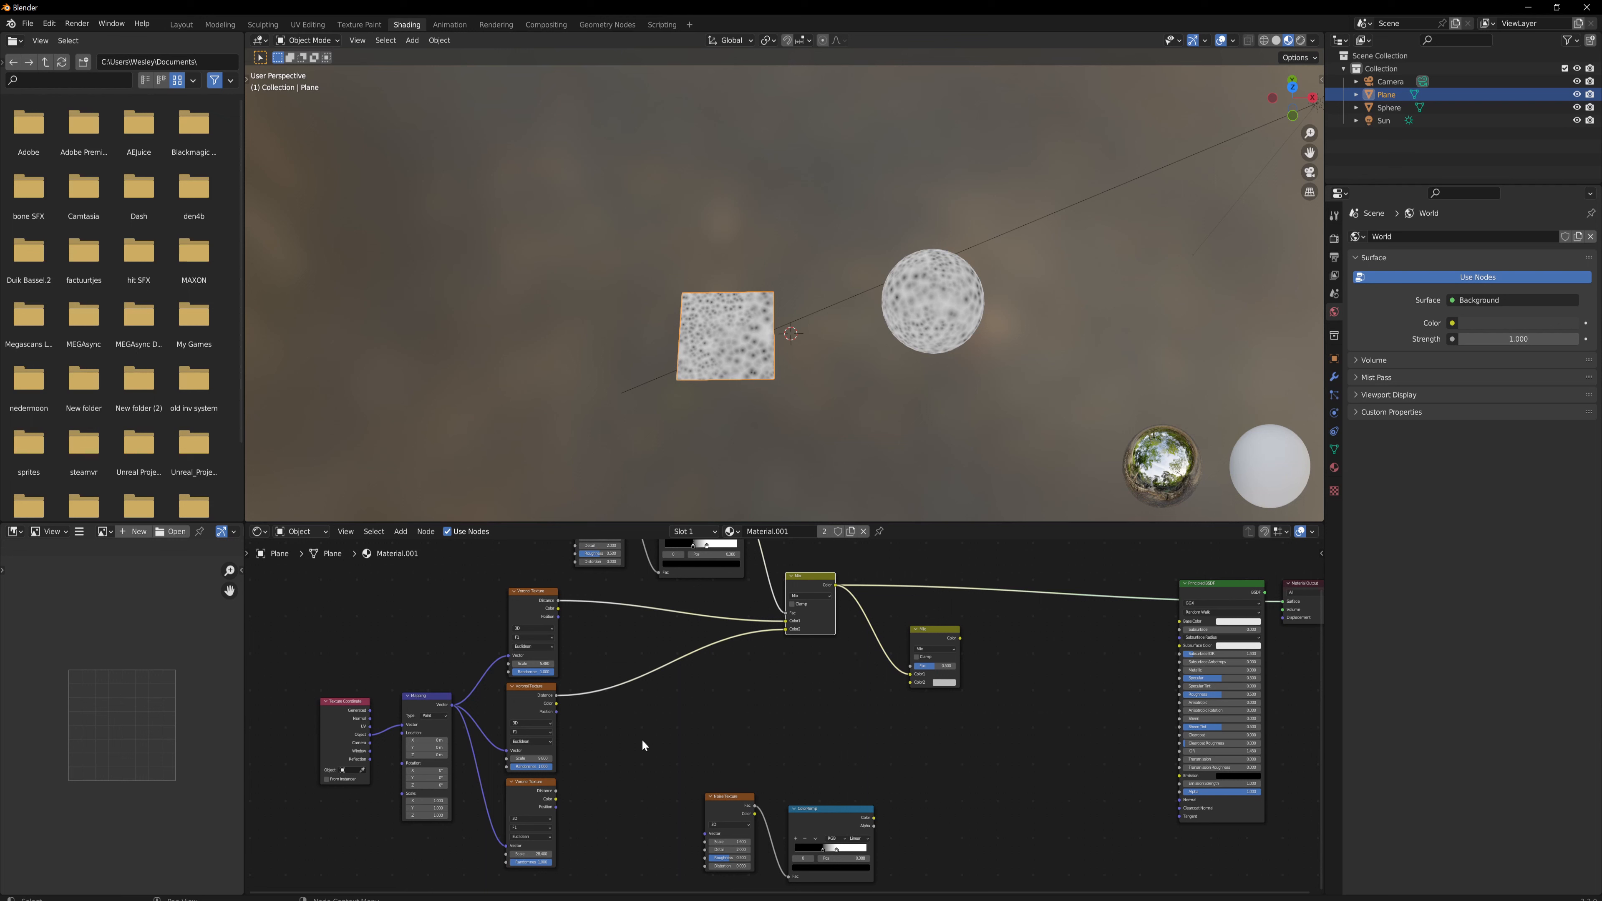
pyautogui.moveTo(556, 791); pyautogui.dragTo(912, 682)
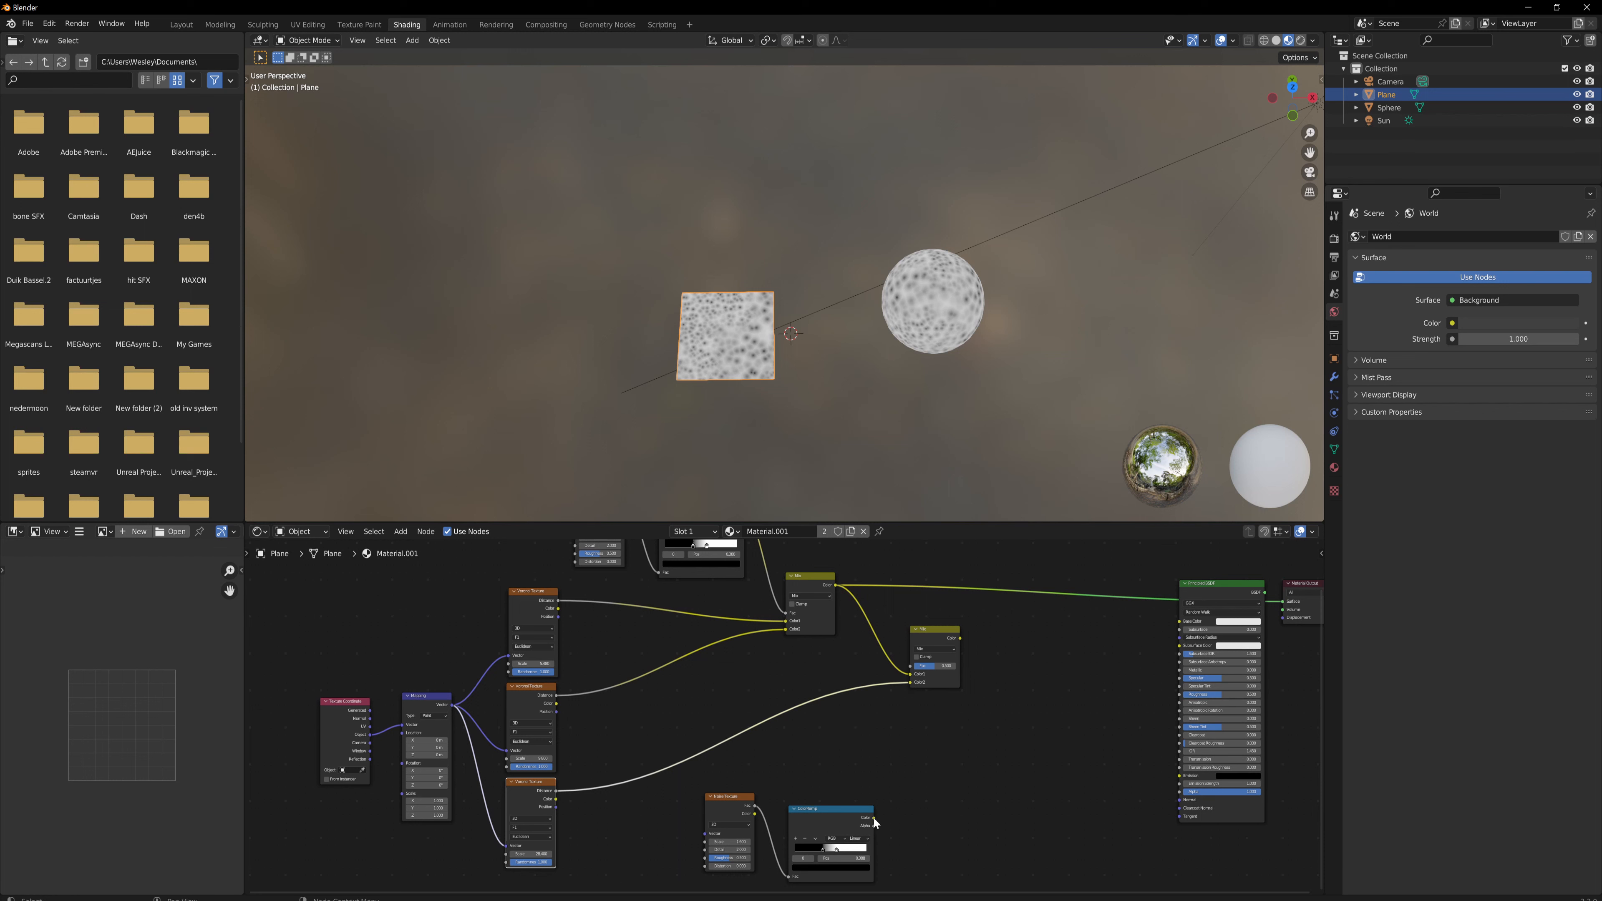
pyautogui.moveTo(875, 819); pyautogui.dragTo(909, 666)
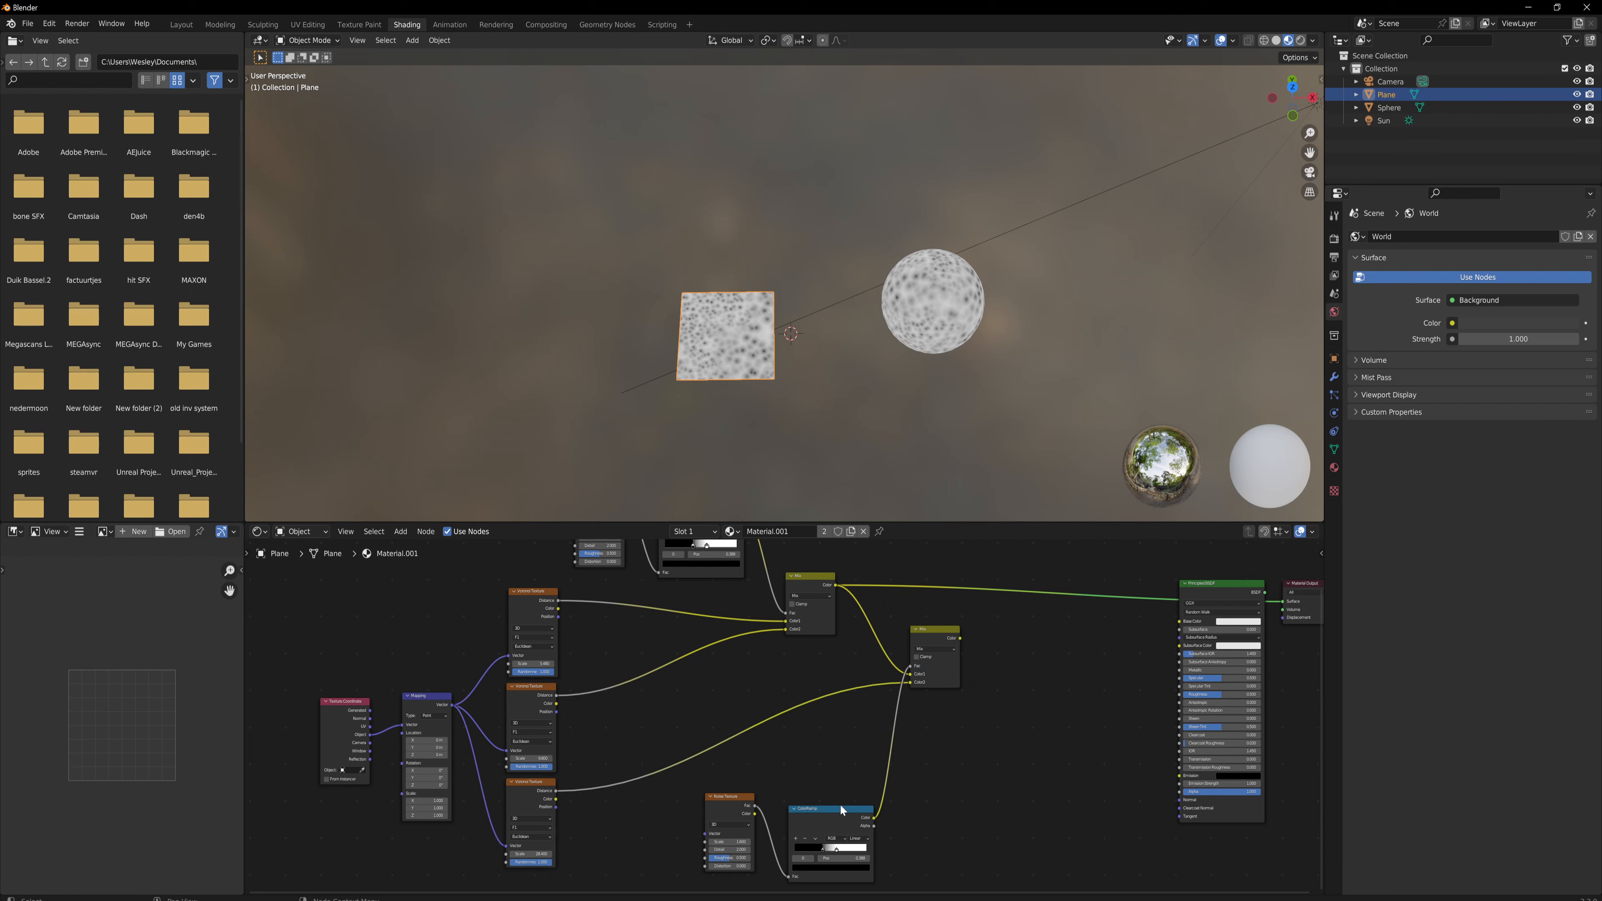
pyautogui.moveTo(840, 803); pyautogui.dragTo(848, 741)
pyautogui.keyDown('ctrl'); pyautogui.keyDown('shift'); pyautogui.click(932, 633); pyautogui.keyUp('shift'); pyautogui.keyUp('ctrl')
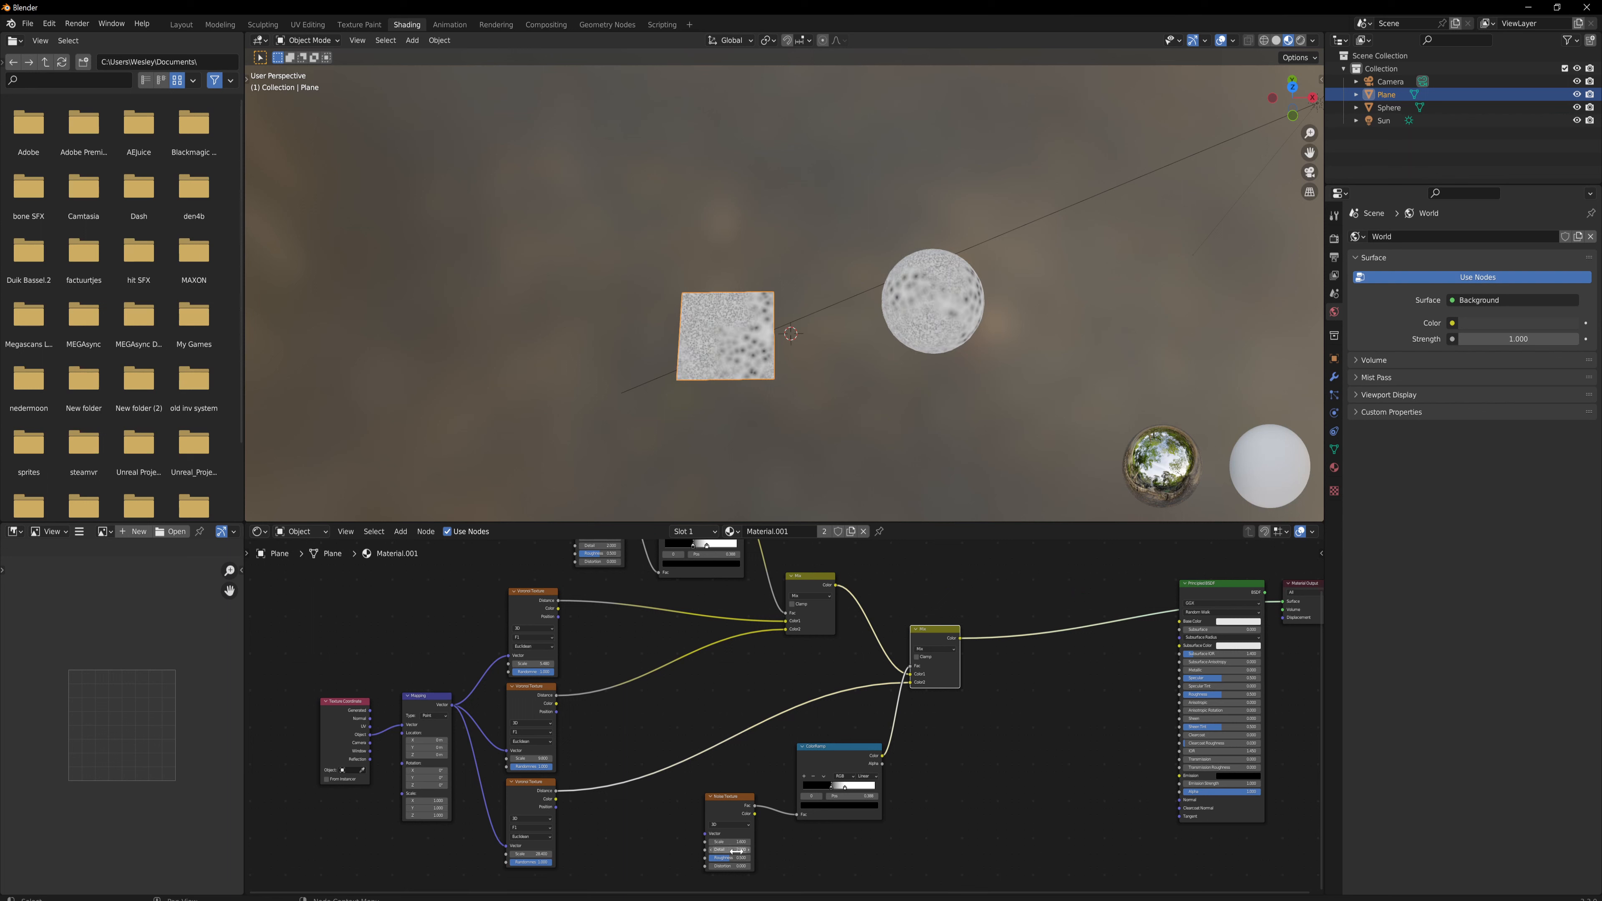
# Step: Adjust the duplicated Noise Texture's Scale and spread the stops of its ColorRamp to vary the second mix
pyautogui.moveTo(730, 842); pyautogui.dragTo(674, 842)
pyautogui.moveTo(831, 787); pyautogui.dragTo(865, 790)
pyautogui.click(826, 786)
pyautogui.moveTo(861, 786); pyautogui.dragTo(847, 787)
pyautogui.keyDown('shift'); pyautogui.moveTo(729, 842); pyautogui.dragTo(772, 842); pyautogui.keyUp('shift')
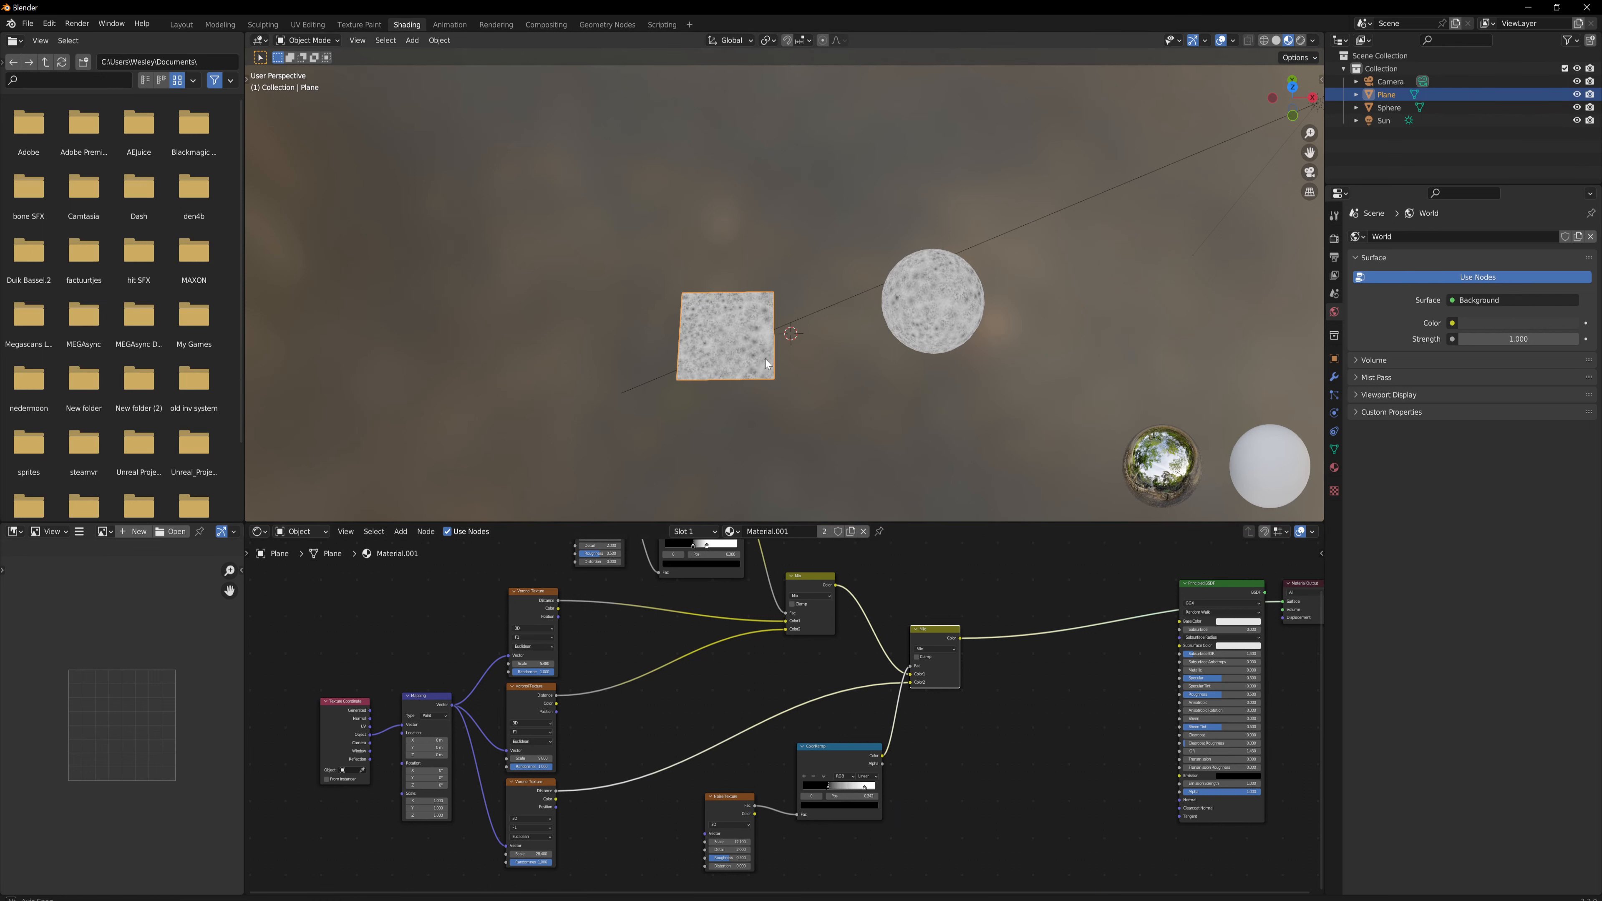
pyautogui.moveTo(763, 347); pyautogui.dragTo(763, 374, button='middle')
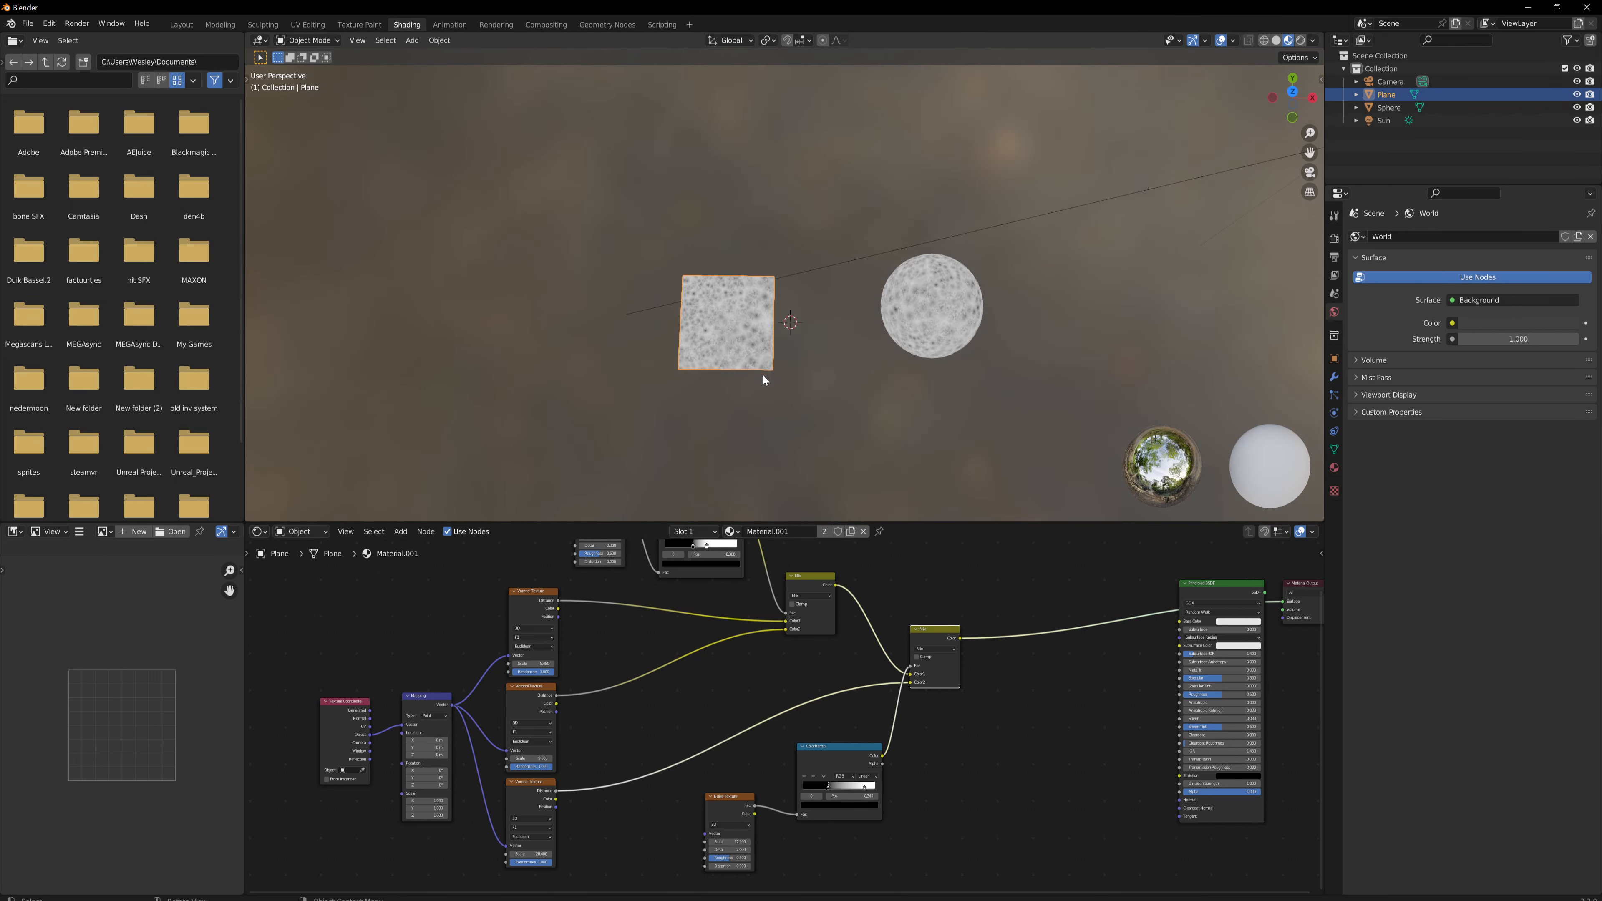
pyautogui.scroll(1, 762, 373)
pyautogui.scroll(-1, 776, 362)
pyautogui.scroll(4, 792, 360)
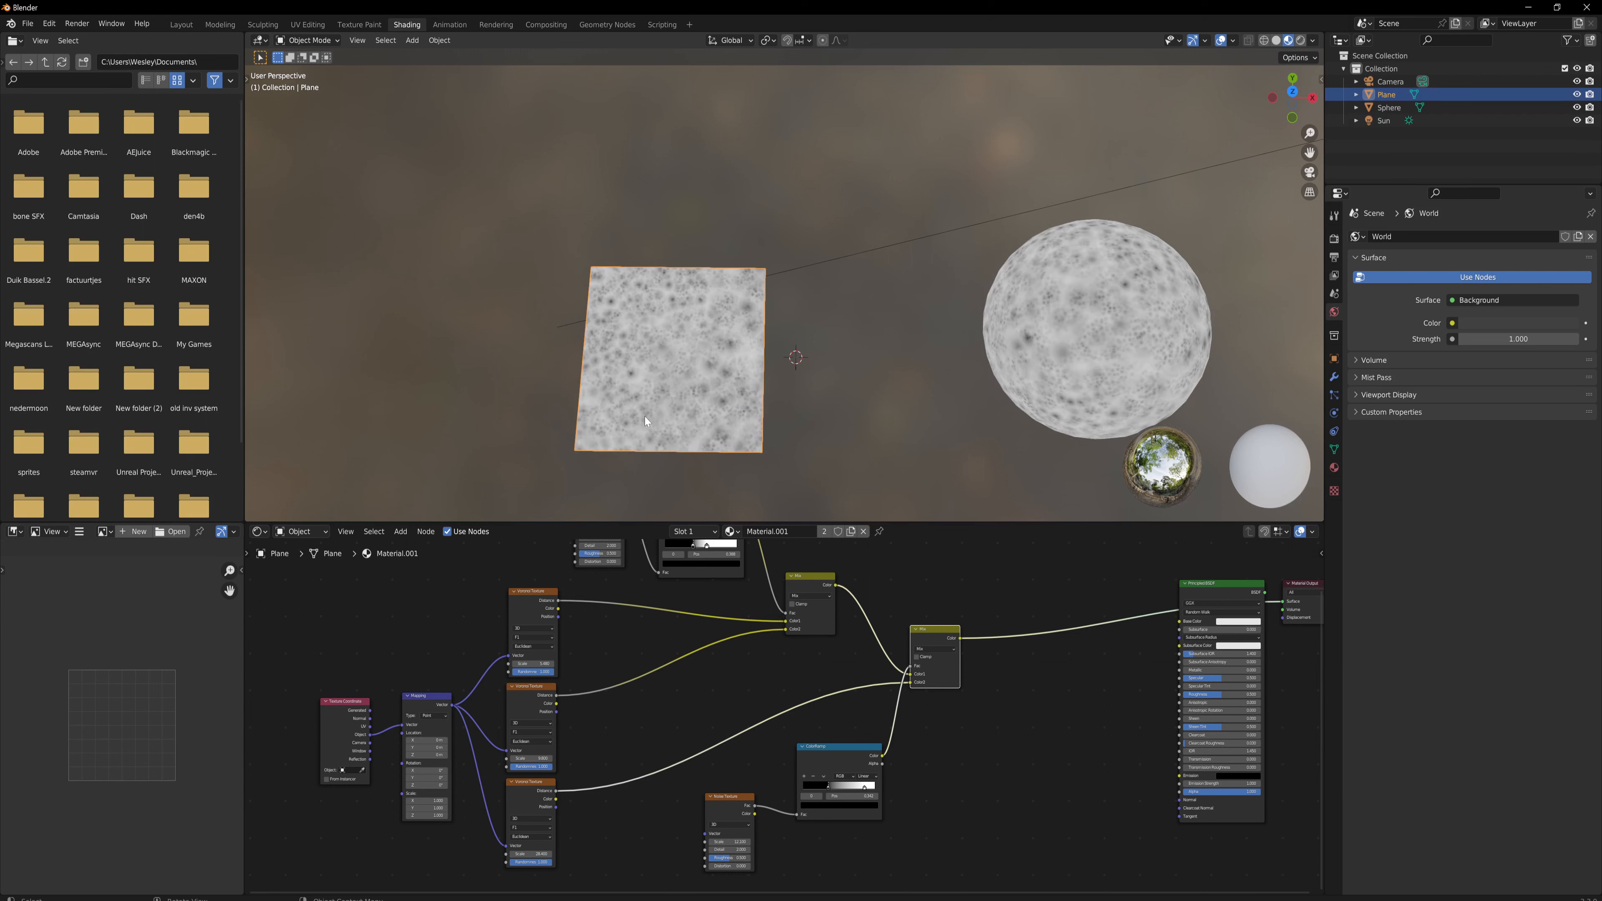
pyautogui.scroll(-1, 790, 397)
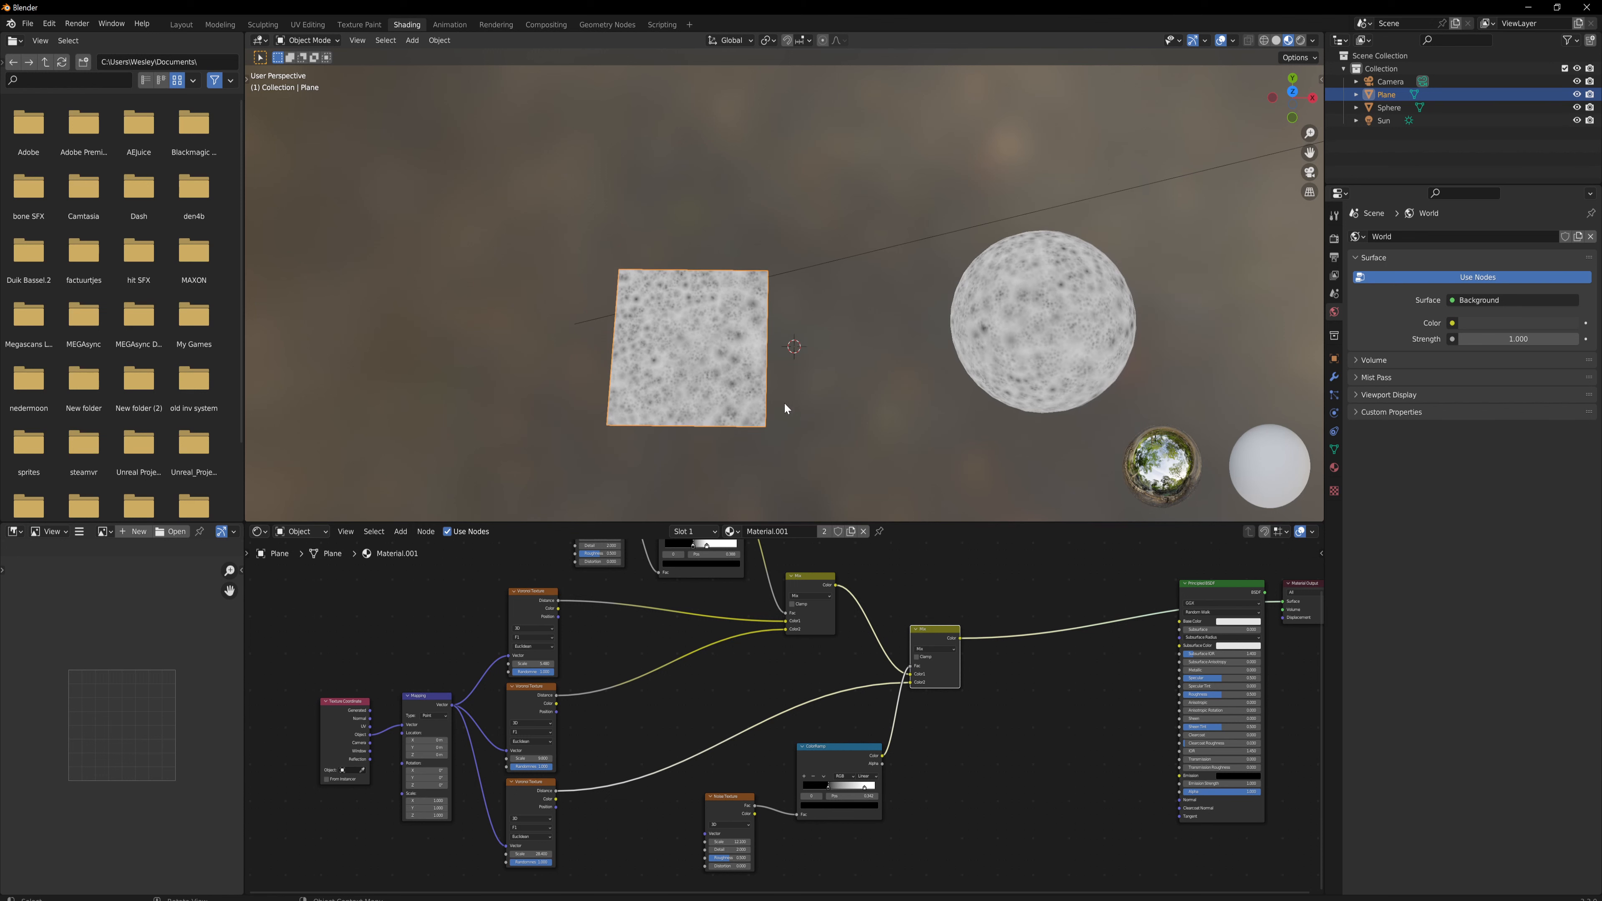
# Step: Add a Bump node with its Height driven by the second Mix node's Color, placed between that Mix and the Principled BSDF
pyautogui.press('F3')
pyautogui.write('bl')
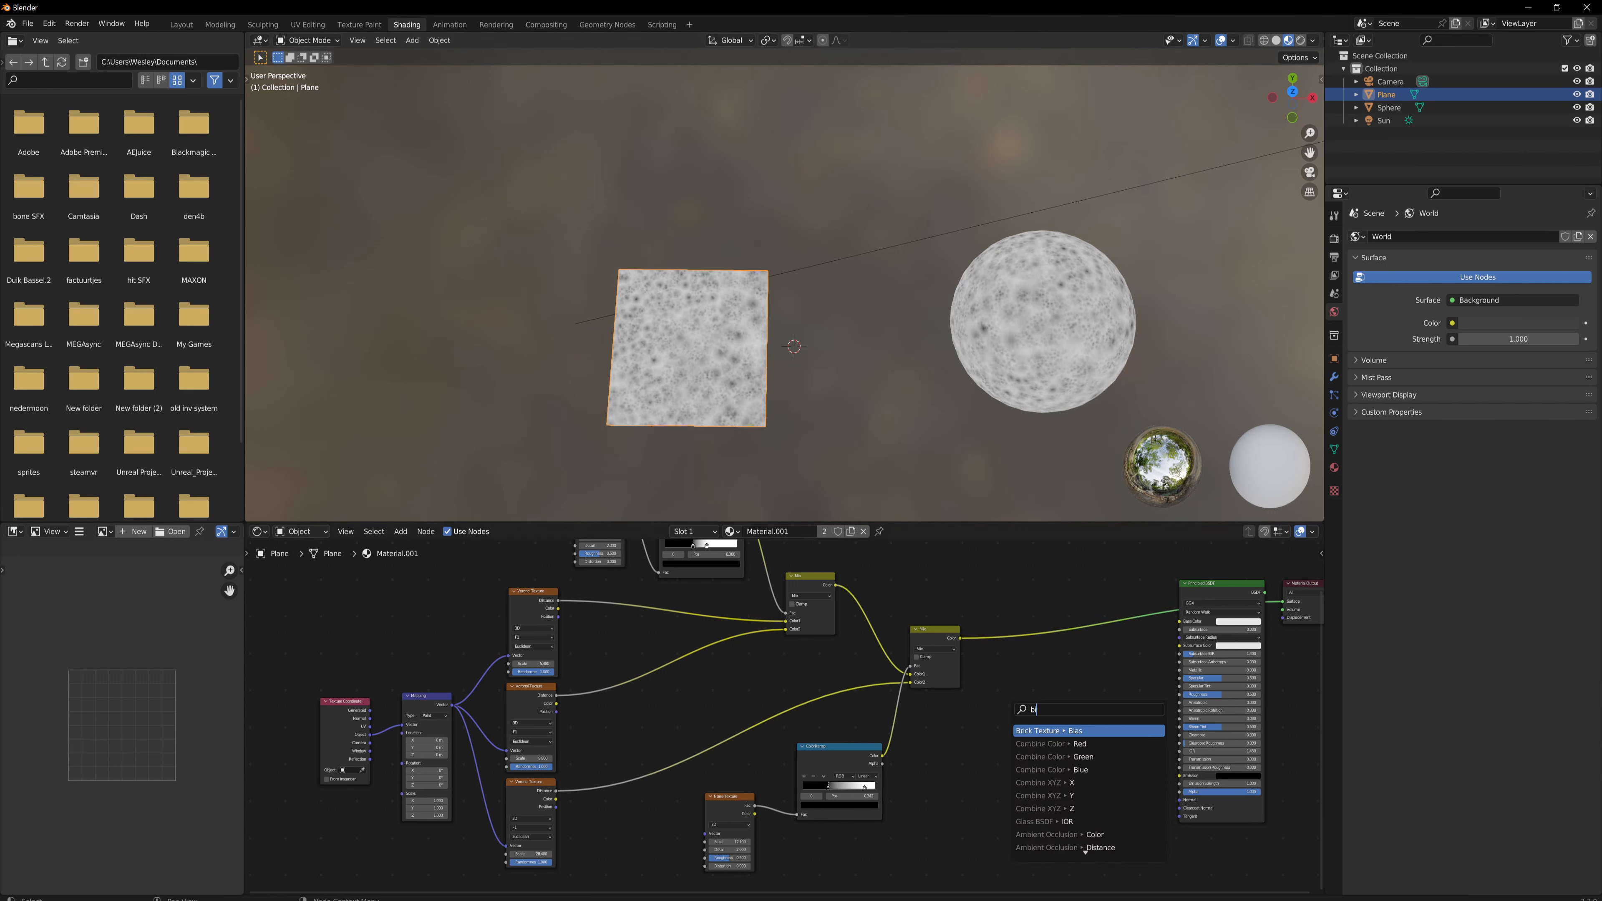
pyautogui.press('BackSpace')
pyautogui.press('BackSpace')
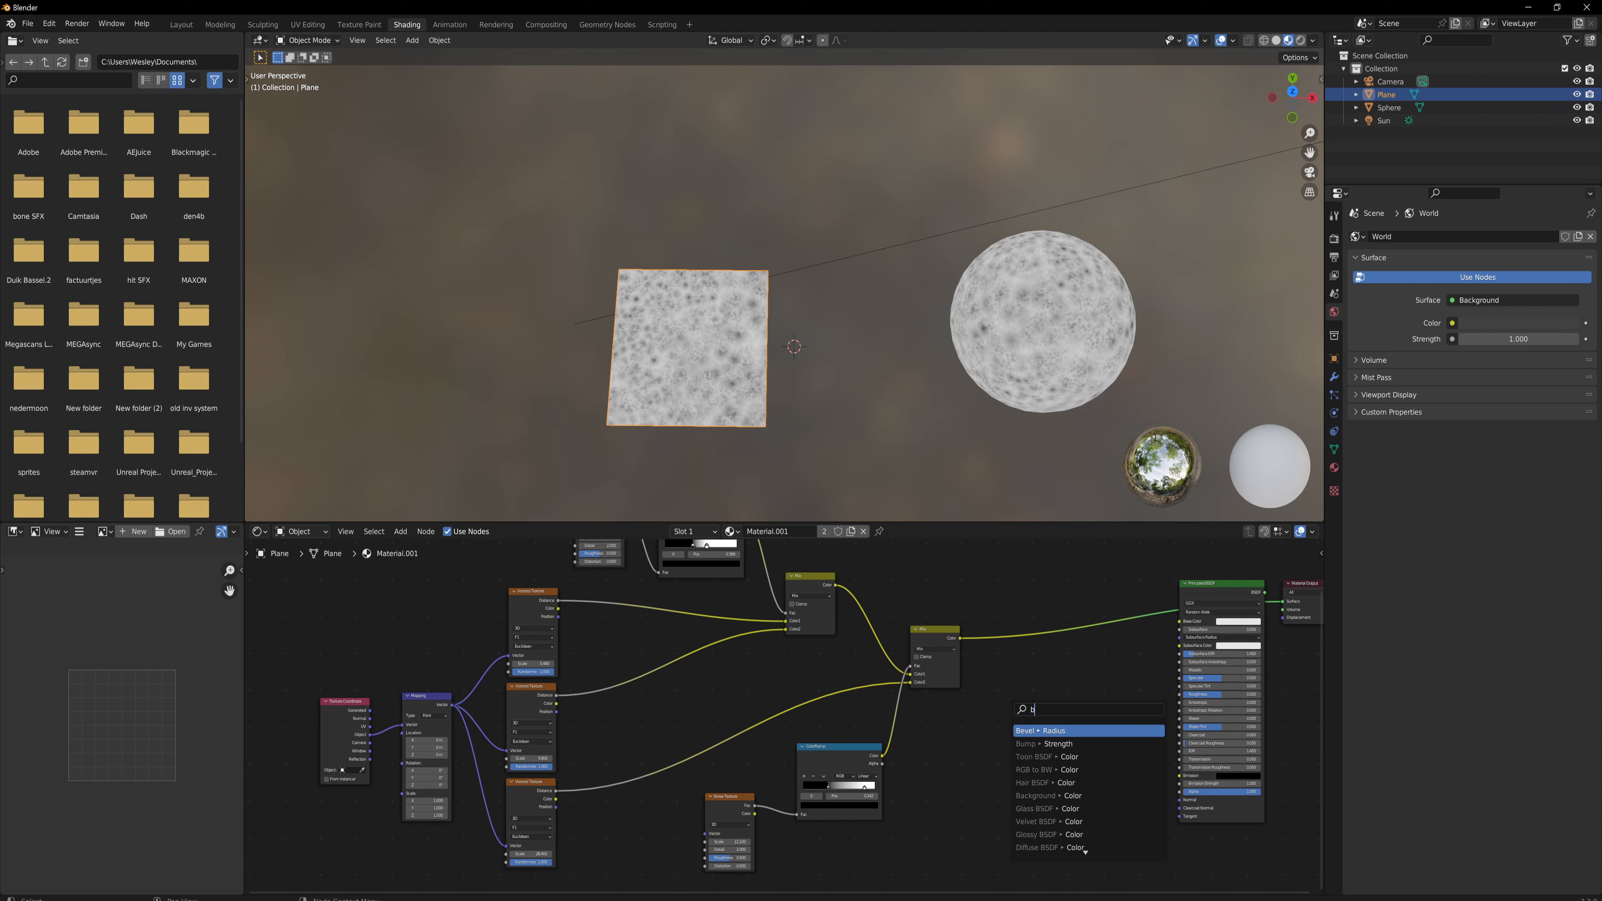
pyautogui.write('ump')
pyautogui.press('Down')
pyautogui.press('Down')
pyautogui.press('Return')
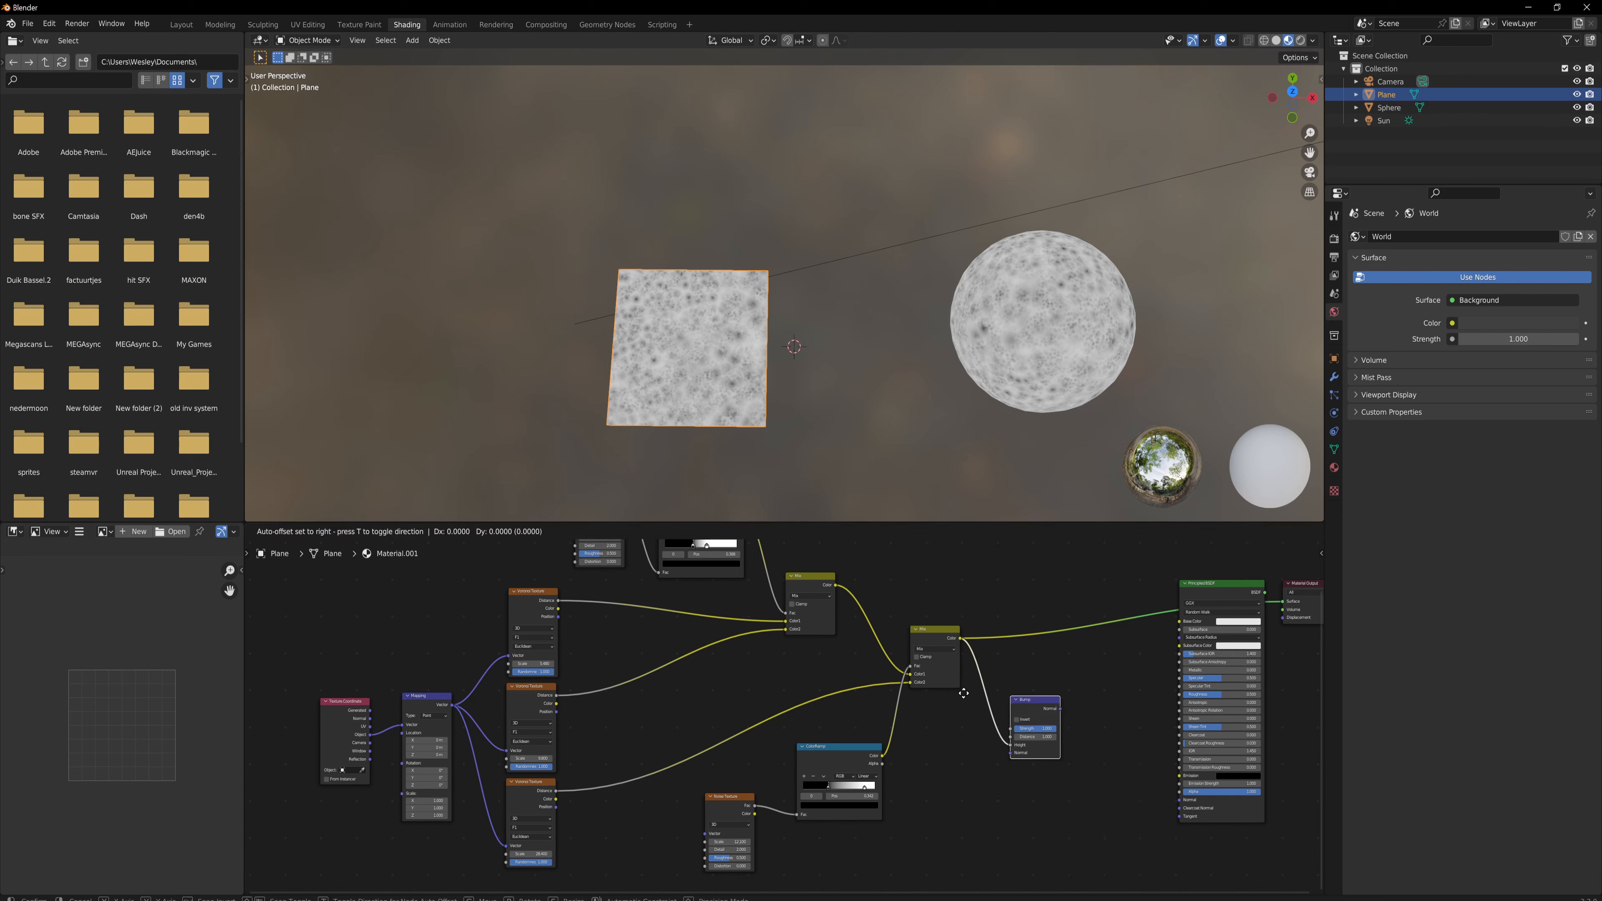
pyautogui.click(974, 747)
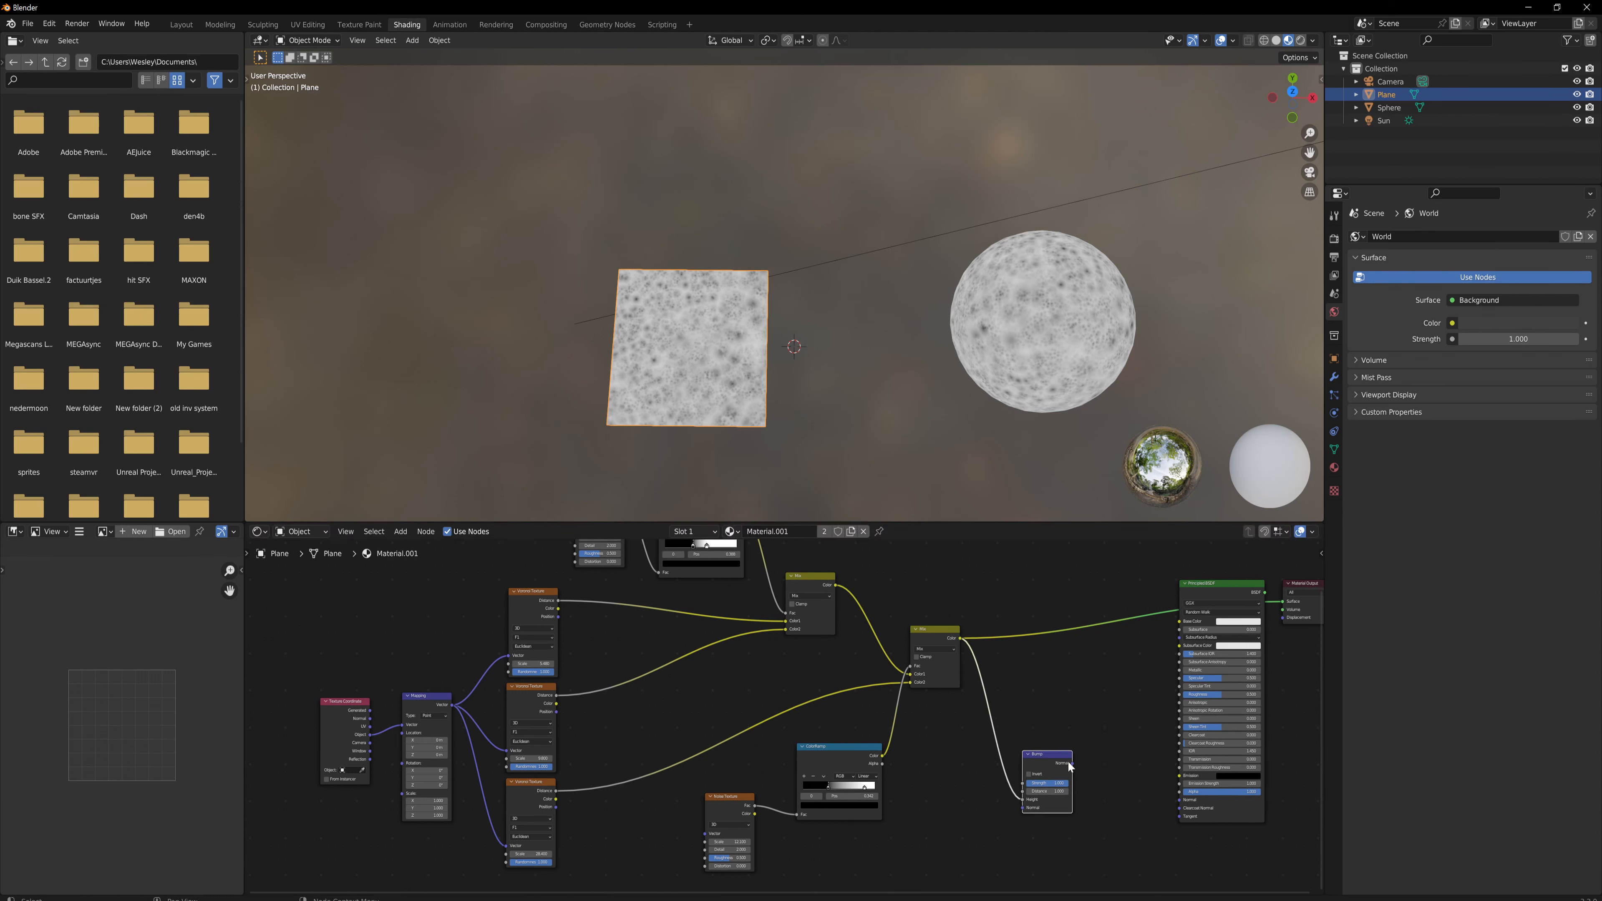
# Step: Connect the Bump node's Normal output to the Principled BSDF's Normal input and preview the full shader
pyautogui.moveTo(1068, 762); pyautogui.dragTo(1179, 799)
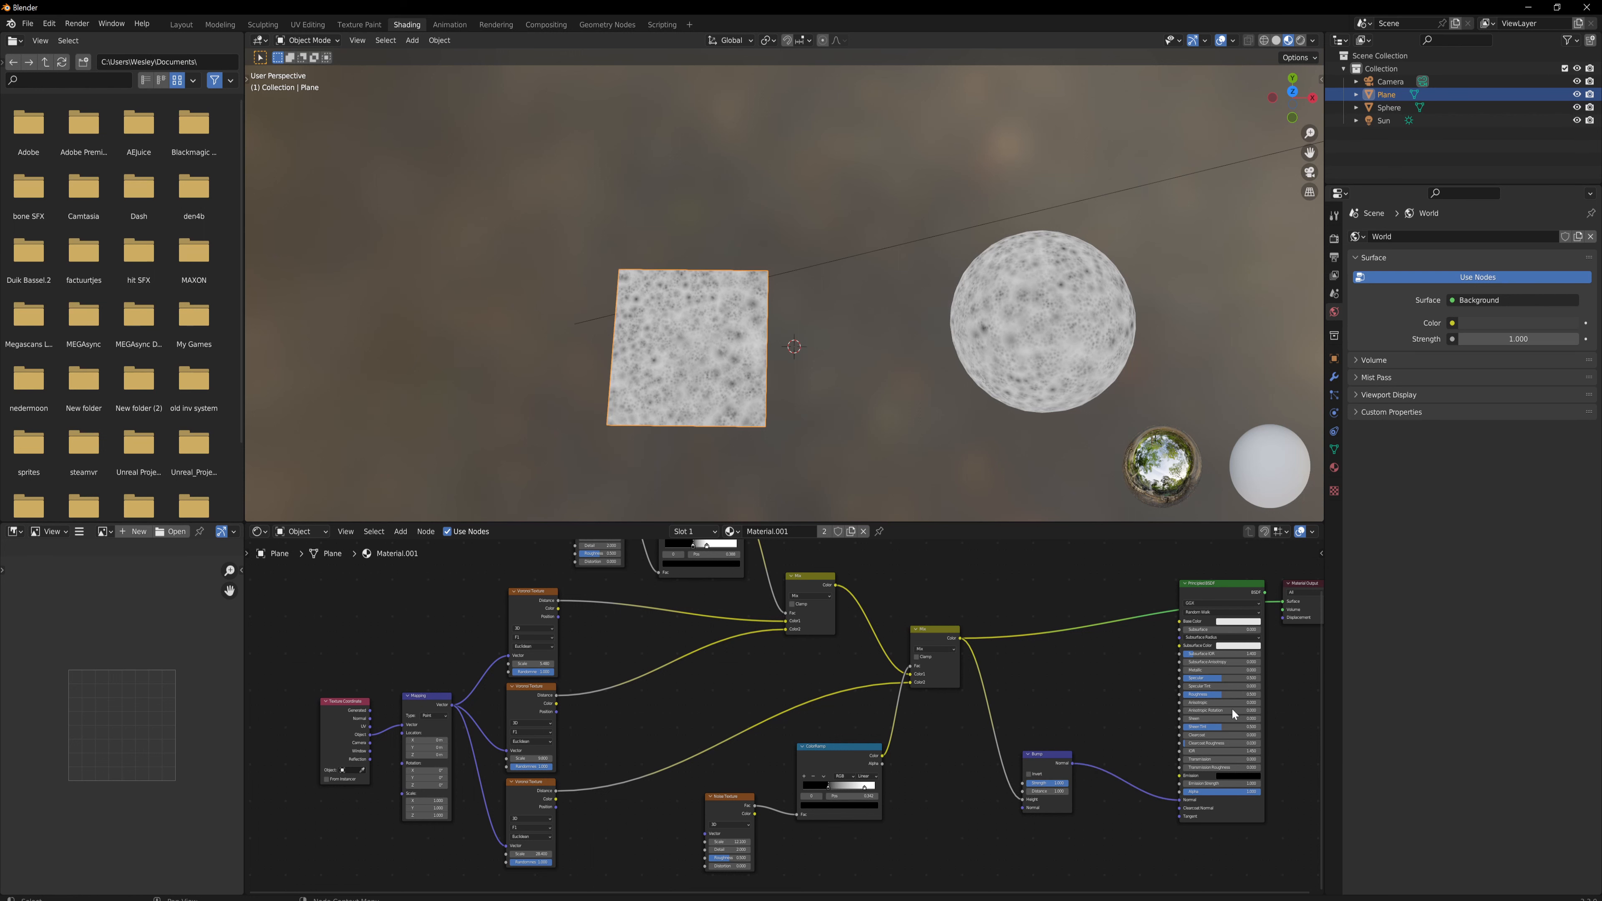
pyautogui.keyDown('ctrl'); pyautogui.keyDown('shift'); pyautogui.click(1231, 591); pyautogui.keyUp('shift'); pyautogui.keyUp('ctrl')
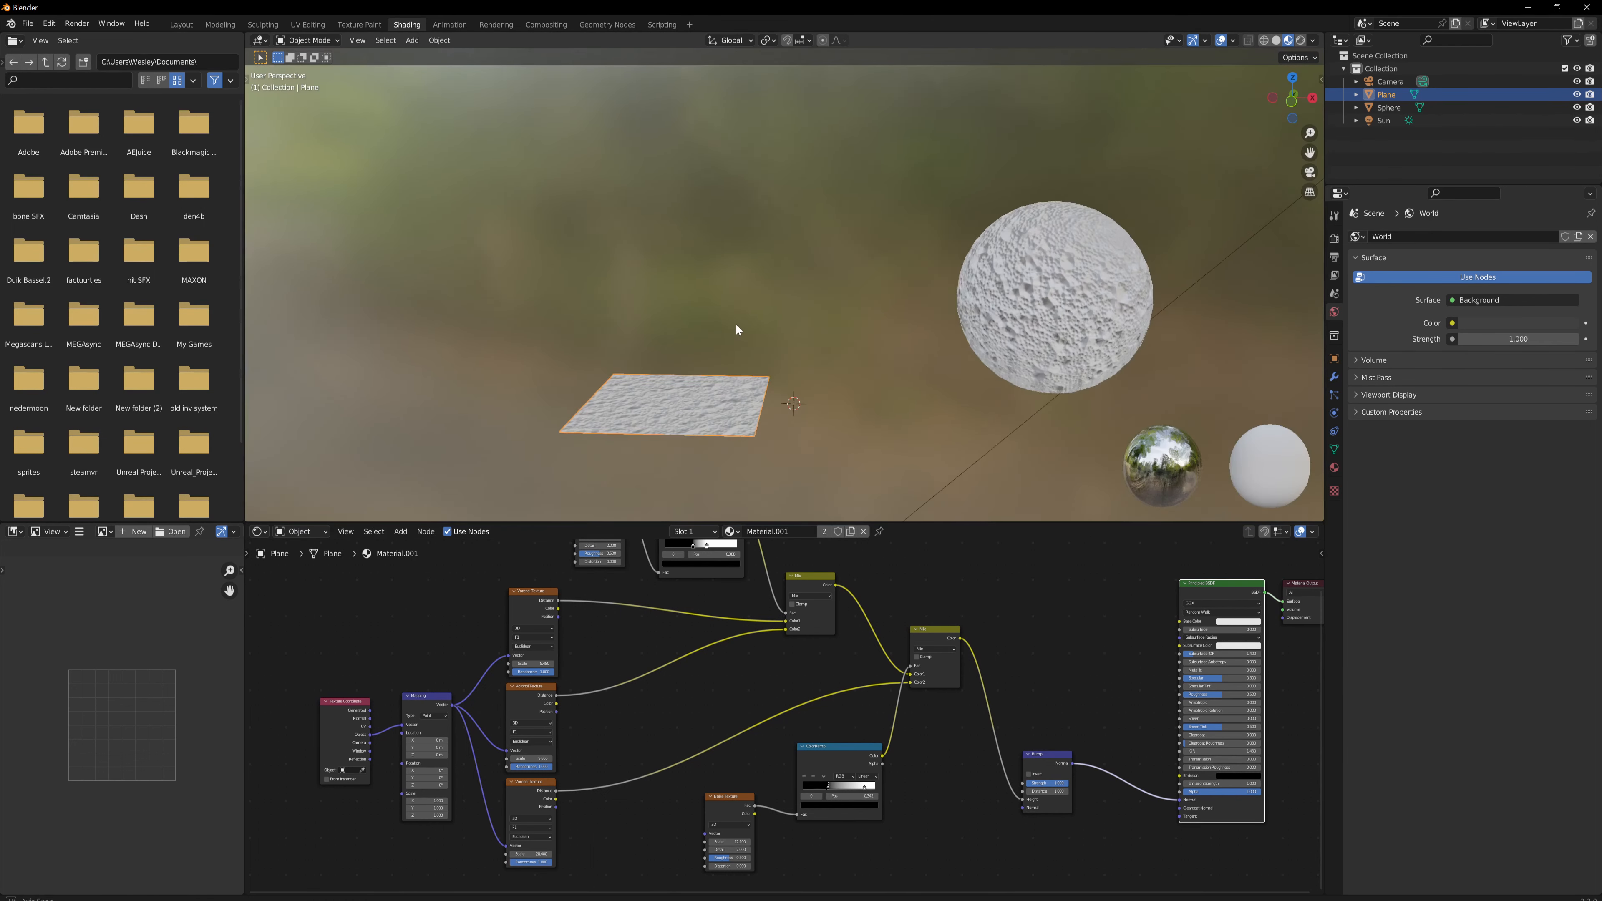
pyautogui.moveTo(735, 322); pyautogui.dragTo(748, 401, button='middle')
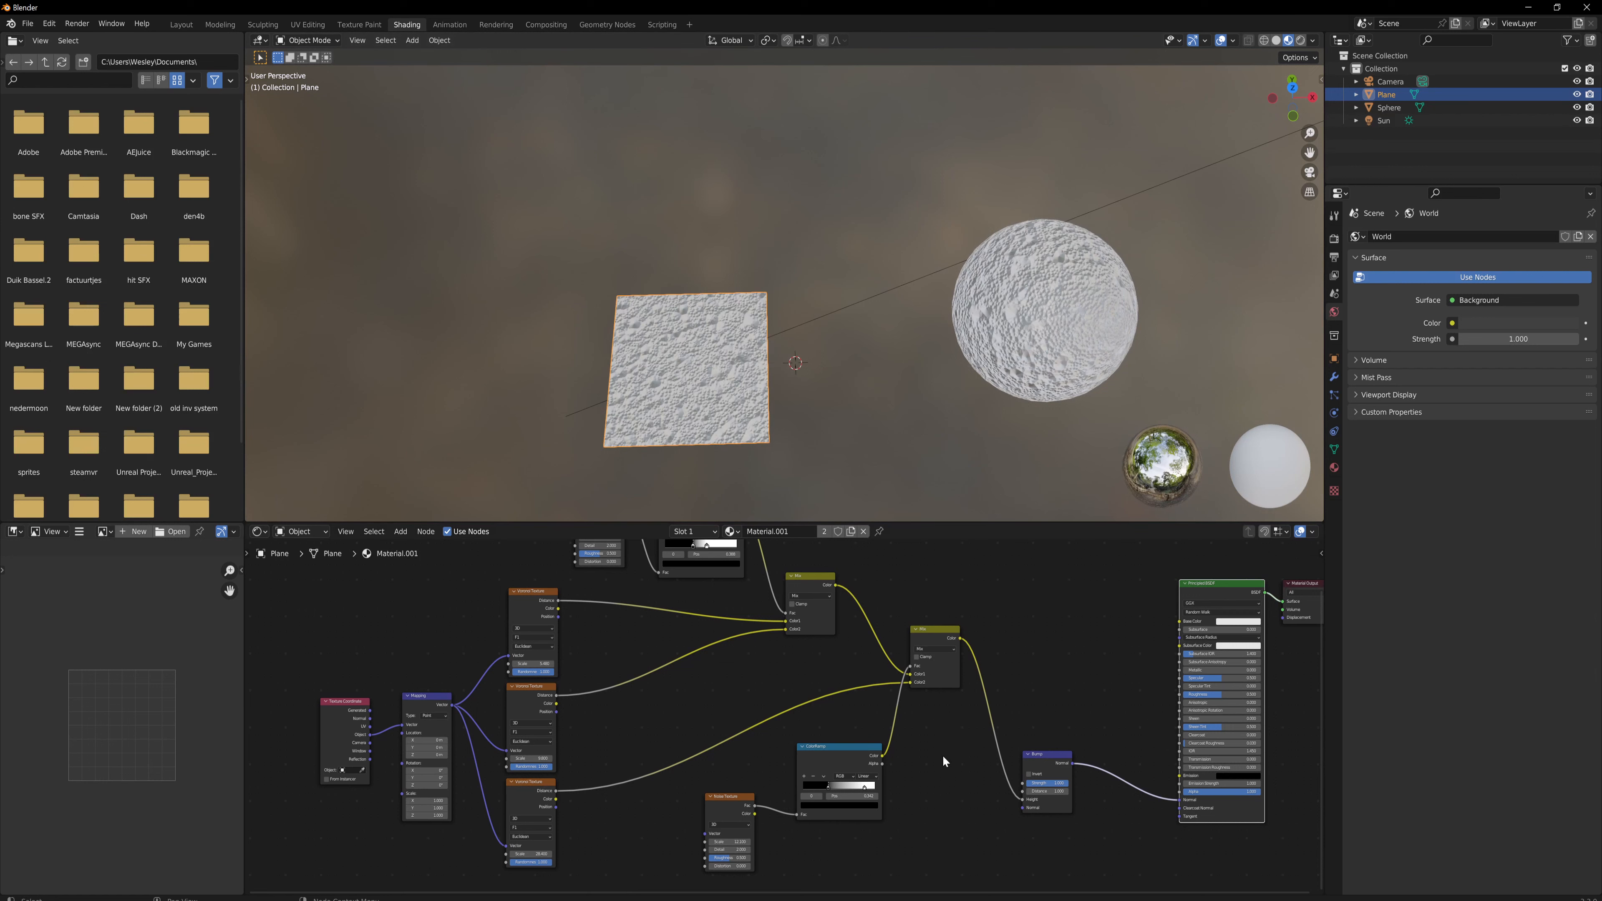
# Step: Enable Invert on the Bump node and lower its Strength to 0.458
pyautogui.click(1028, 774)
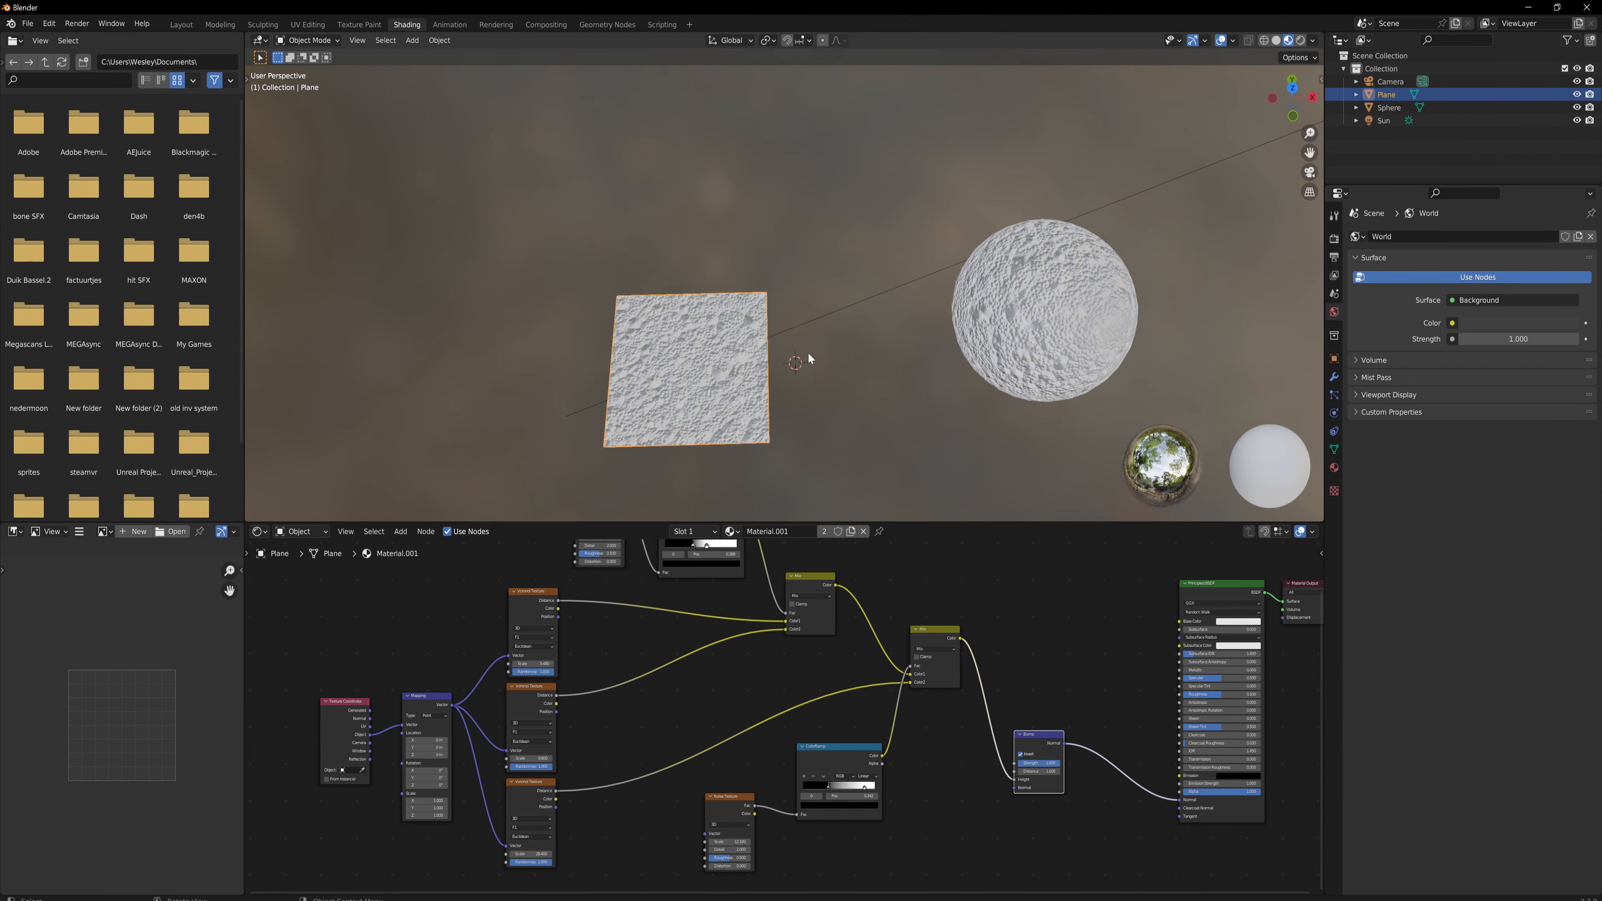
pyautogui.moveTo(888, 352); pyautogui.dragTo(848, 340, button='middle')
pyautogui.scroll(-3, 857, 360)
pyautogui.scroll(4, 881, 401)
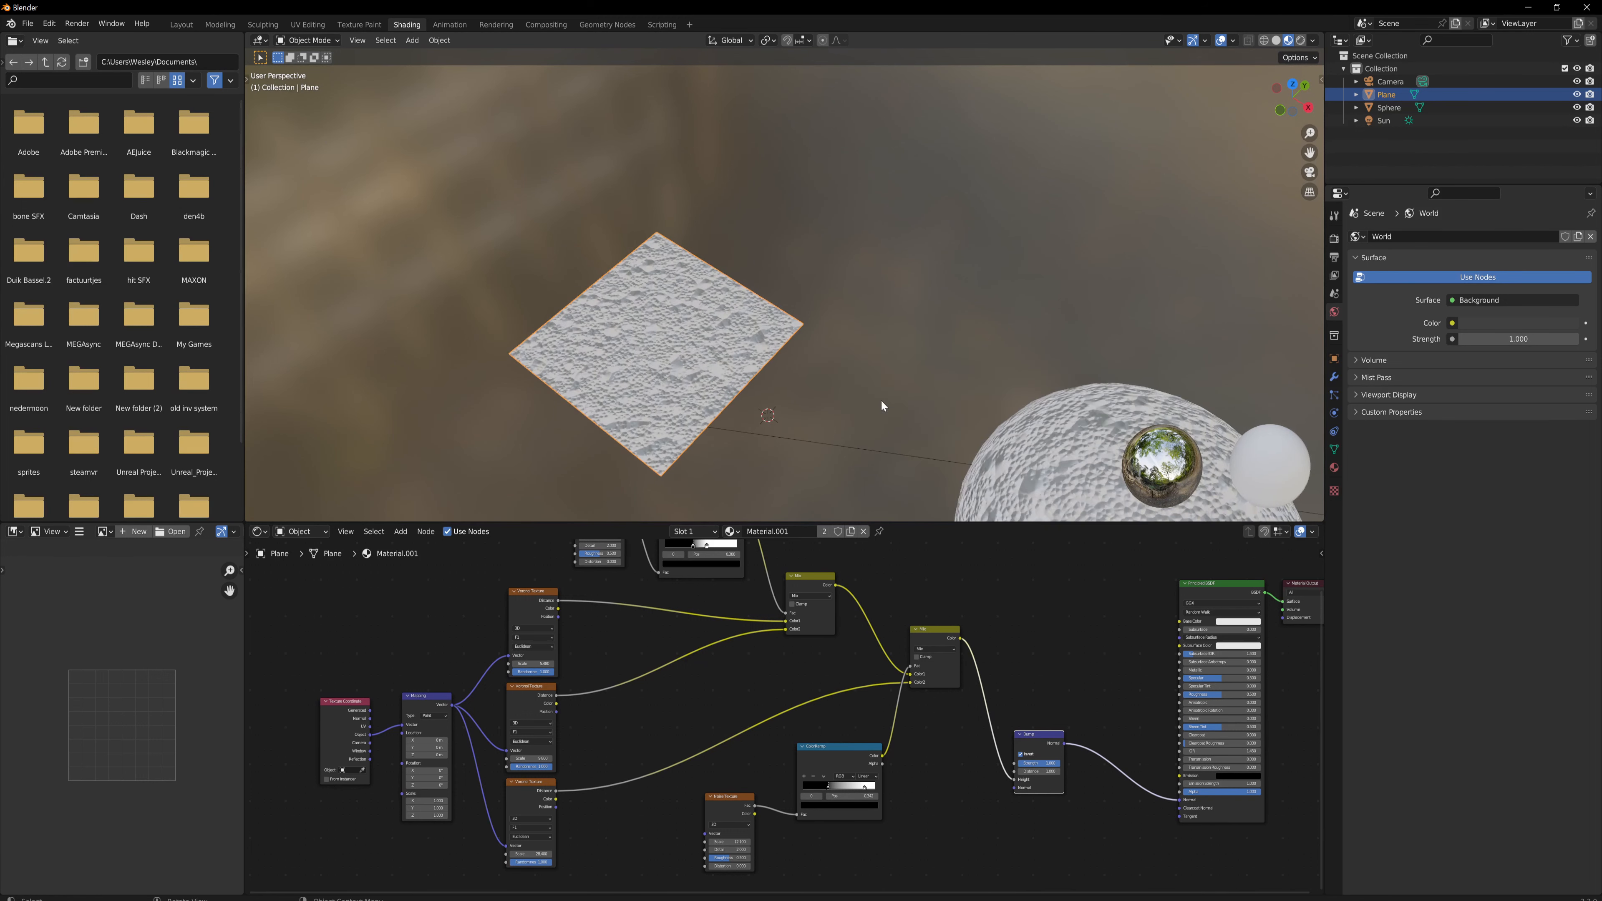
pyautogui.scroll(2, 1024, 736)
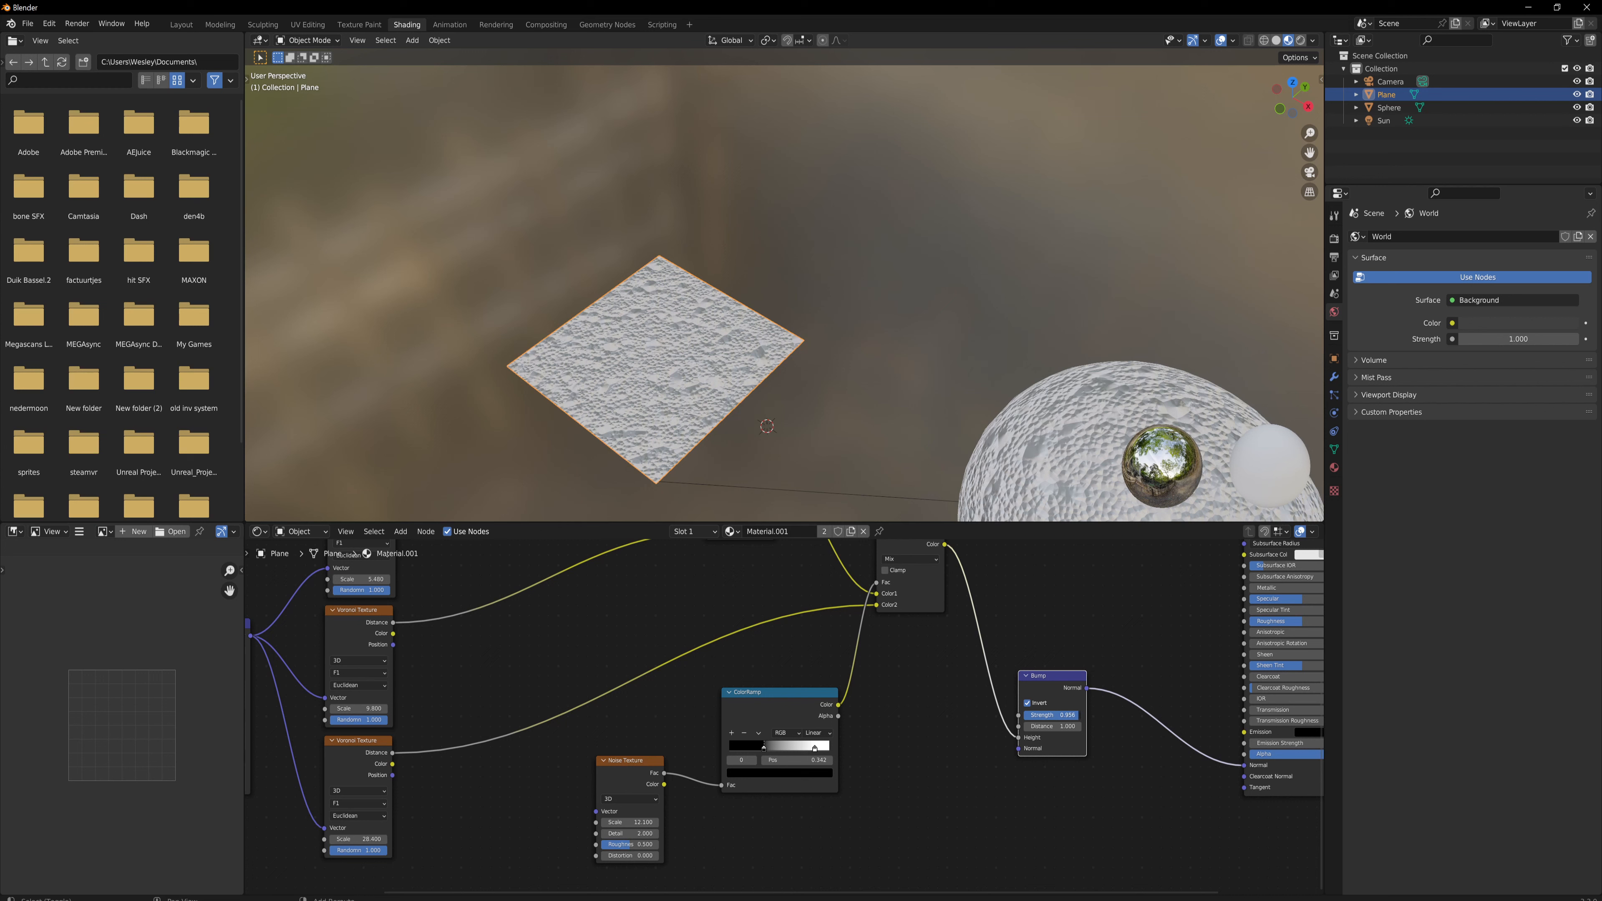
pyautogui.moveTo(1066, 715)
pyautogui.mouseDown()
pyautogui.moveTo(1034, 715)
pyautogui.moveTo(1072, 715)
pyautogui.mouseUp()
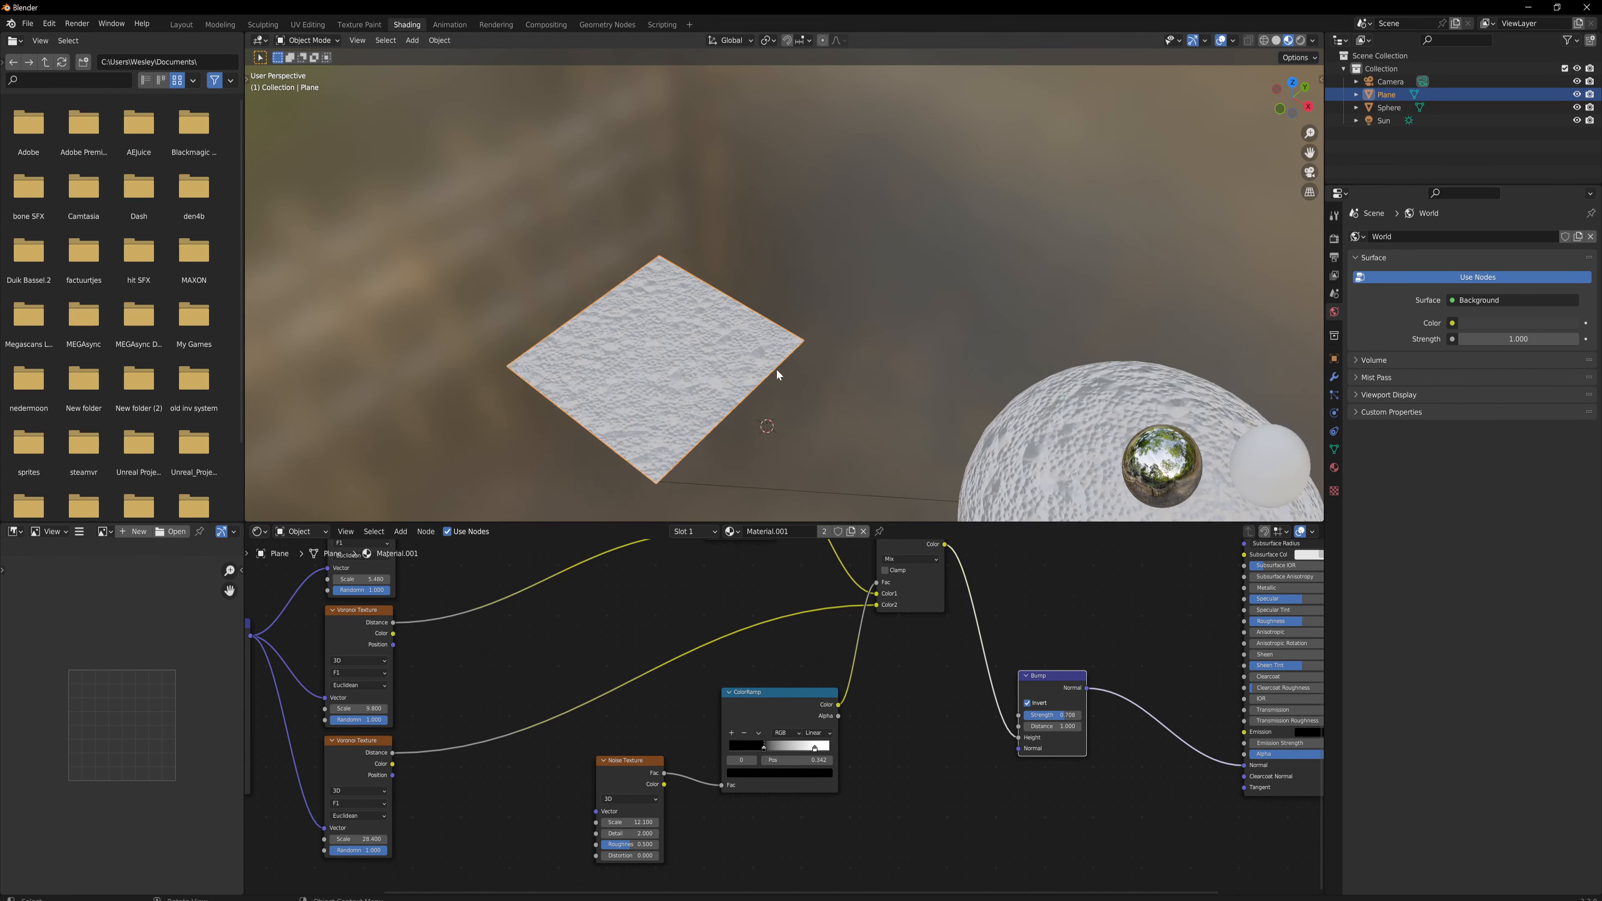
pyautogui.scroll(-2, 776, 372)
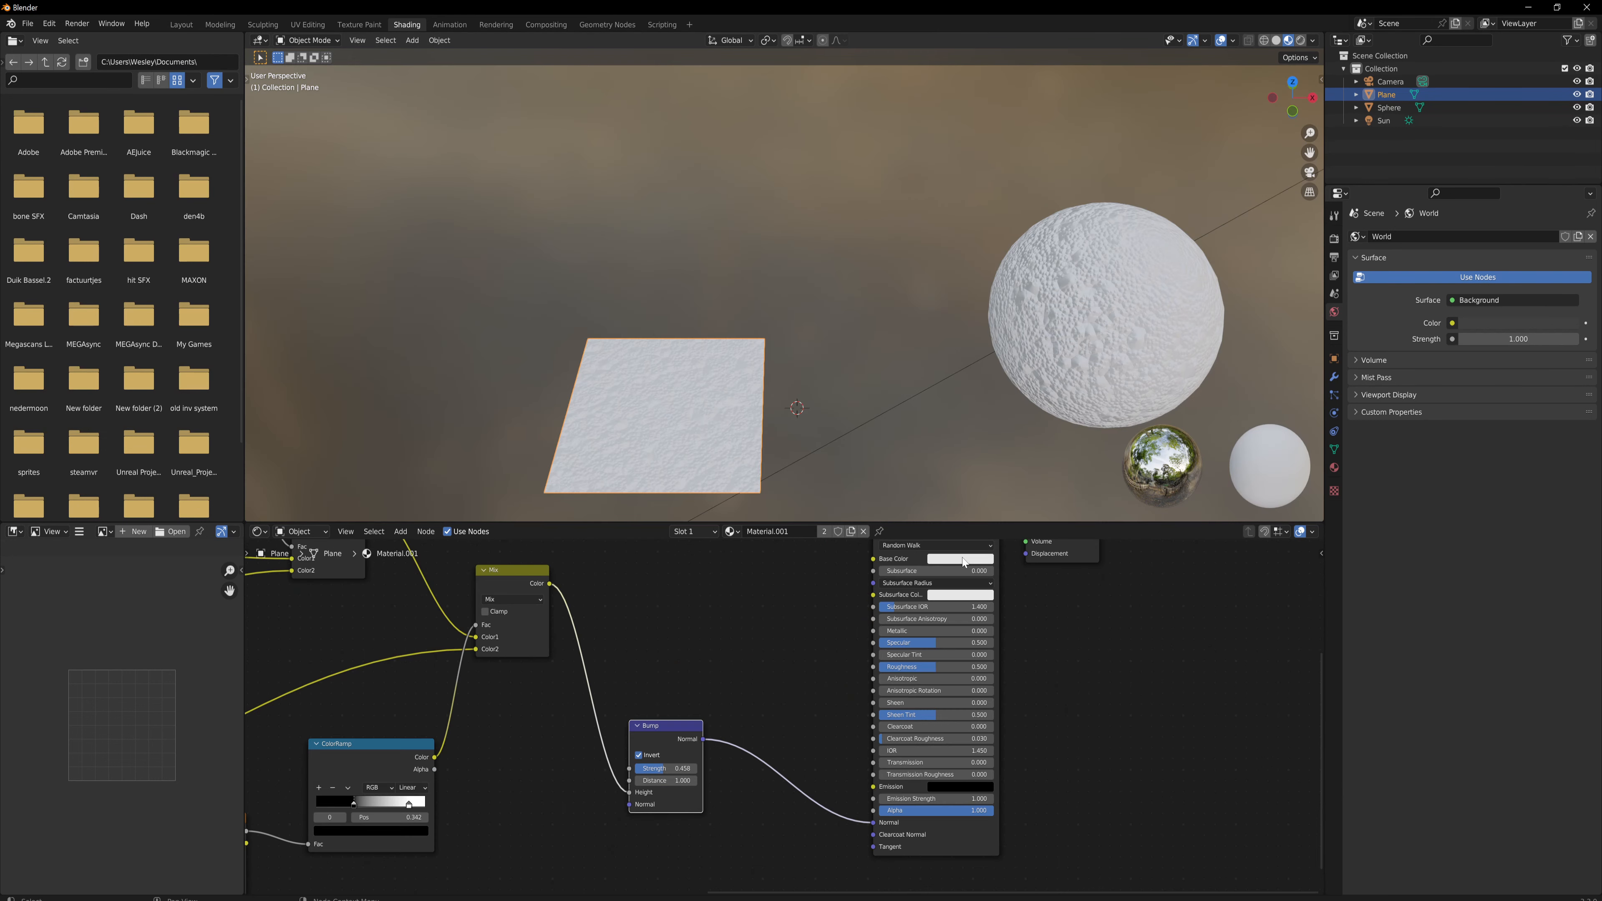
# Step: Set the Principled BSDF's Base Color to a very dark reddish brown and raise its Roughness to 0.745
pyautogui.click(962, 559)
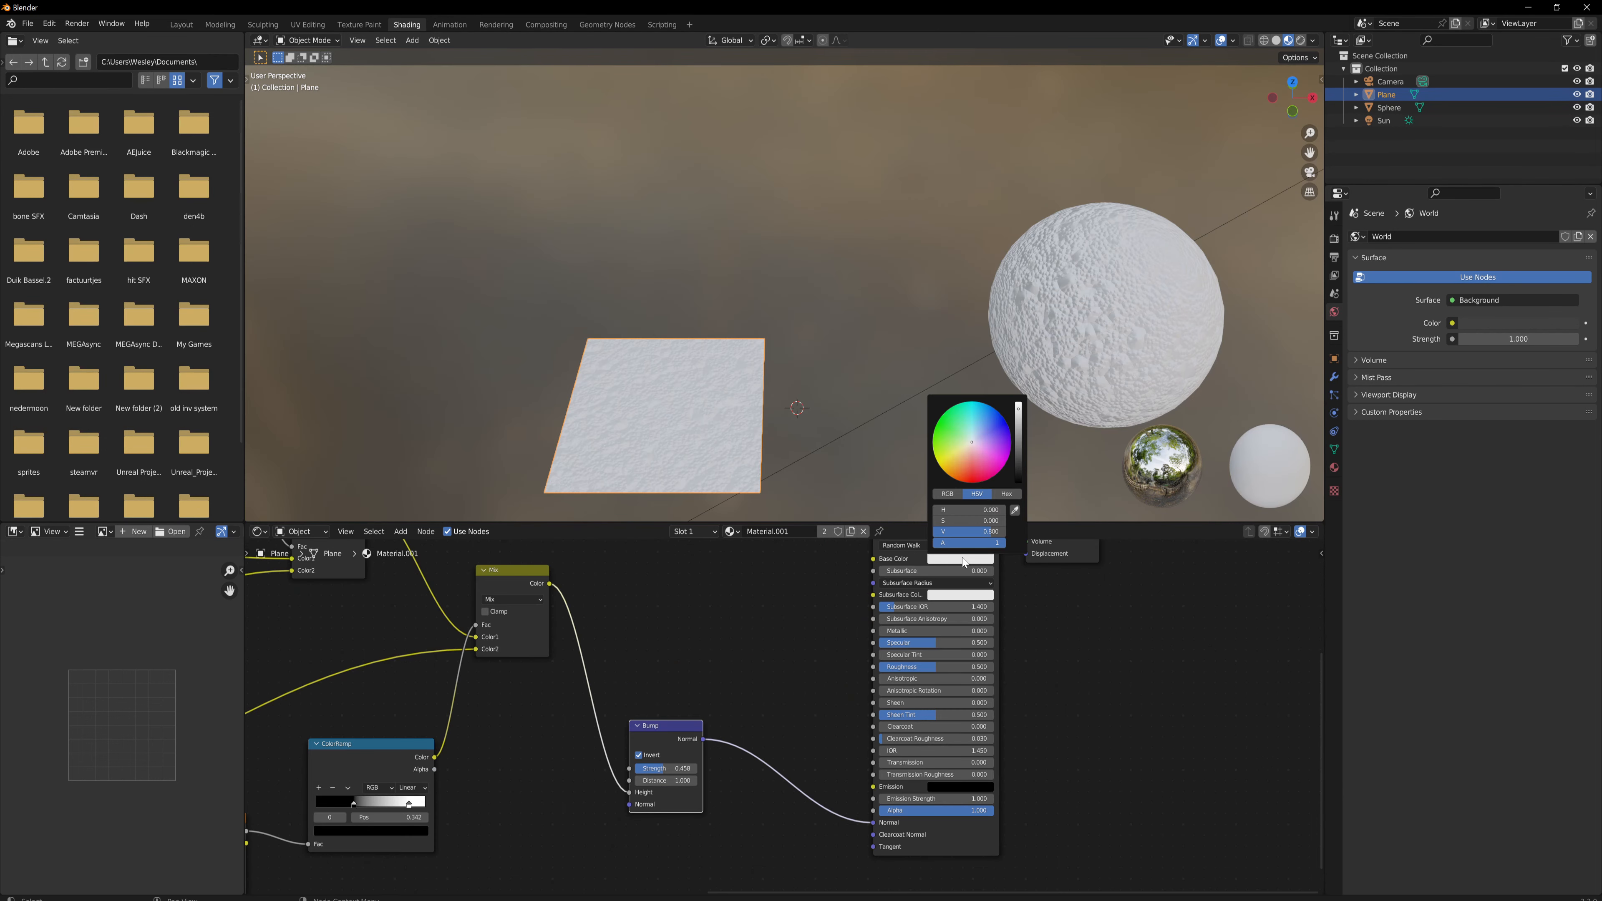
pyautogui.click(965, 469)
pyautogui.click(1017, 465)
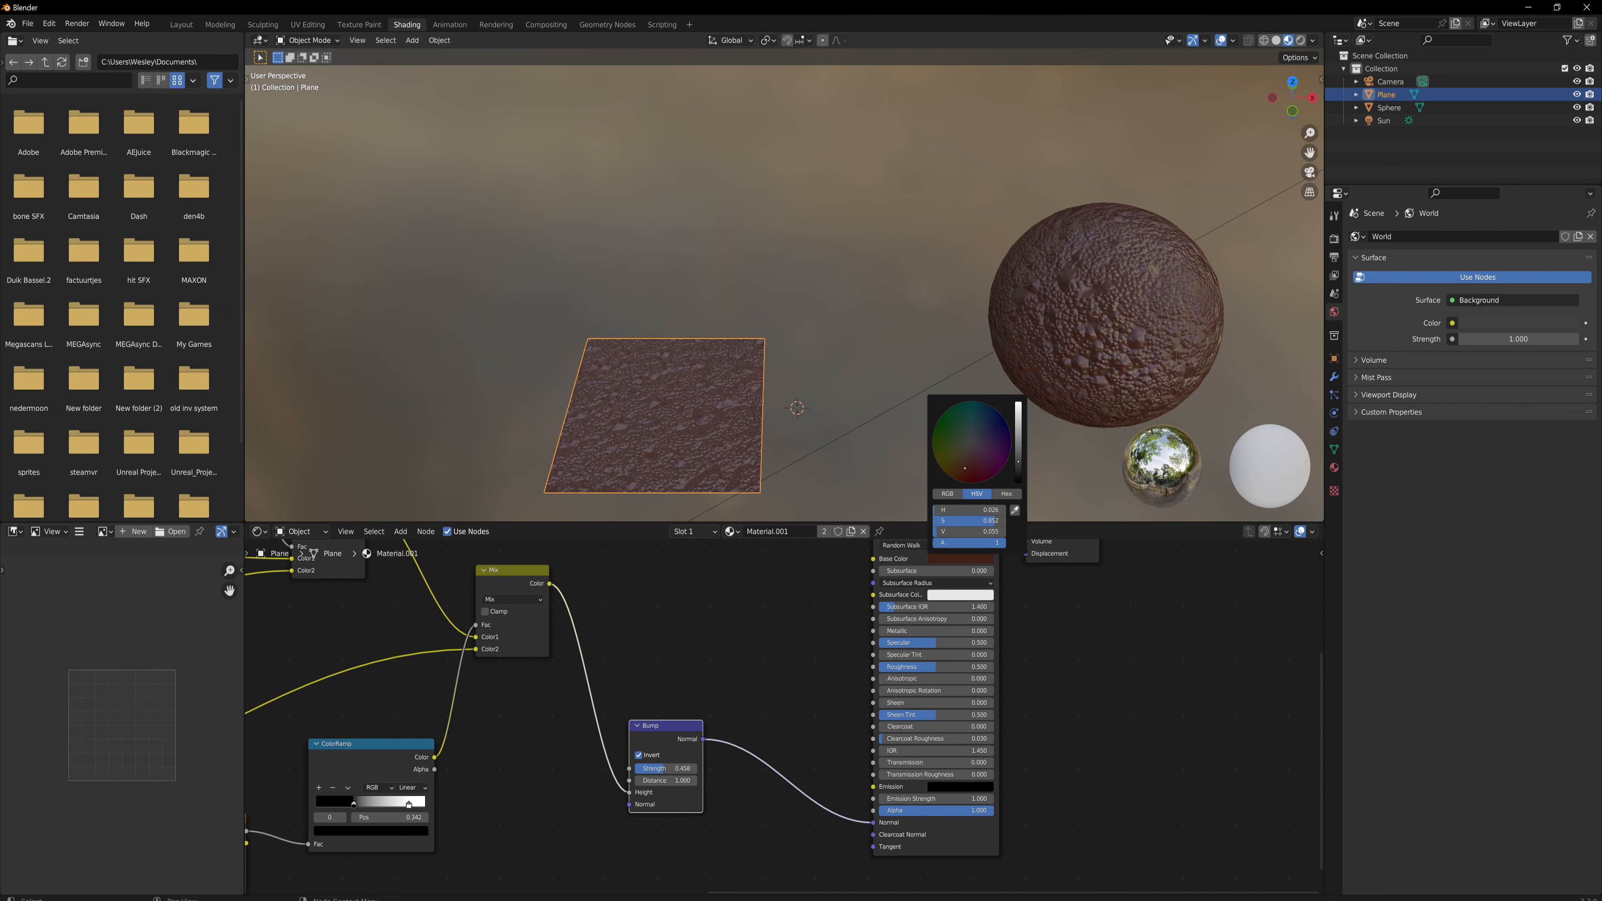
pyautogui.click(1018, 466)
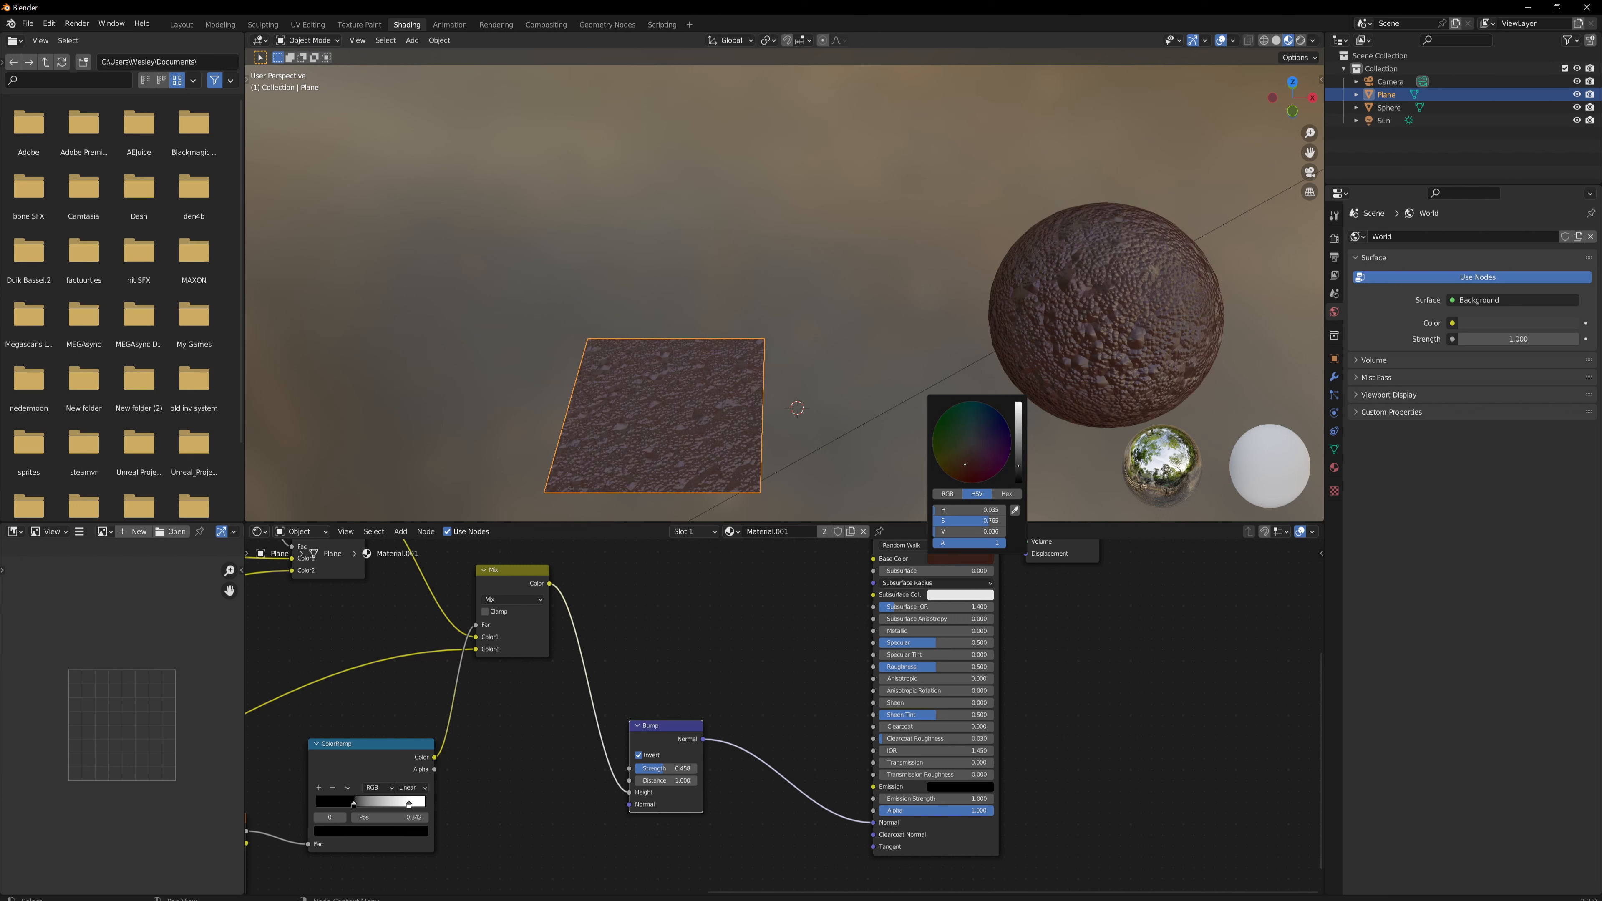
pyautogui.moveTo(935, 667); pyautogui.dragTo(970, 667)
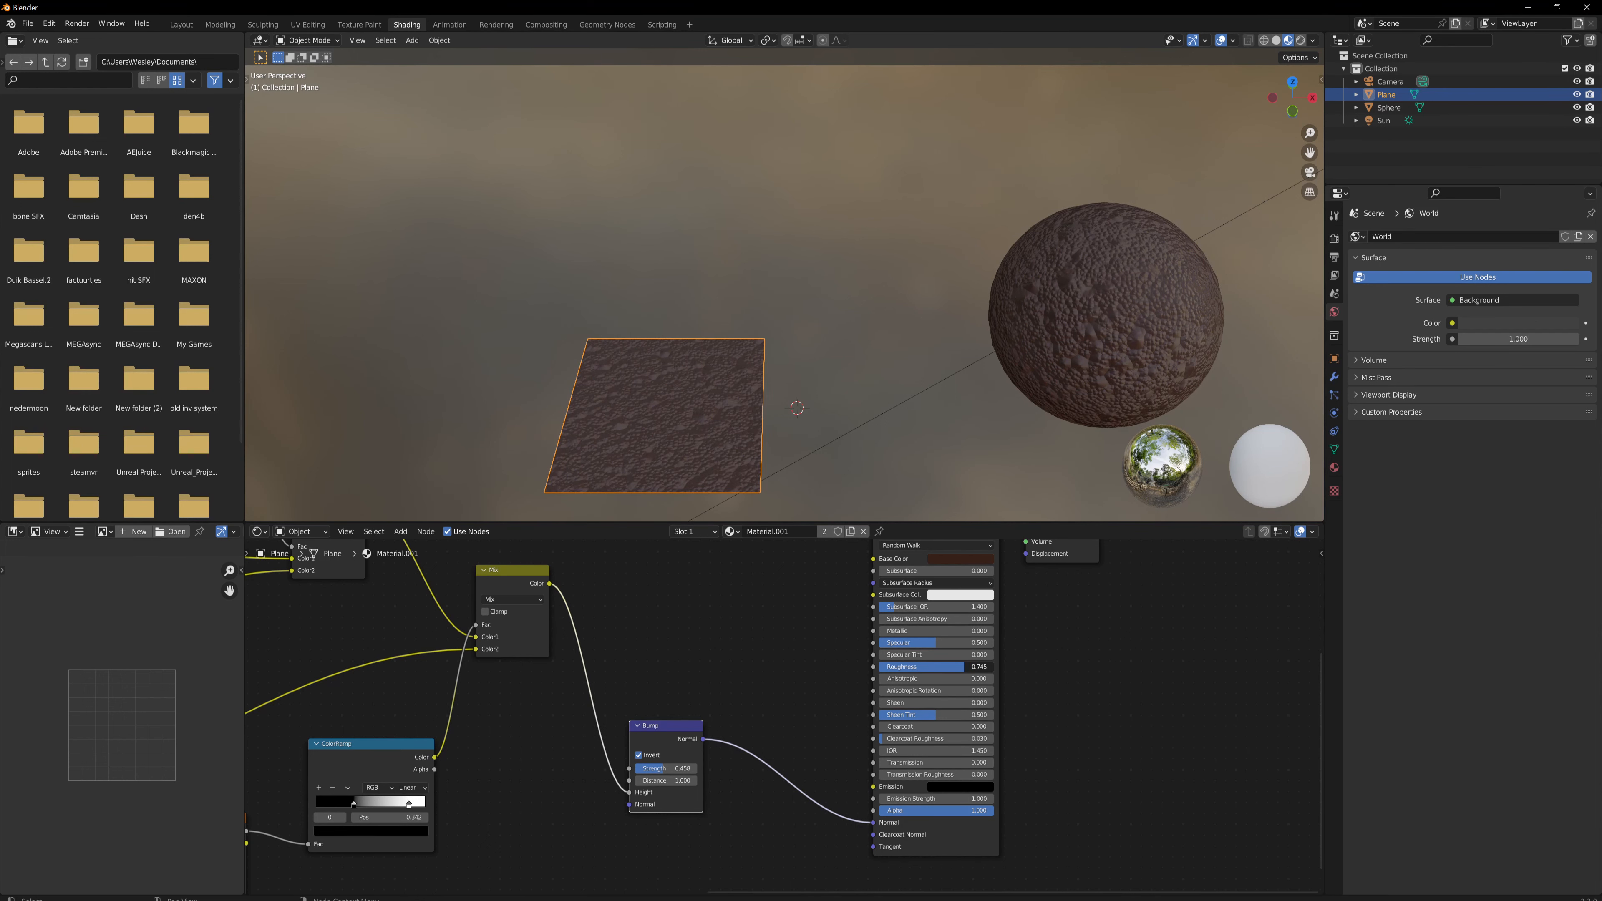
pyautogui.moveTo(991, 436)
pyautogui.mouseDown(button='middle')
pyautogui.moveTo(947, 397)
pyautogui.moveTo(1018, 435)
pyautogui.moveTo(989, 453)
pyautogui.mouseUp(button='middle')
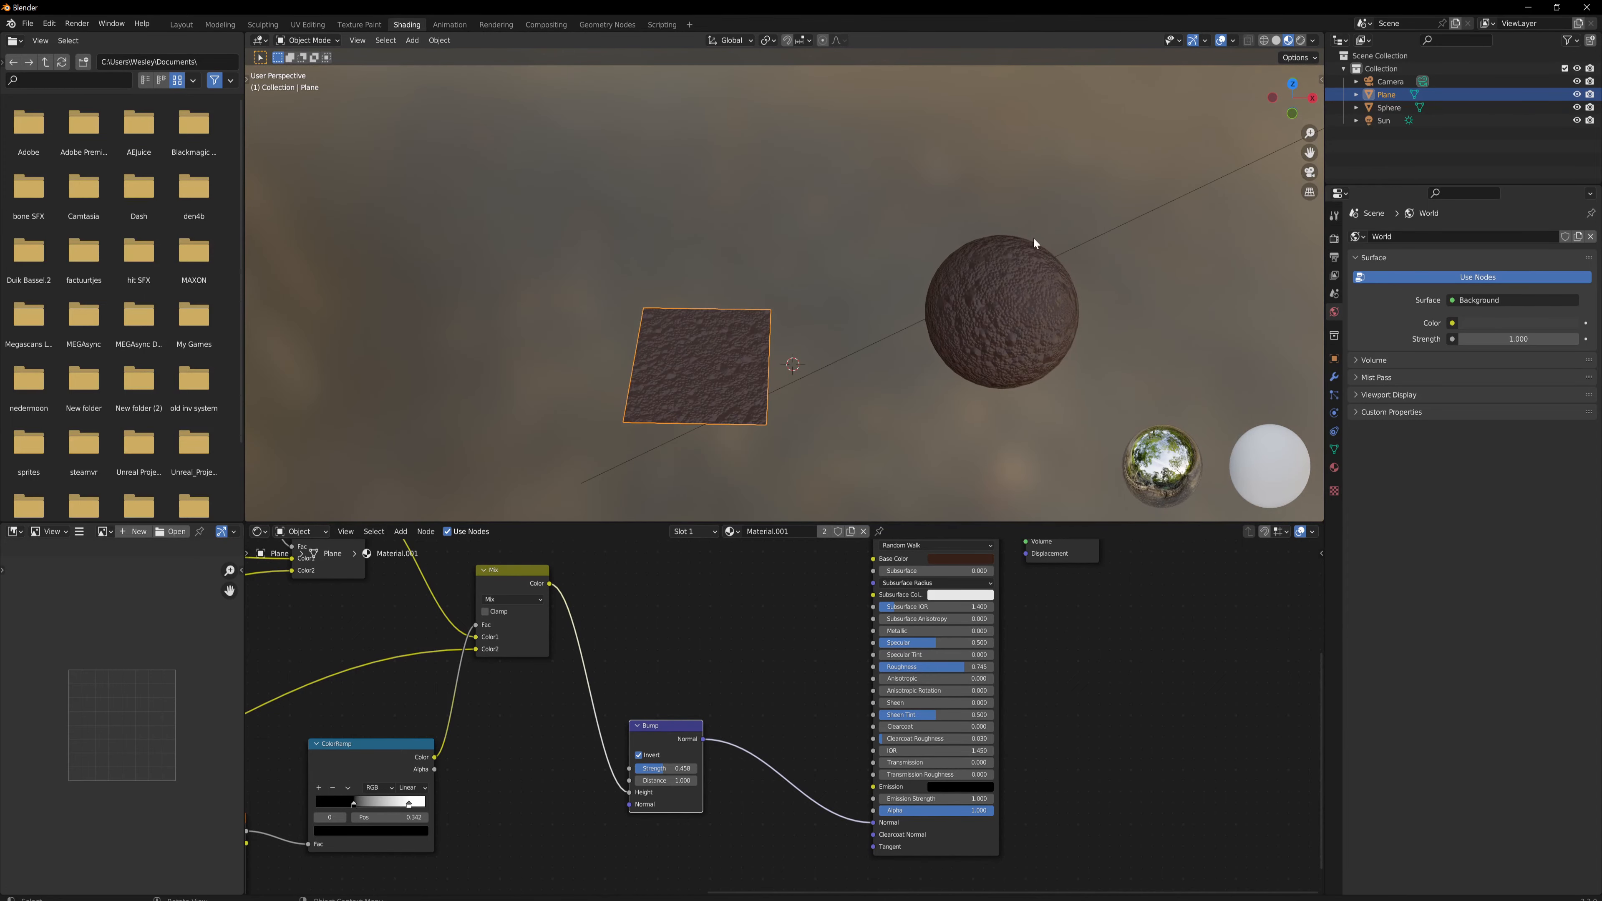
# Step: Move the Principled BSDF and Material Output nodes farther away from the Bump node to make room for more nodes
pyautogui.scroll(2, 1047, 634)
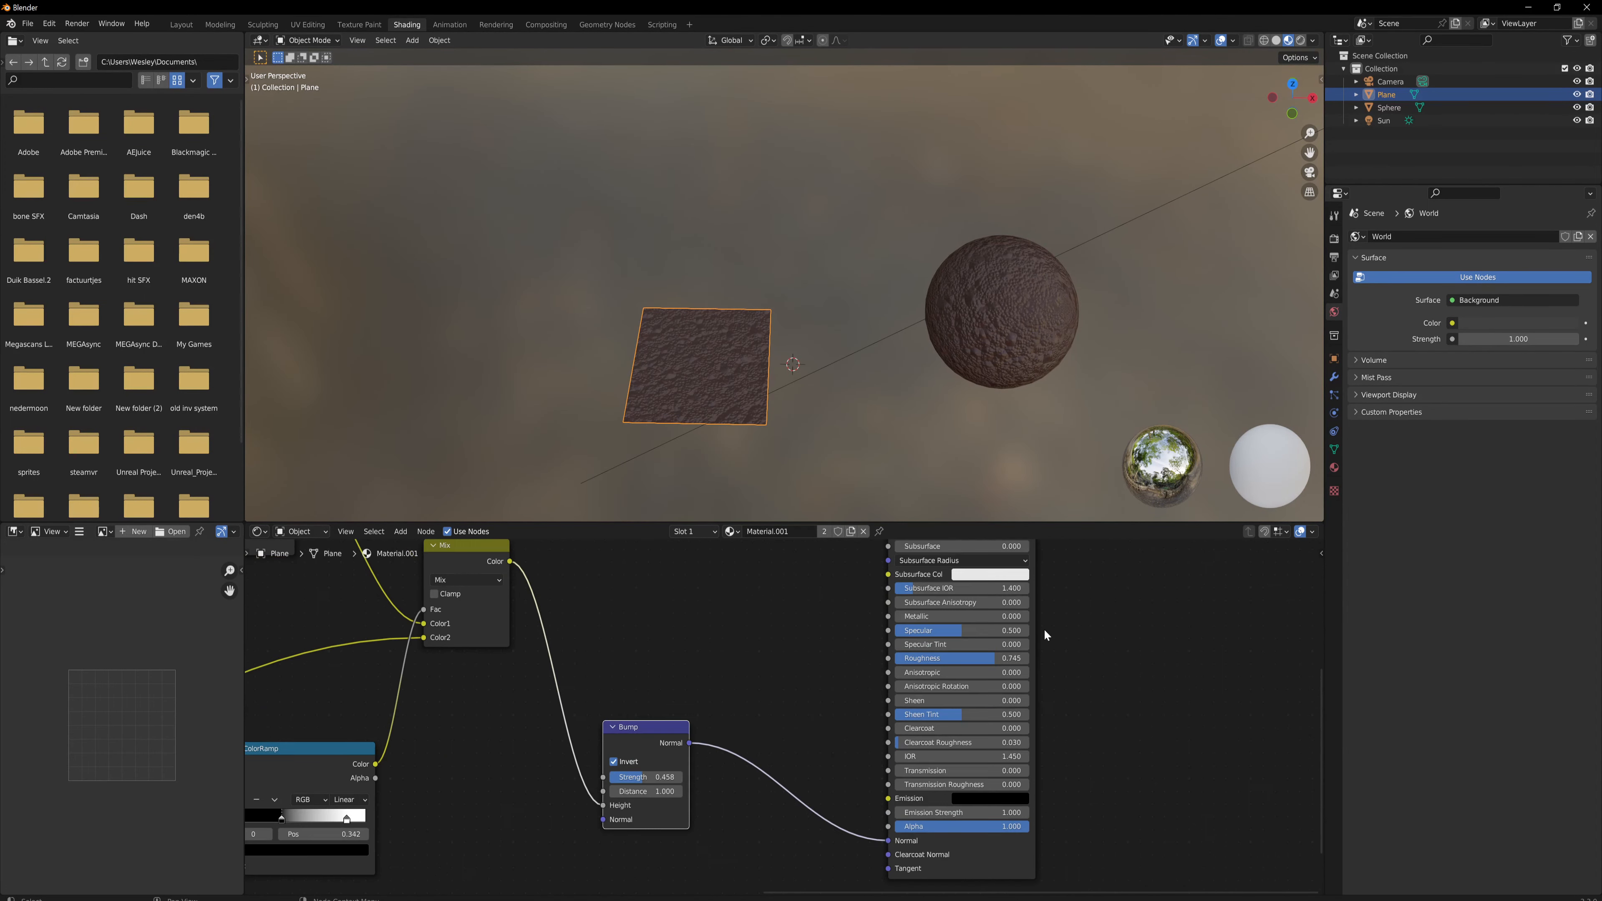
pyautogui.scroll(-3, 1057, 637)
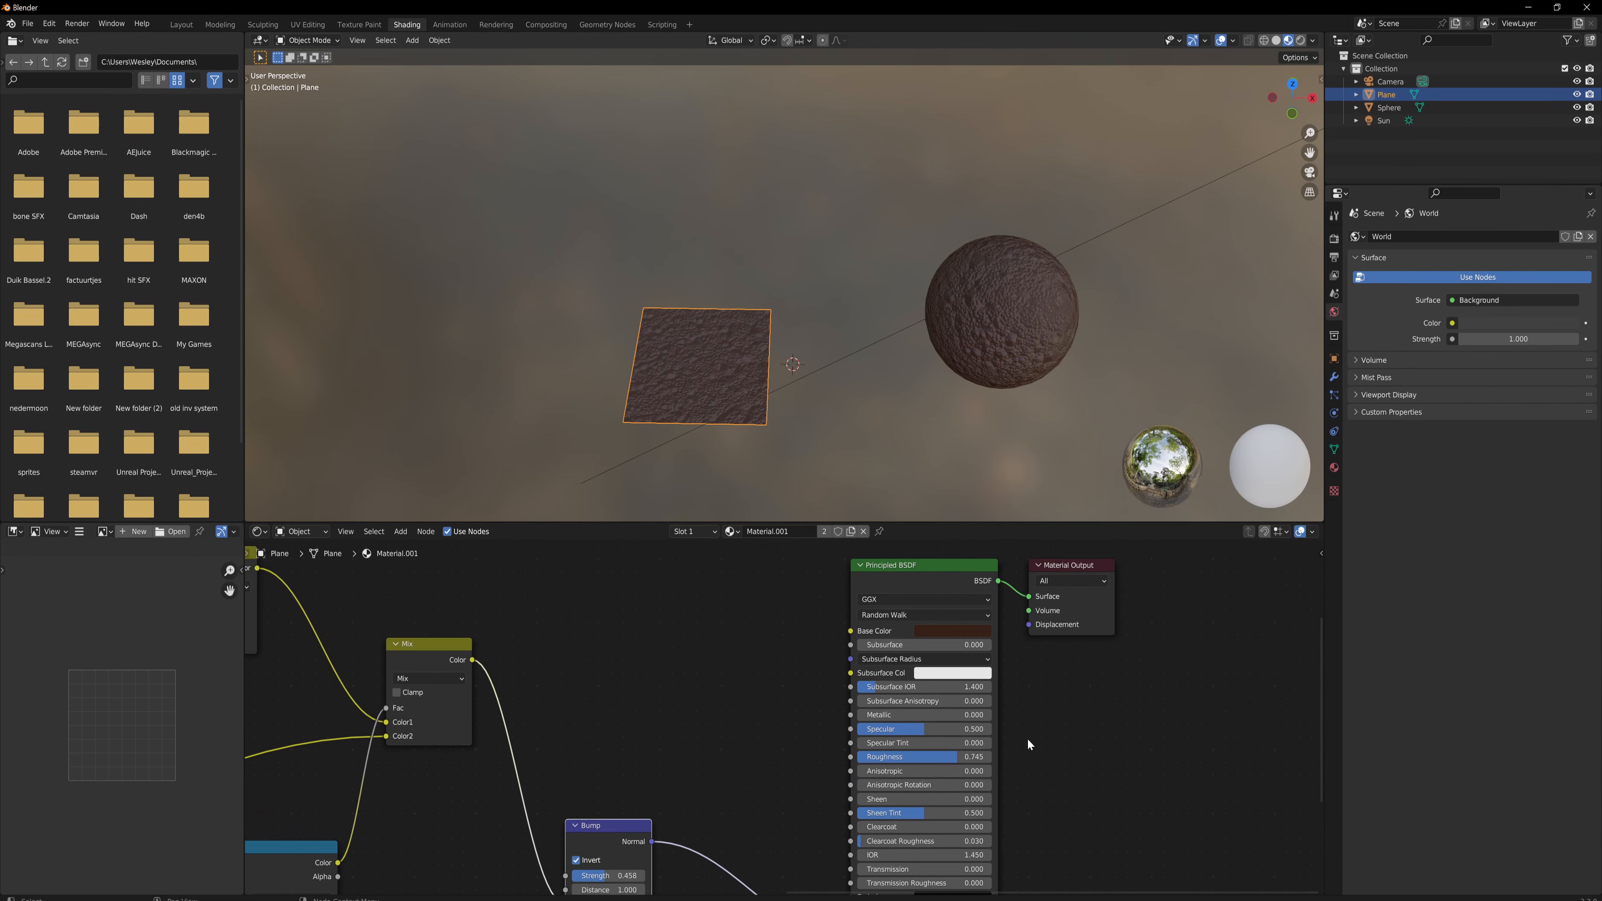
pyautogui.moveTo(881, 606); pyautogui.dragTo(1067, 612)
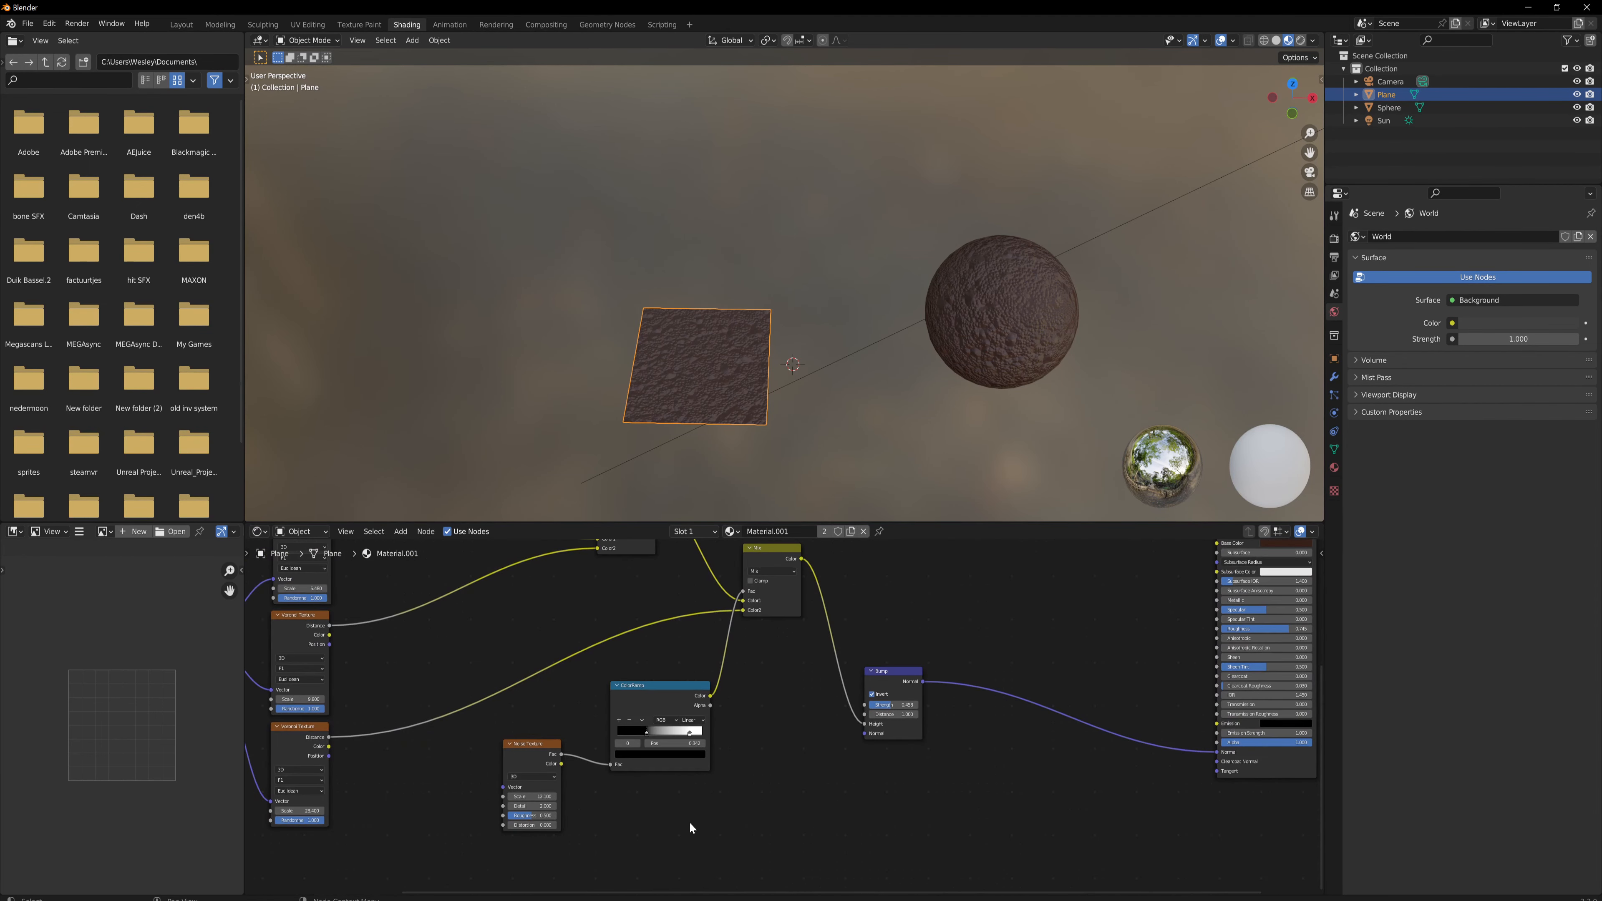
# Step: Duplicate the lower Noise Texture and ColorRamp pair and place the copy above the Bump node, just before the Principled BSDF
pyautogui.moveTo(679, 834); pyautogui.dragTo(547, 720)
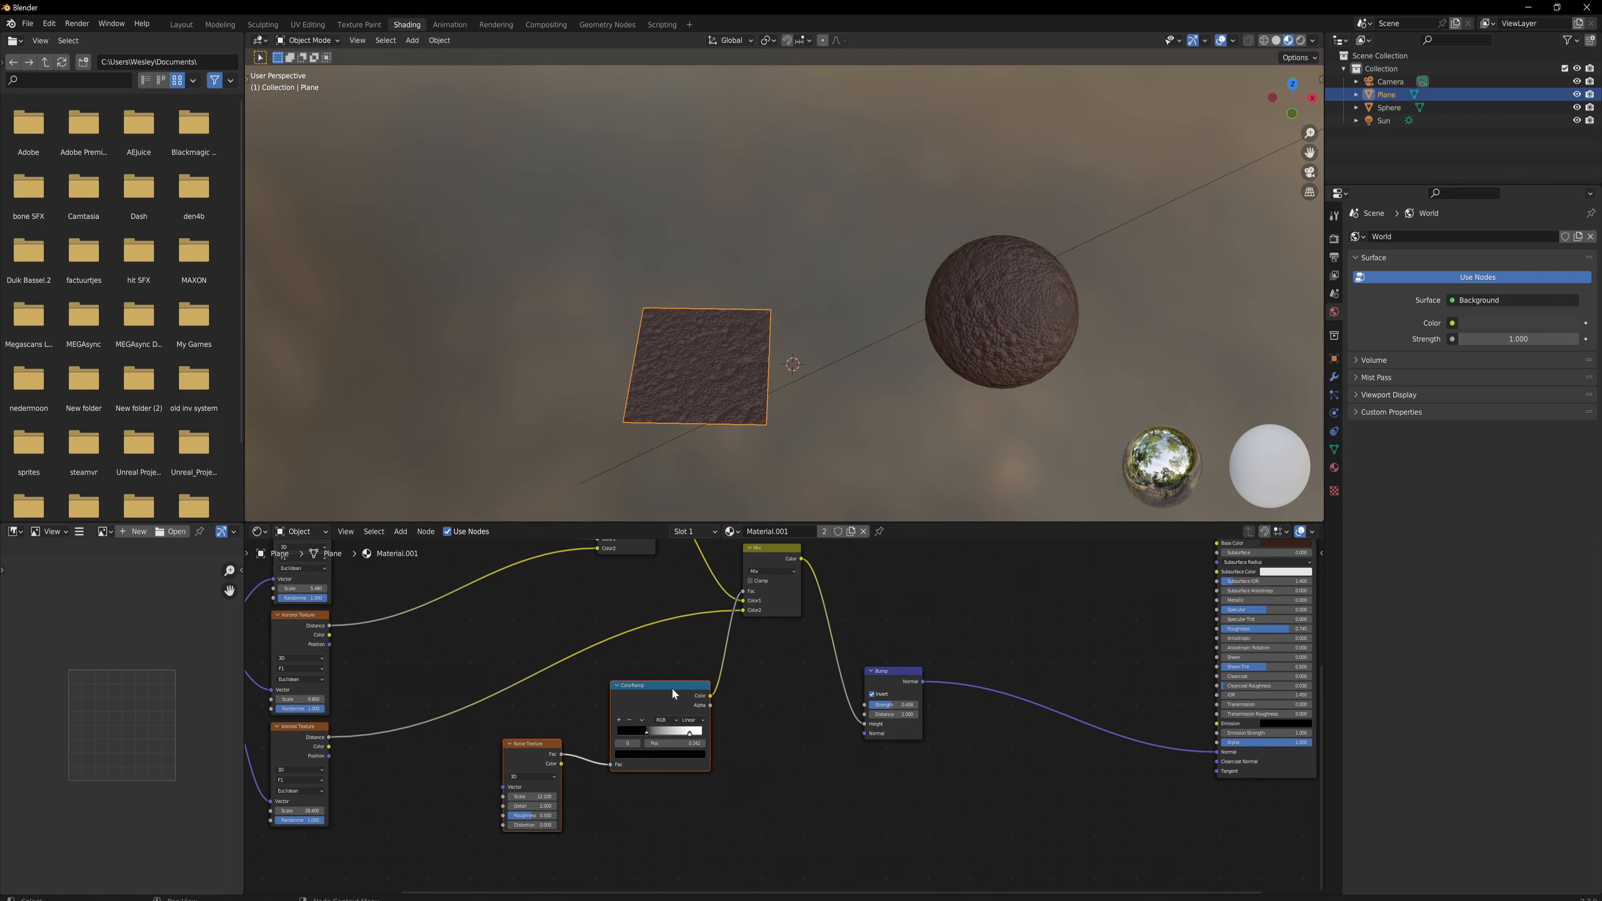
pyautogui.hotkey('shift', 'd')
pyautogui.click(1078, 535)
pyautogui.moveTo(1053, 640); pyautogui.dragTo(855, 780, button='middle')
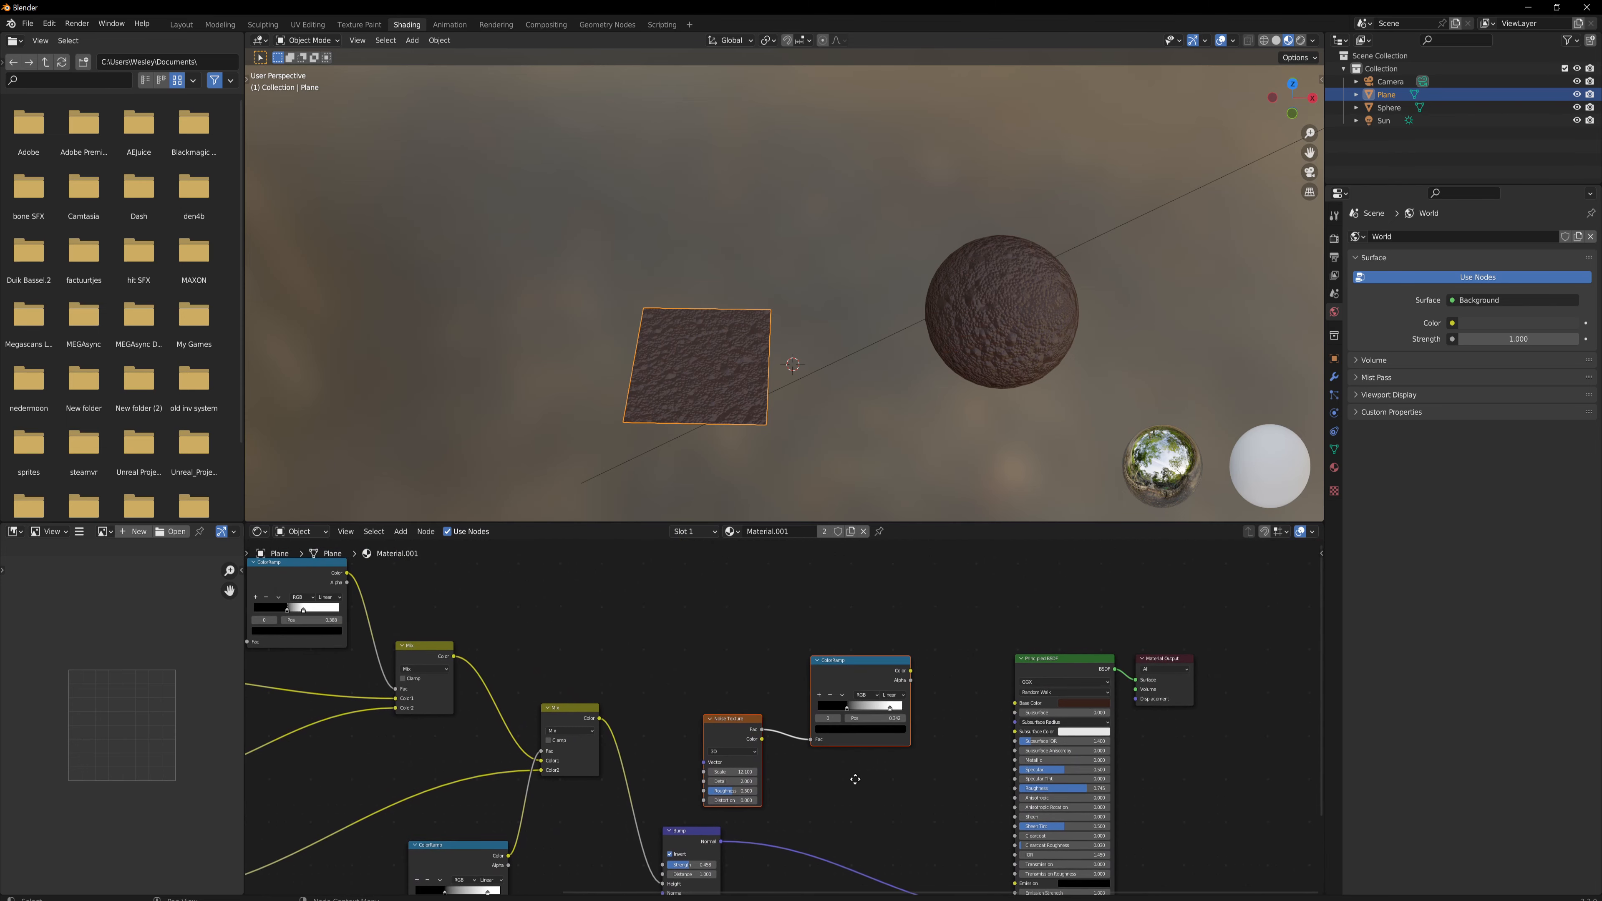
pyautogui.click(806, 607)
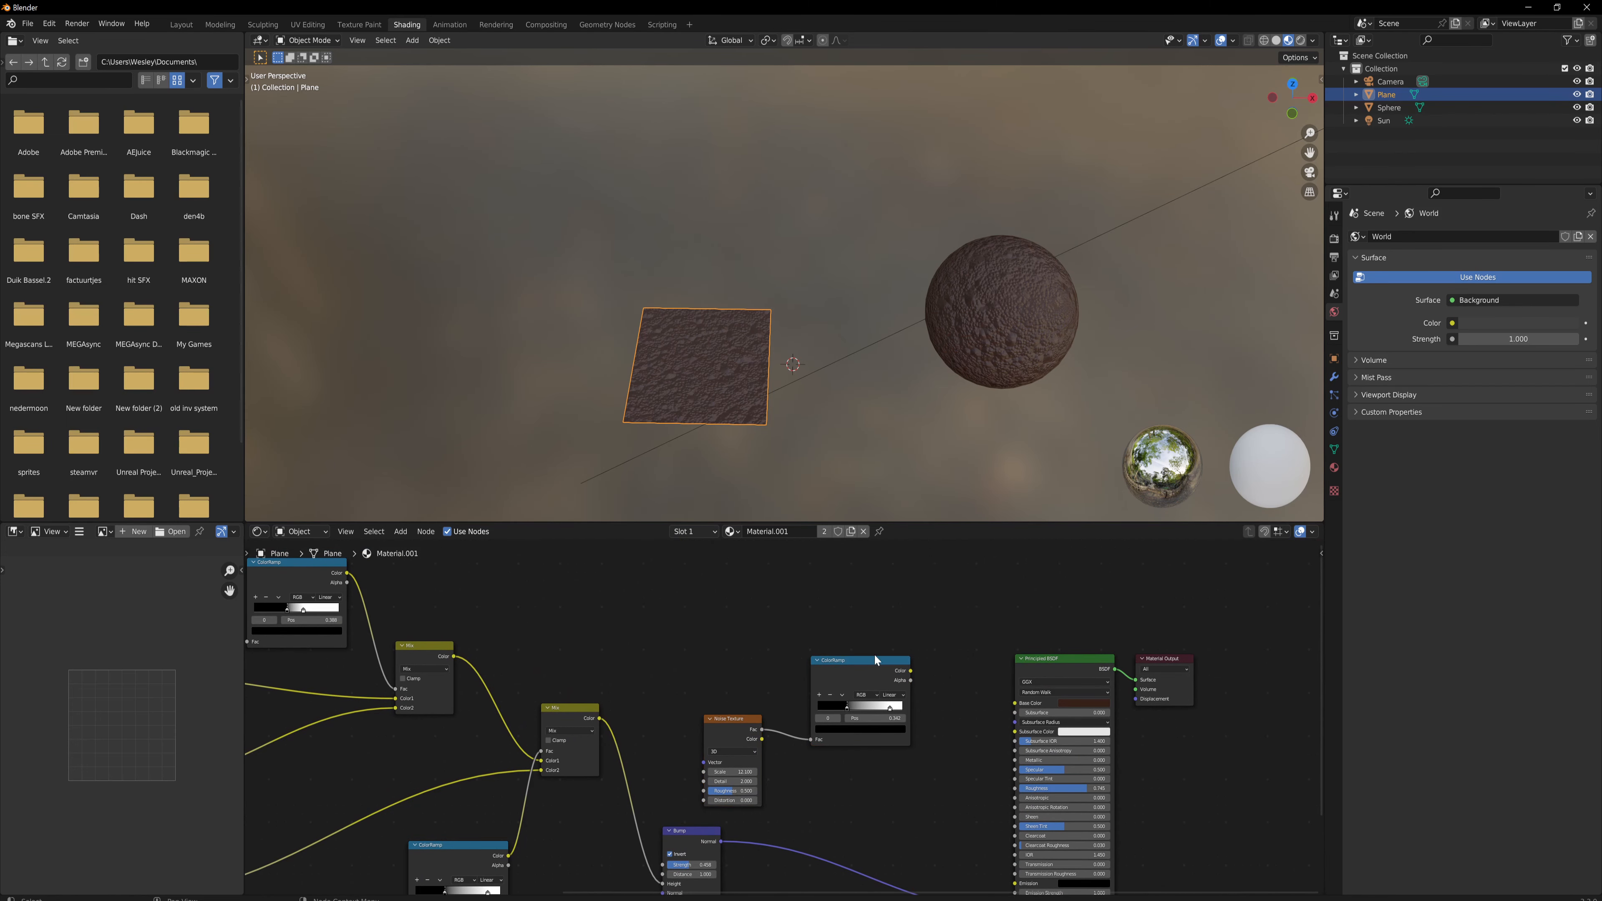
# Step: Color the new ColorRamp's first stop dark red-brown and its second stop a lighter orange-brown
pyautogui.click(846, 709)
pyautogui.click(845, 727)
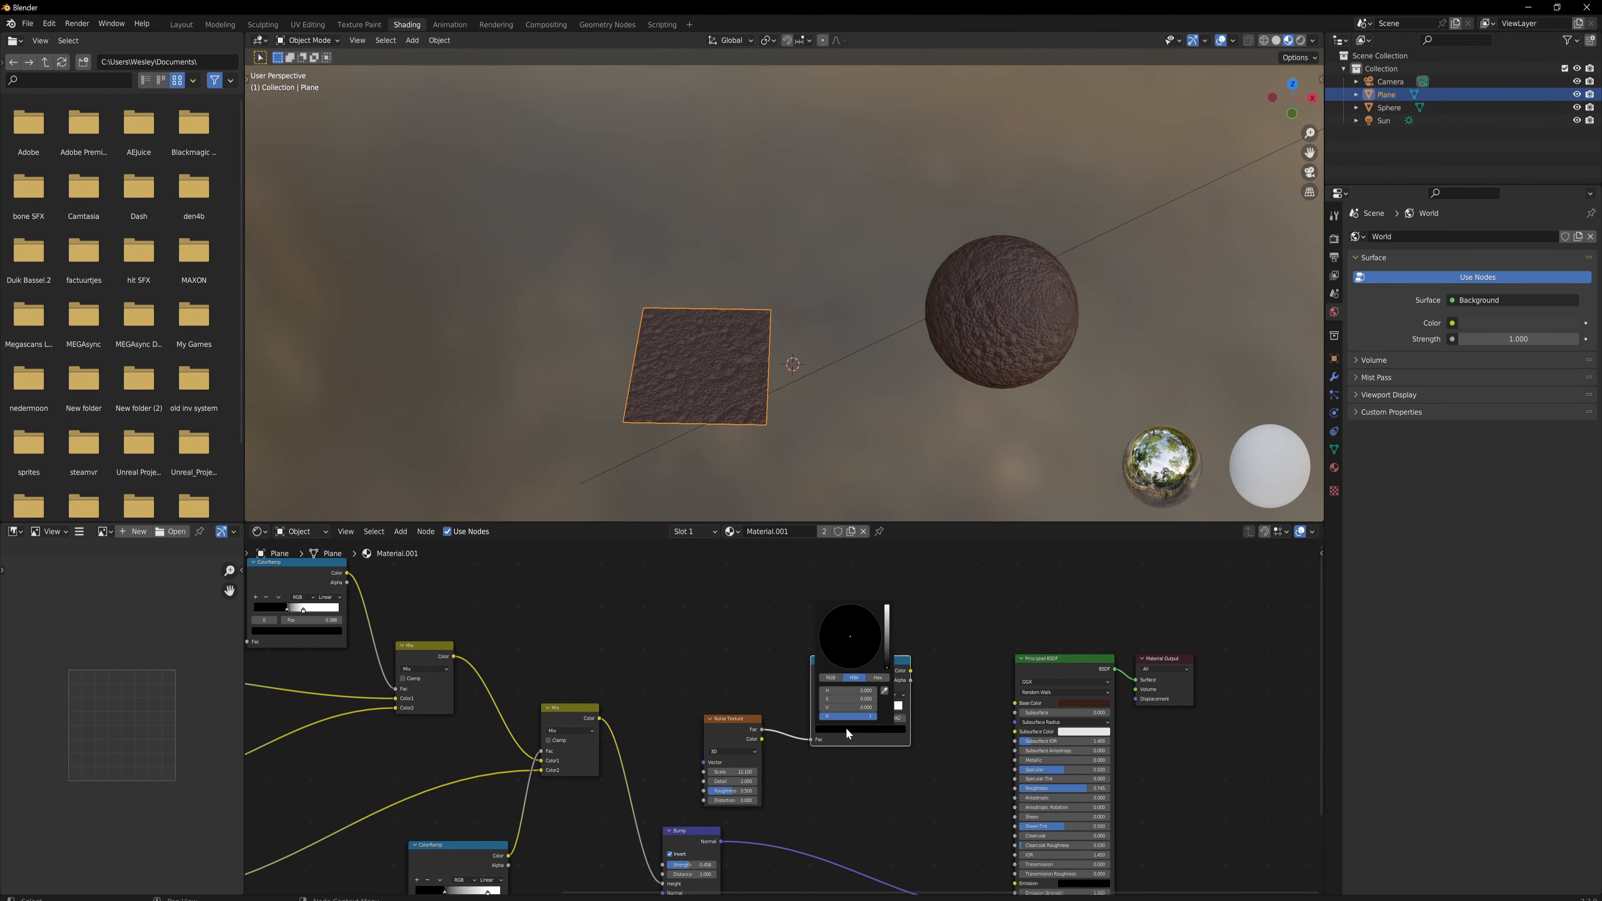
pyautogui.click(886, 650)
pyautogui.moveTo(850, 650); pyautogui.dragTo(843, 662)
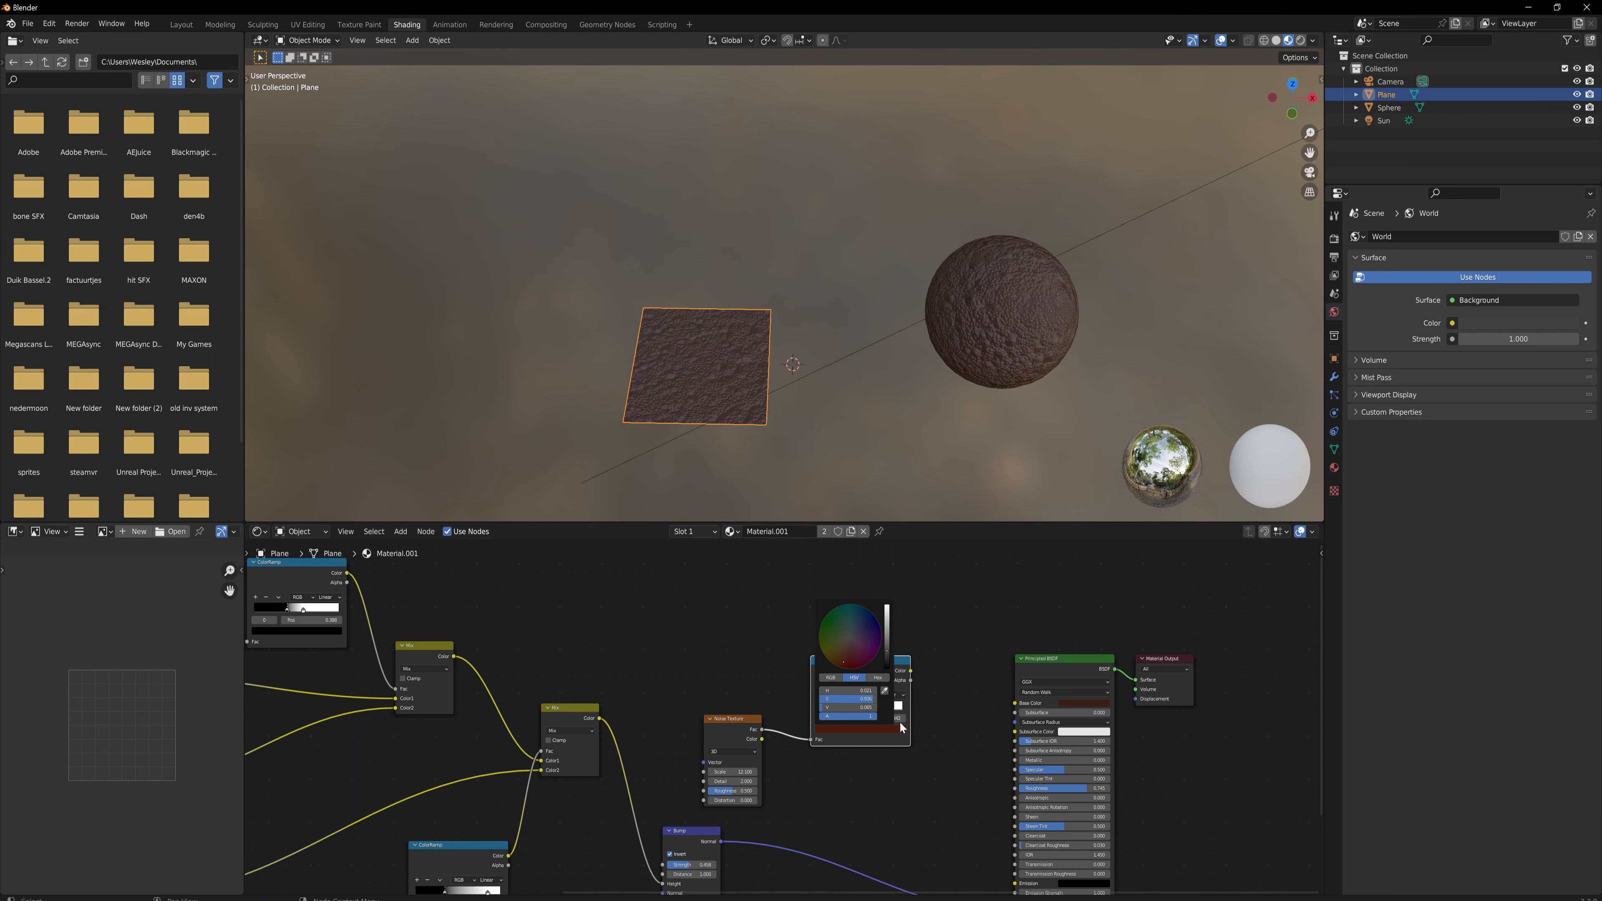
pyautogui.click(890, 709)
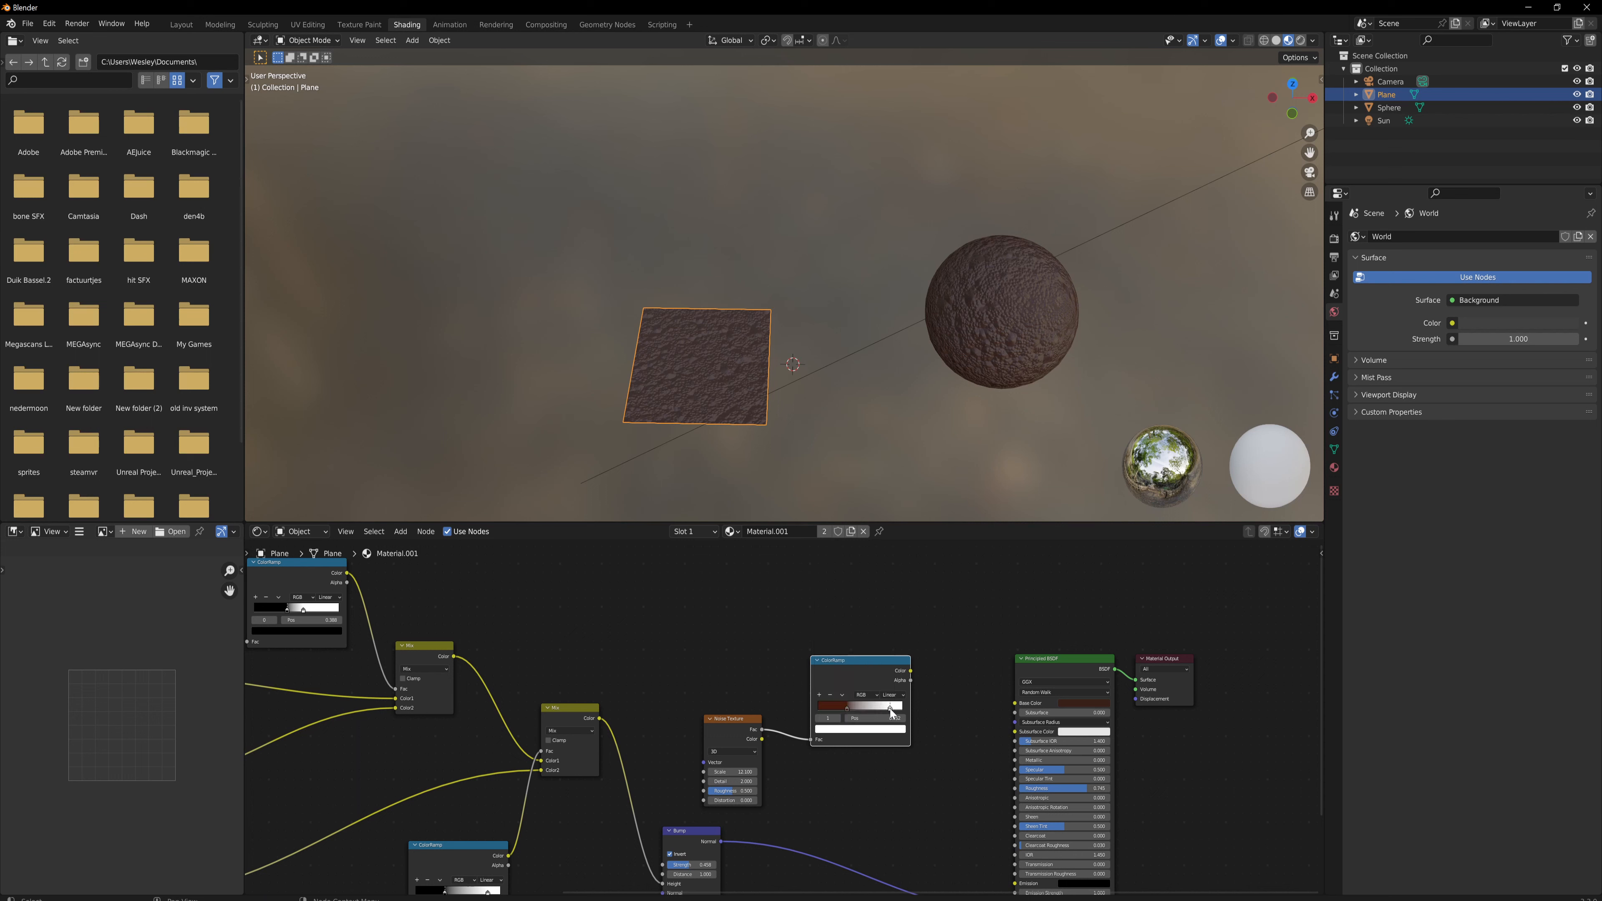
pyautogui.click(885, 729)
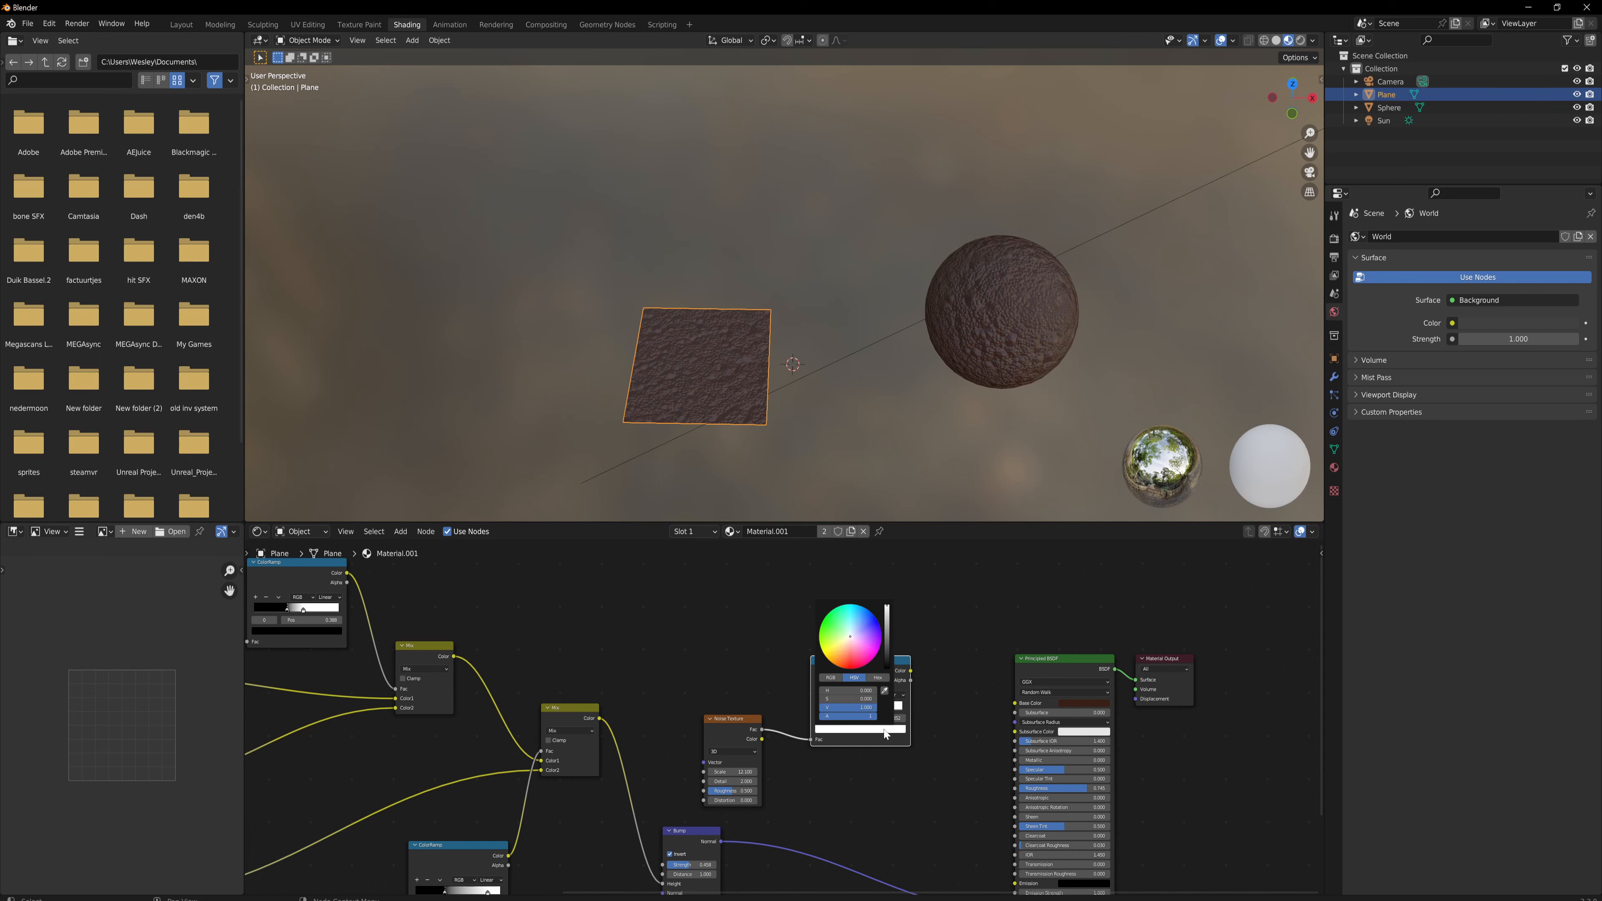
pyautogui.click(846, 657)
pyautogui.click(887, 638)
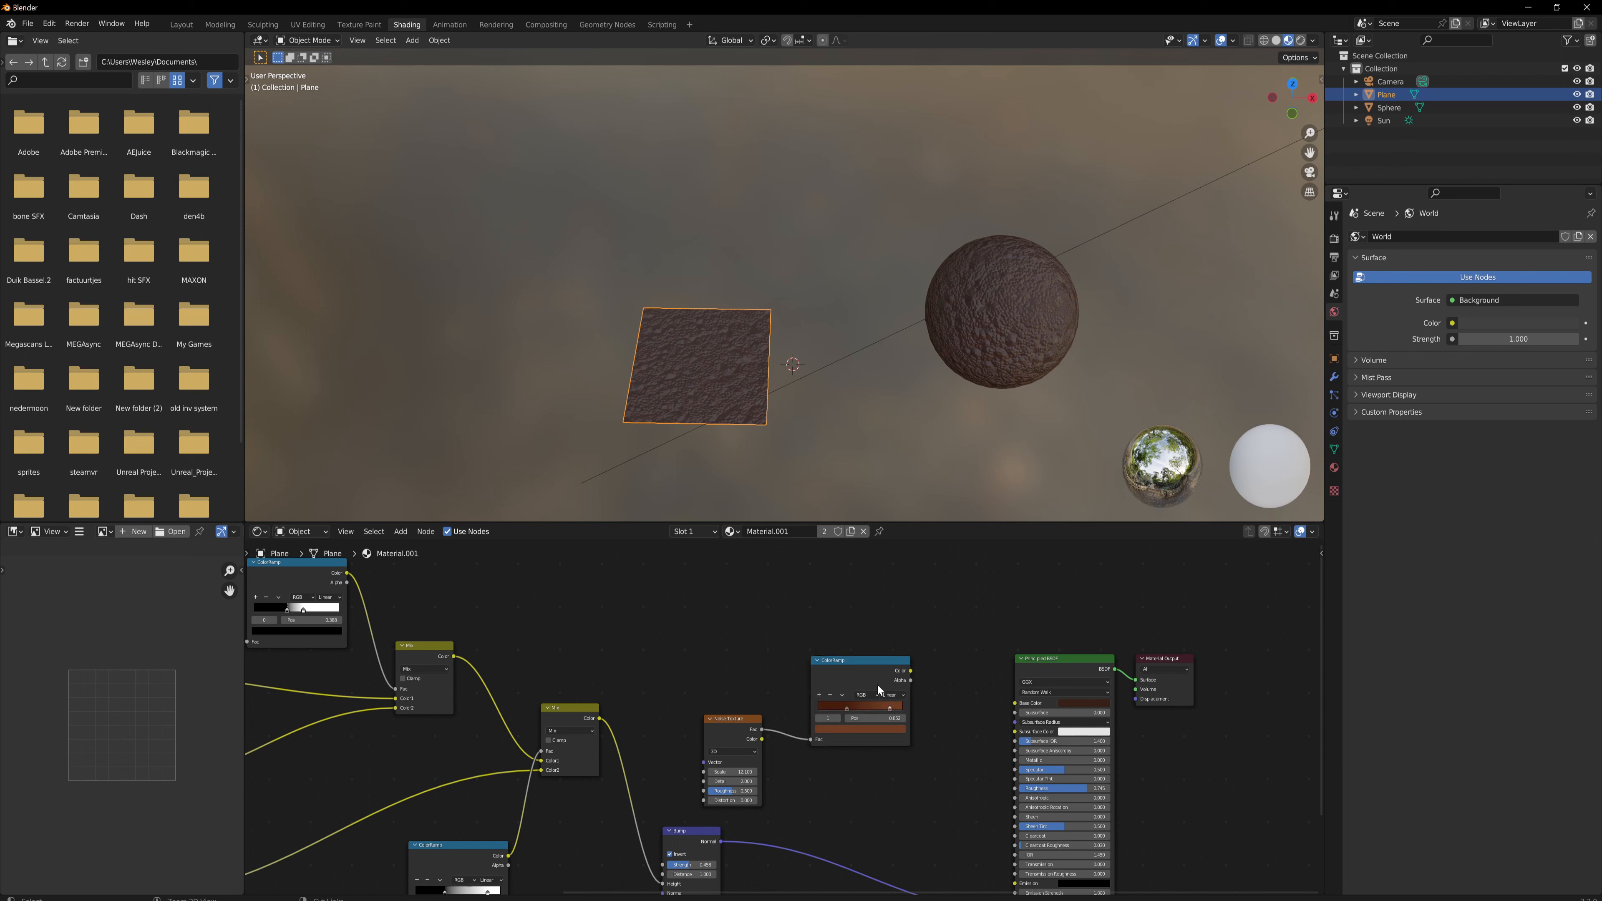
# Step: Preview the brown ColorRamp, lower its Noise Texture's Scale and raise the Detail for larger, finer-edged patches, and shift the noise node slightly
pyautogui.keyDown('ctrl'); pyautogui.keyDown('shift'); pyautogui.click(865, 663); pyautogui.keyUp('shift'); pyautogui.keyUp('ctrl')
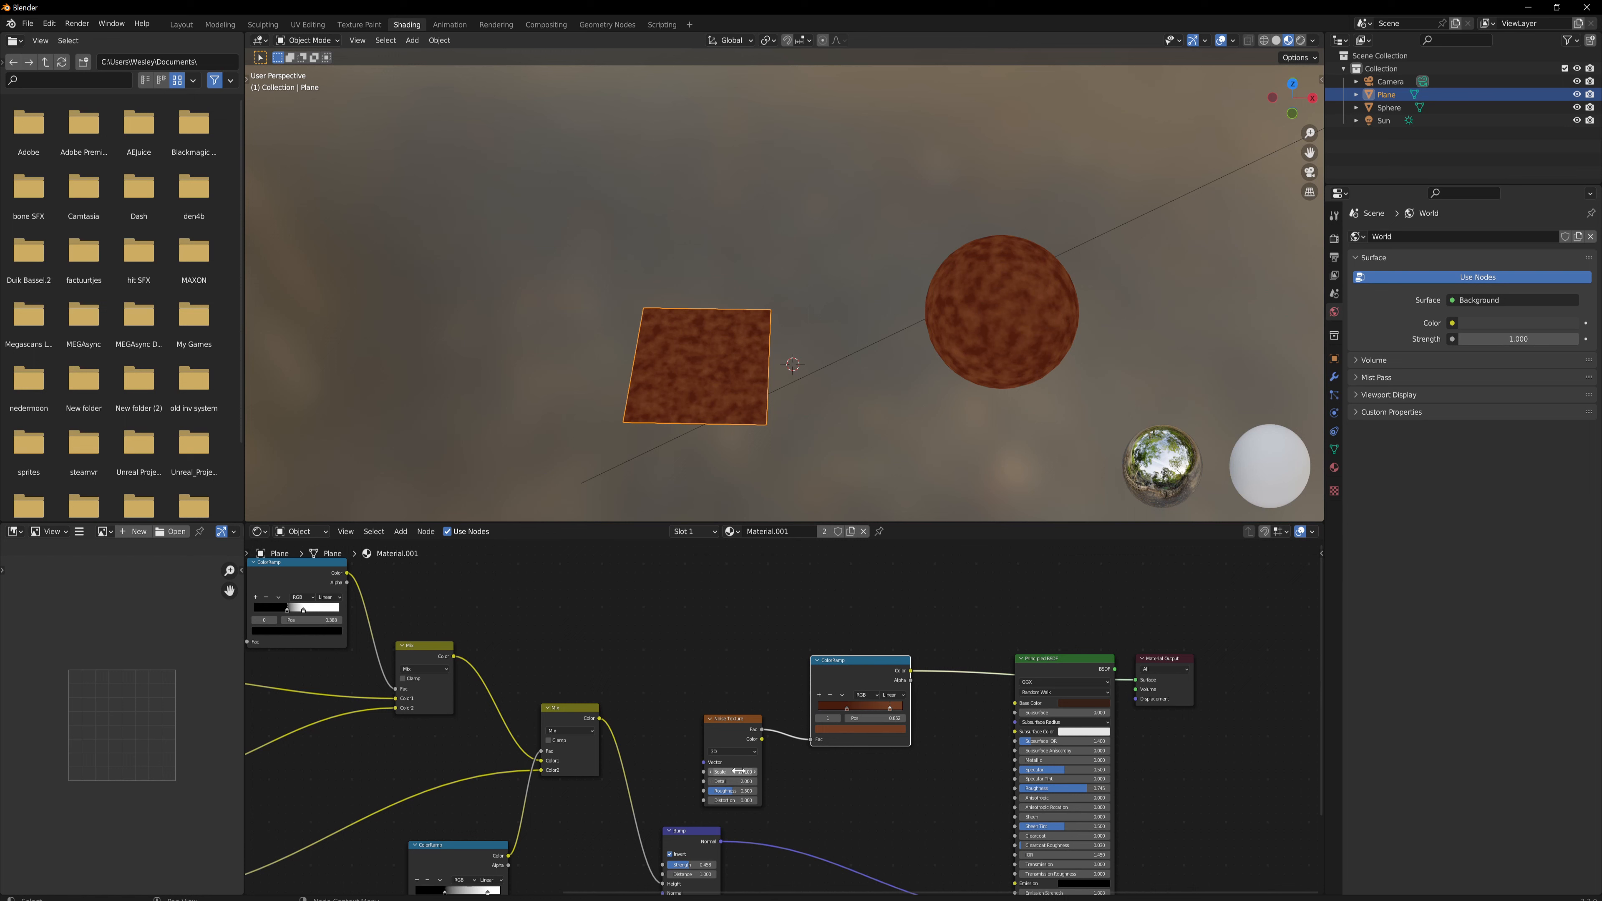
pyautogui.moveTo(738, 771)
pyautogui.mouseDown()
pyautogui.moveTo(697, 771)
pyautogui.moveTo(750, 782)
pyautogui.mouseUp()
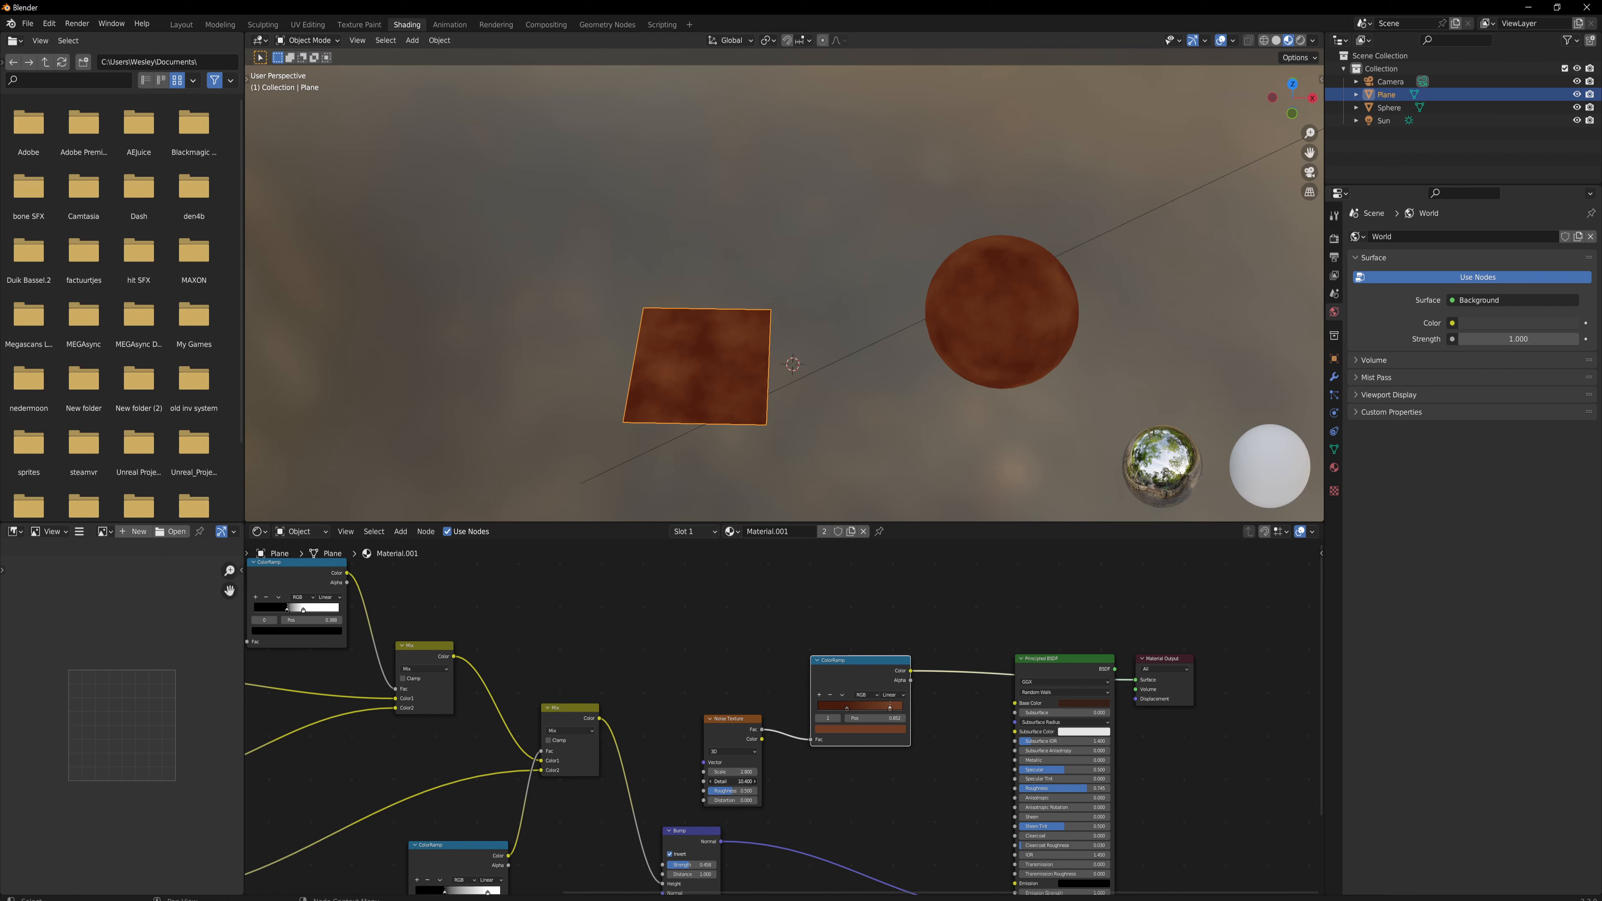
pyautogui.moveTo(736, 720); pyautogui.dragTo(724, 716)
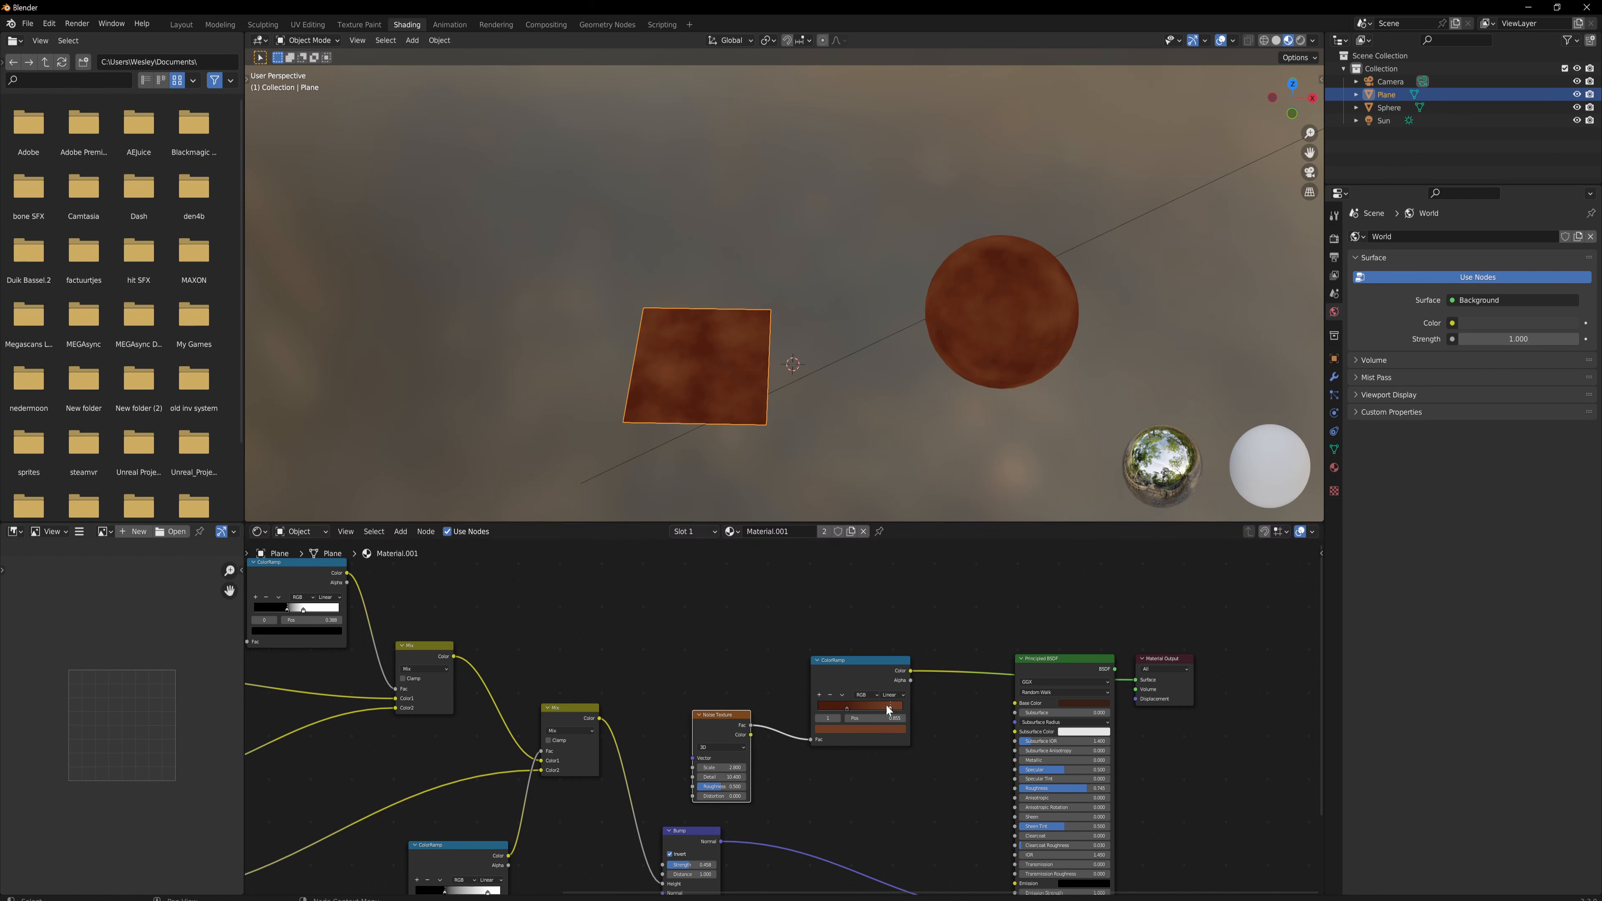
# Step: Move the lighter stop of the brown ColorRamp closer to the dark one and connect the ramp's Color to the Principled BSDF's Base Color
pyautogui.moveTo(846, 708); pyautogui.dragTo(875, 710)
pyautogui.moveTo(800, 343)
pyautogui.mouseDown(button='middle')
pyautogui.moveTo(794, 385)
pyautogui.moveTo(840, 340)
pyautogui.moveTo(815, 347)
pyautogui.mouseUp(button='middle')
pyautogui.moveTo(910, 670); pyautogui.dragTo(1015, 703)
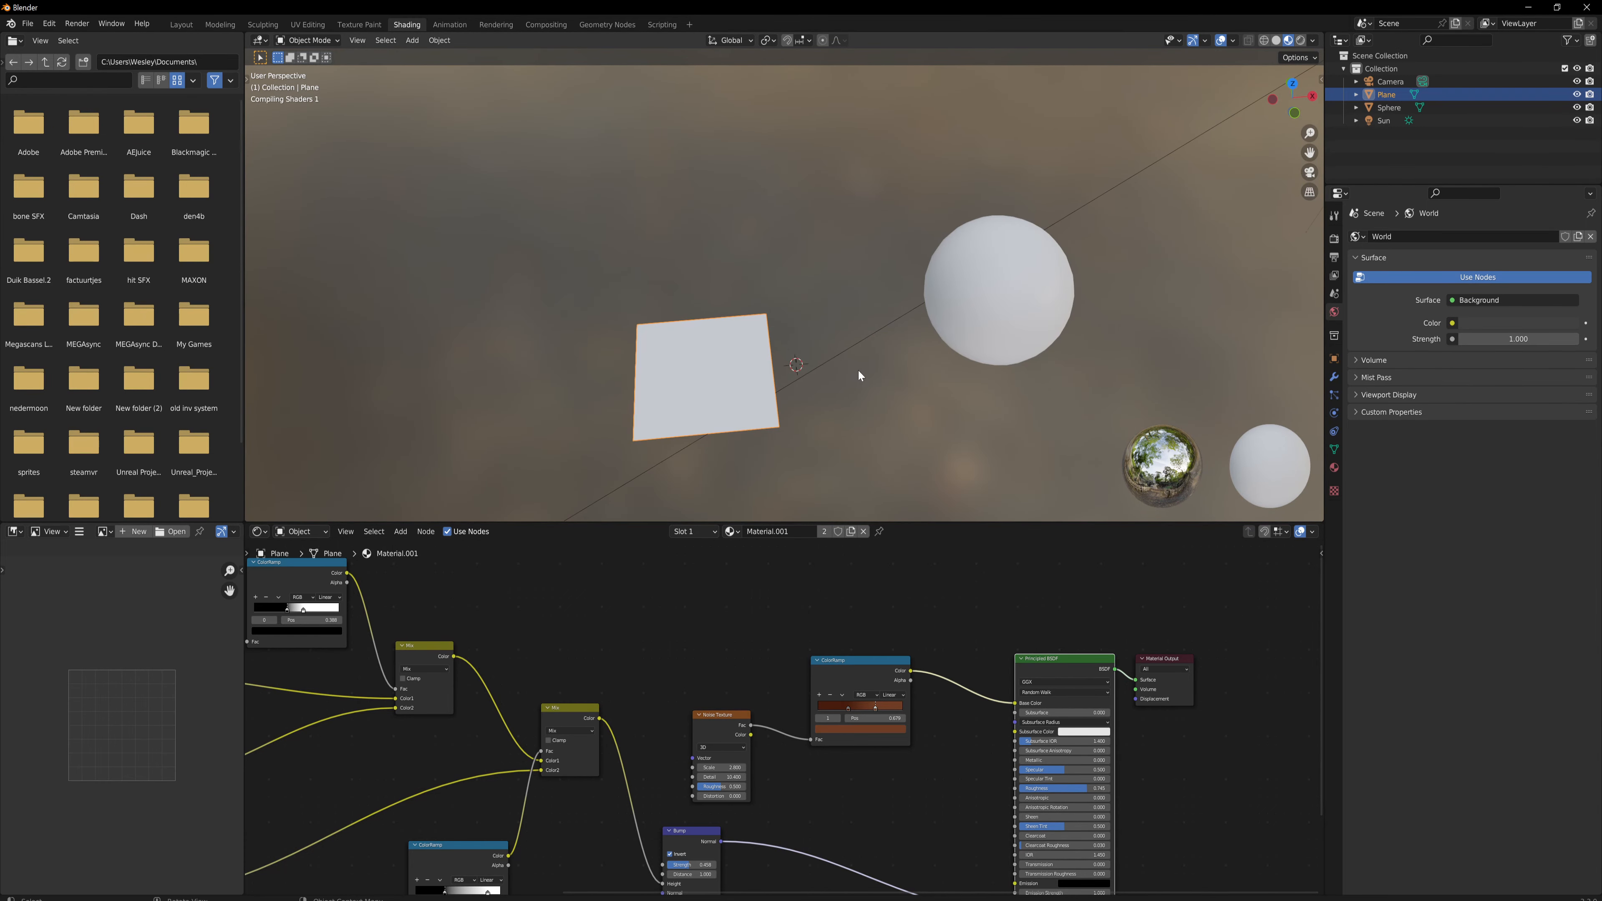
# Step: Darken the first stop of the brown ColorRamp that feeds the Base Color
pyautogui.moveTo(858, 375); pyautogui.dragTo(890, 406, button='middle')
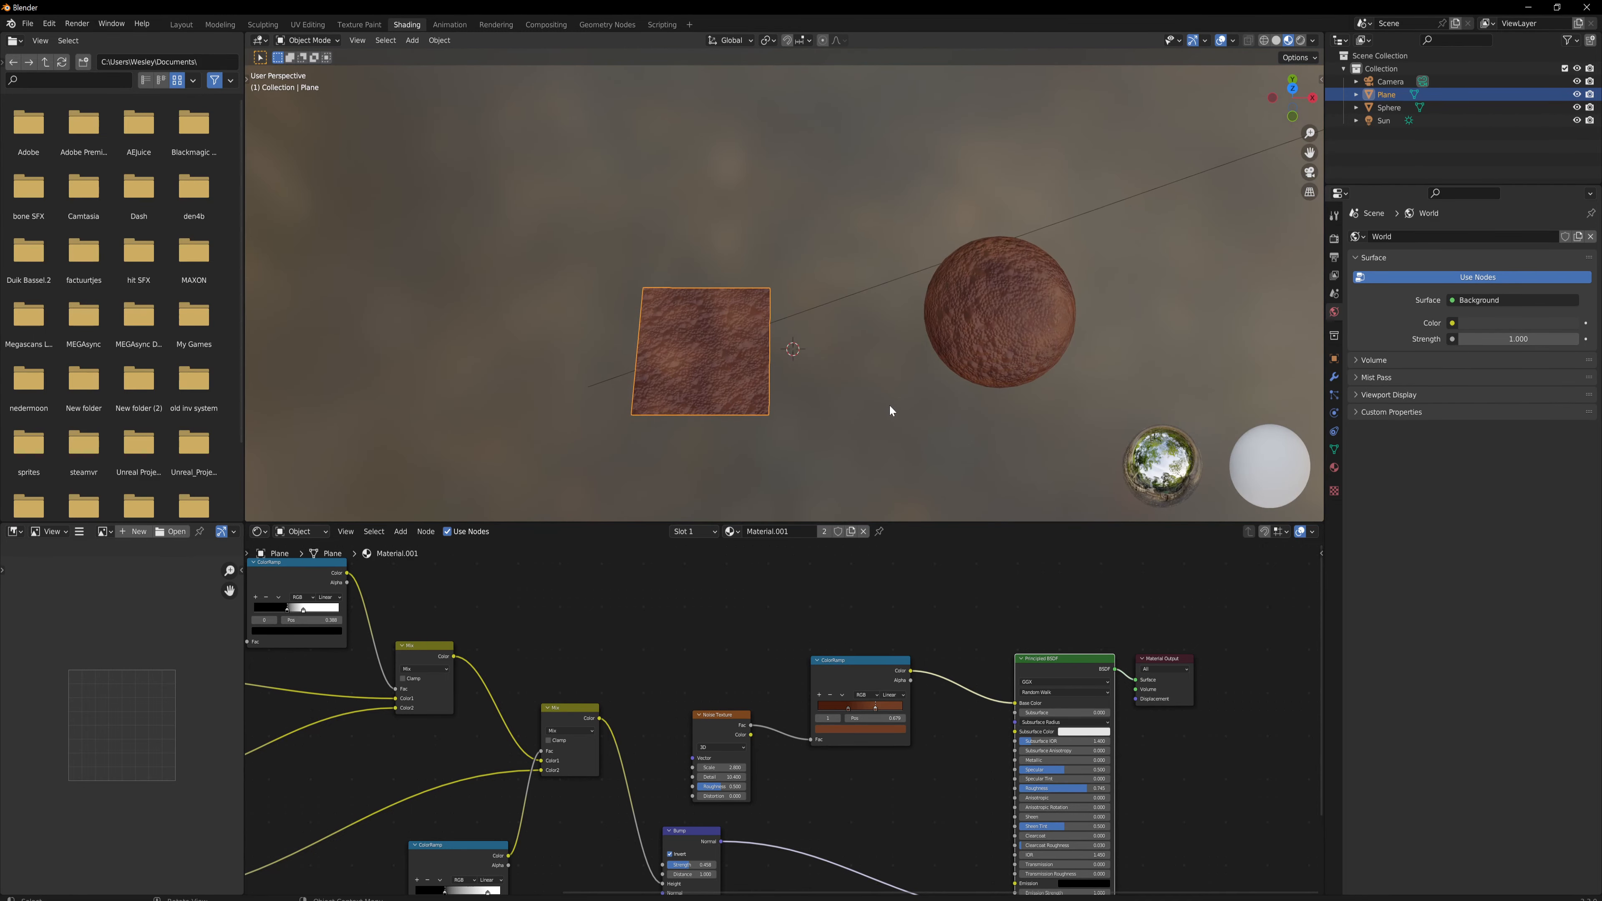
pyautogui.click(848, 709)
pyautogui.click(852, 730)
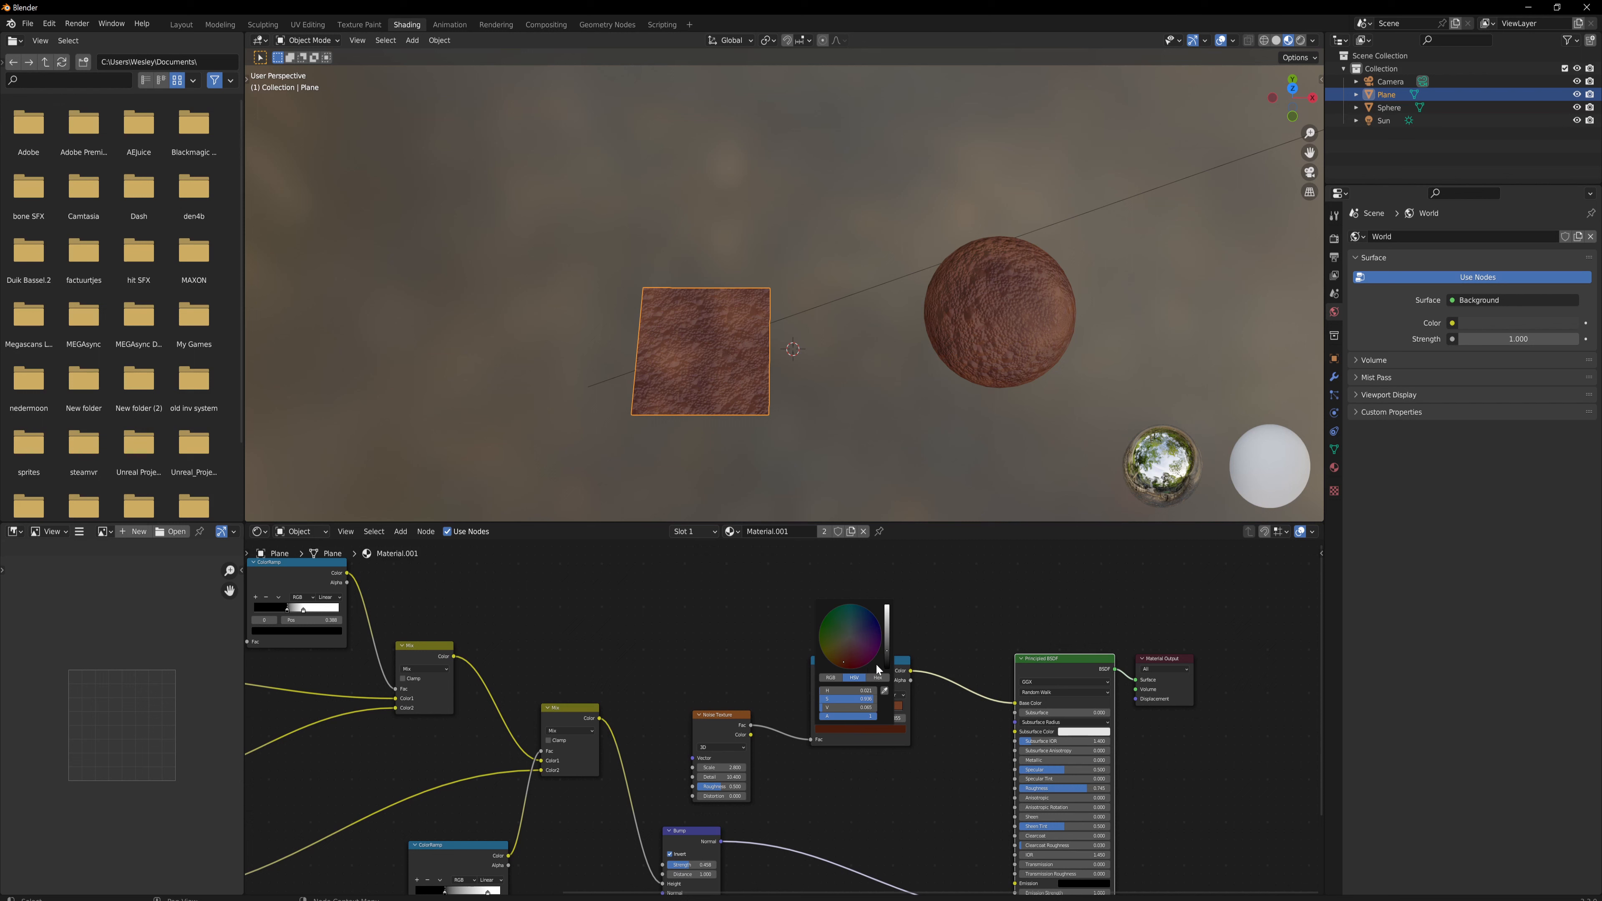
pyautogui.click(887, 654)
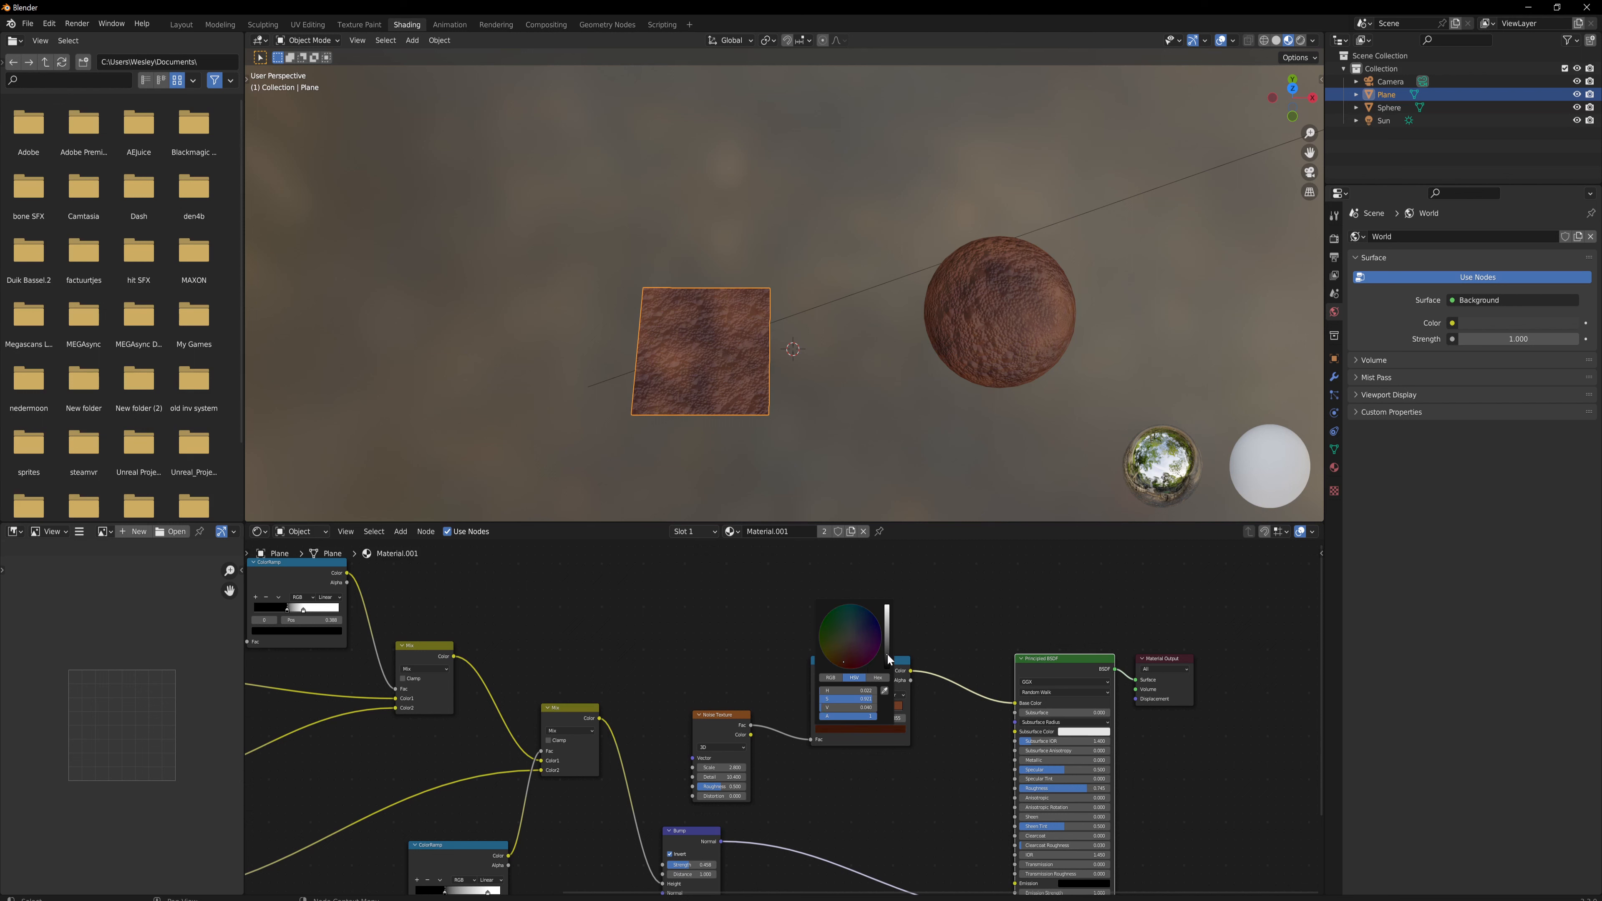
pyautogui.click(926, 757)
# Step: Darken the lighter orange-brown stop of the same ColorRamp to a deep brown
pyautogui.click(876, 709)
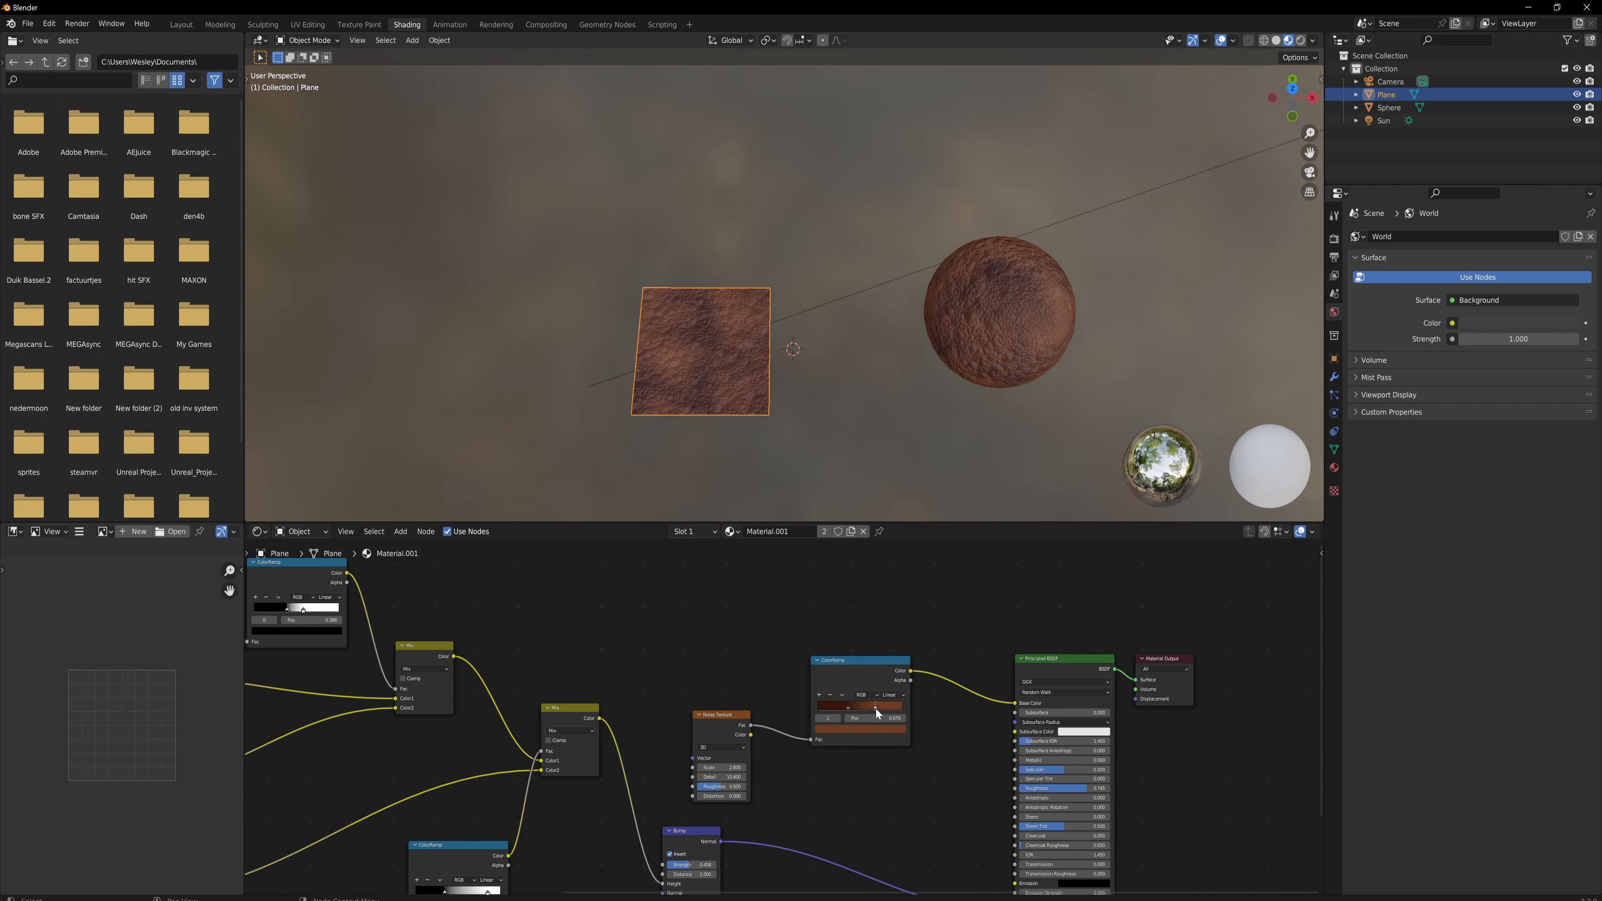
pyautogui.click(880, 730)
pyautogui.click(887, 649)
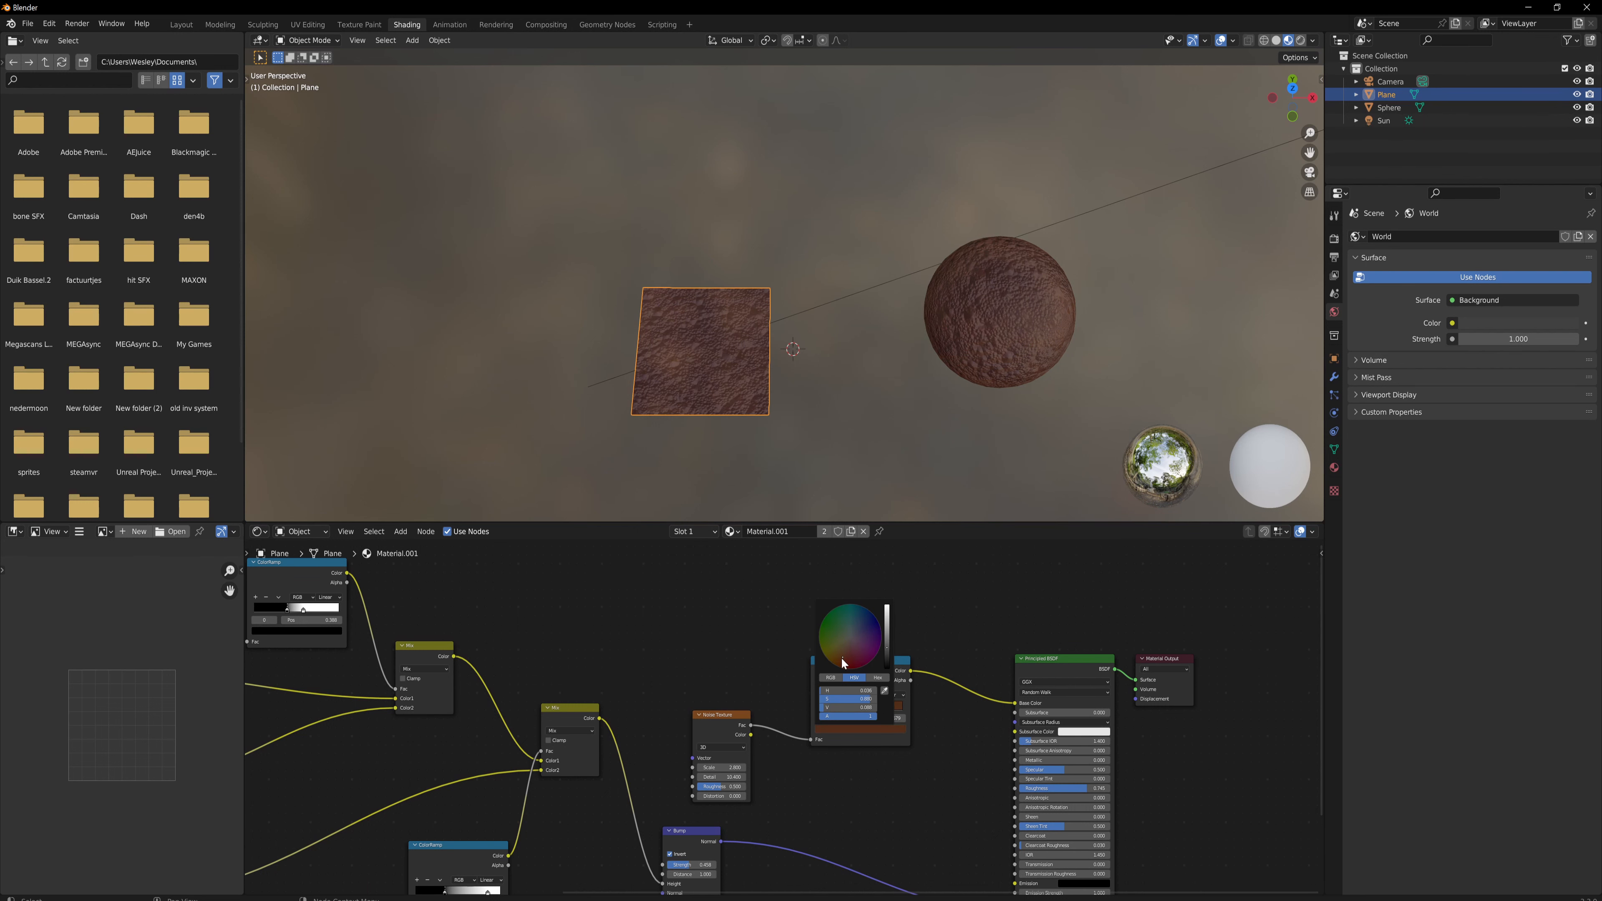
pyautogui.moveTo(925, 490); pyautogui.dragTo(934, 459, button='middle')
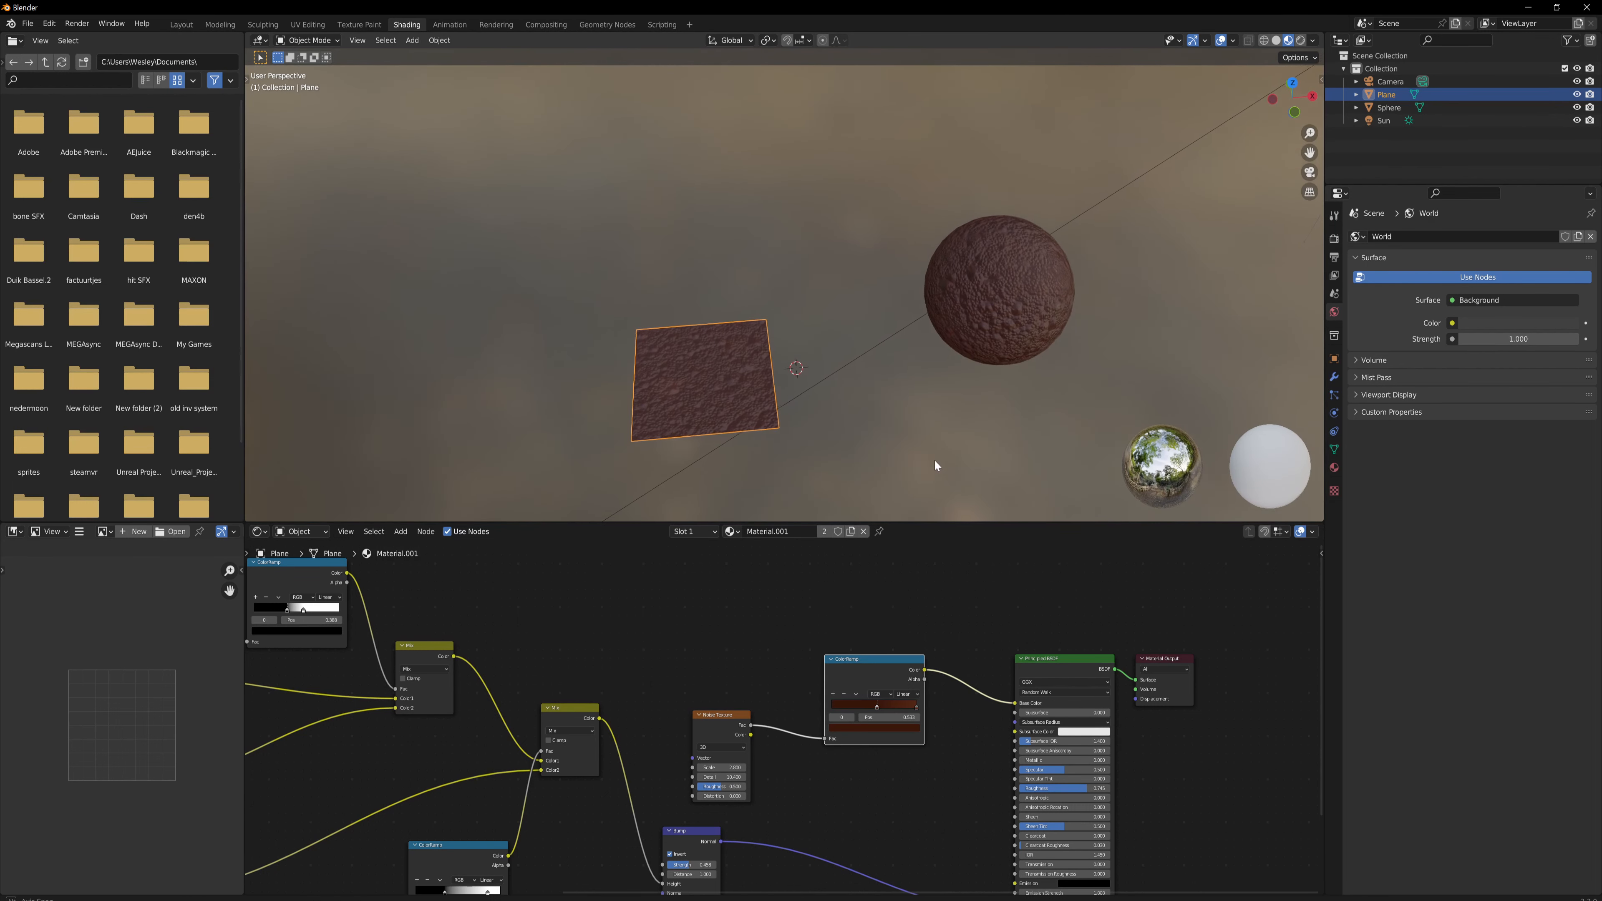
pyautogui.scroll(-3, 1268, 137)
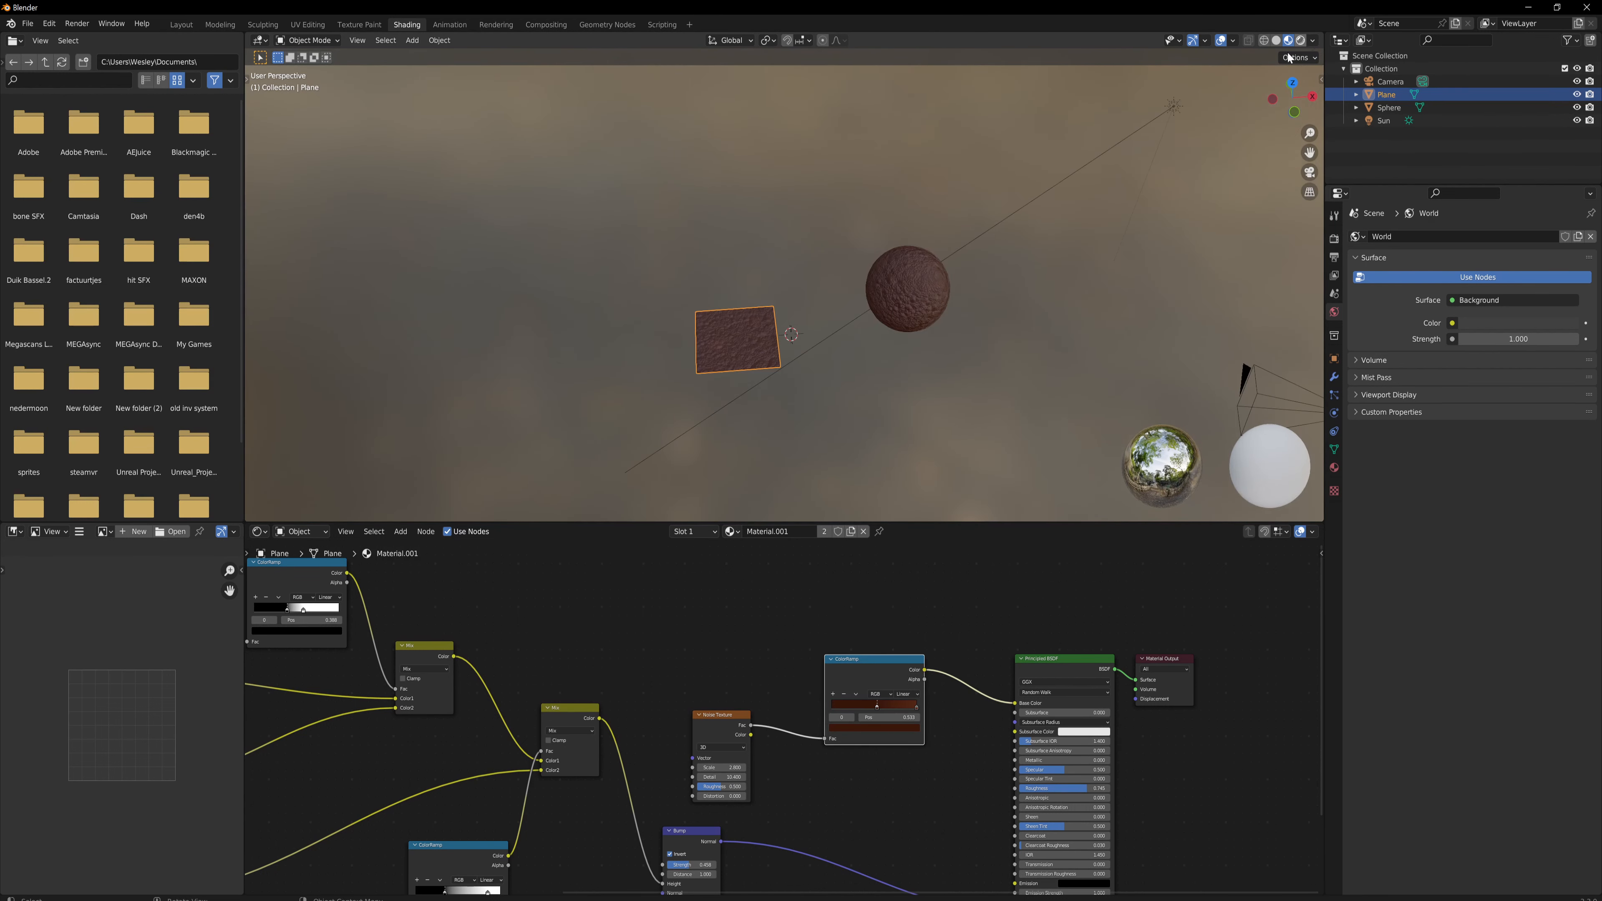
# Step: Set the render engine to Cycles with GPU Compute as the device and the Experimental feature set
pyautogui.click(1334, 239)
pyautogui.click(1460, 237)
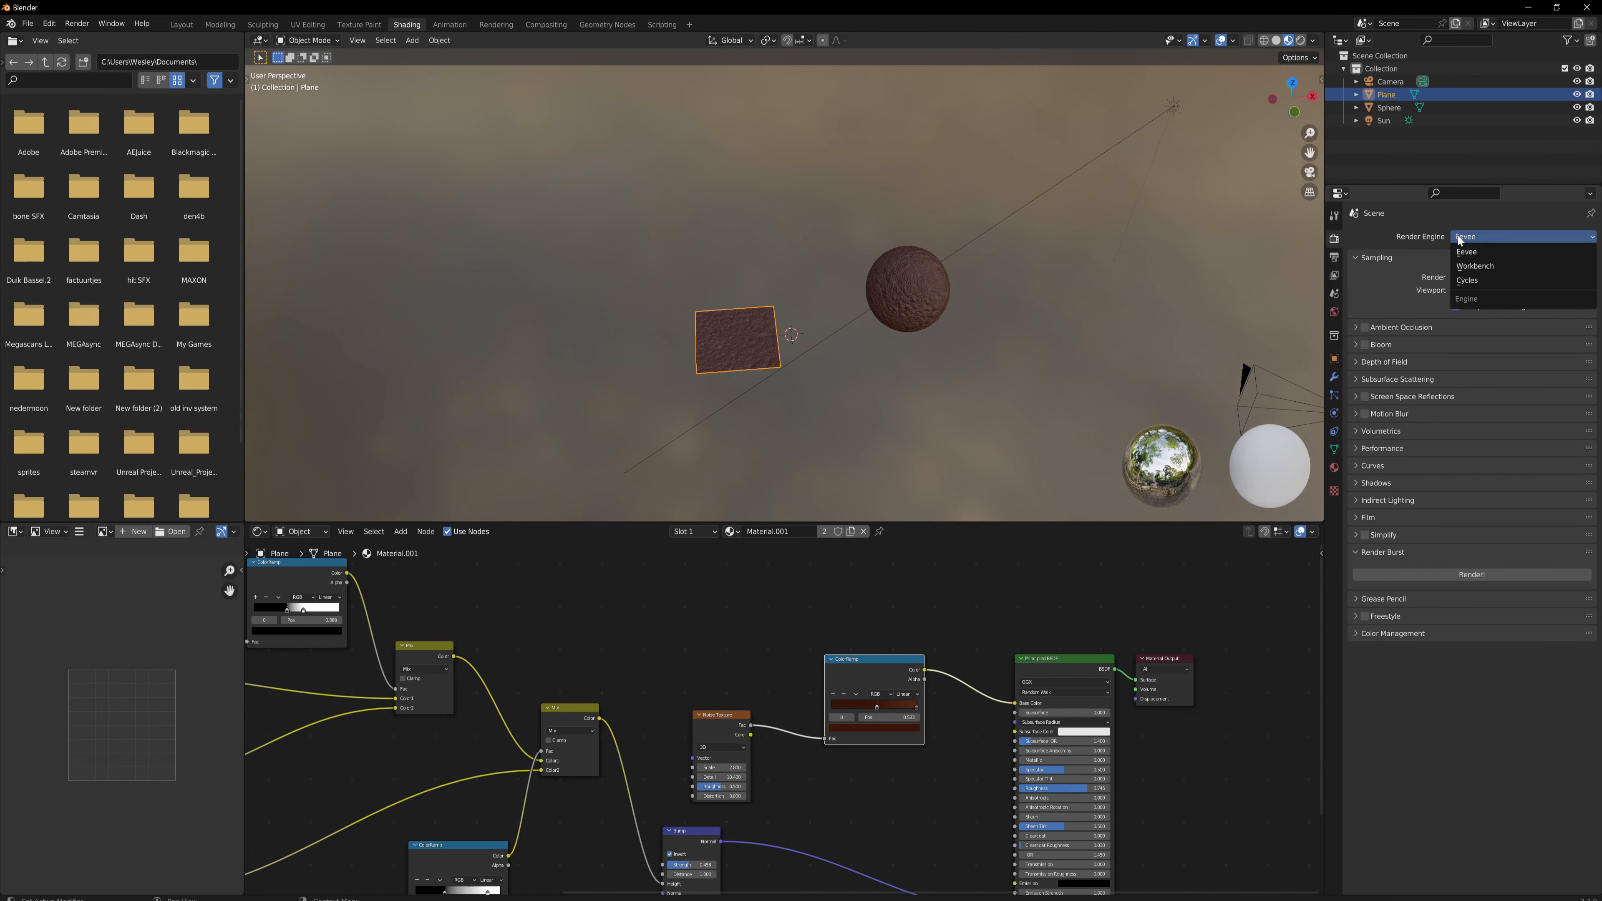
pyautogui.click(1466, 280)
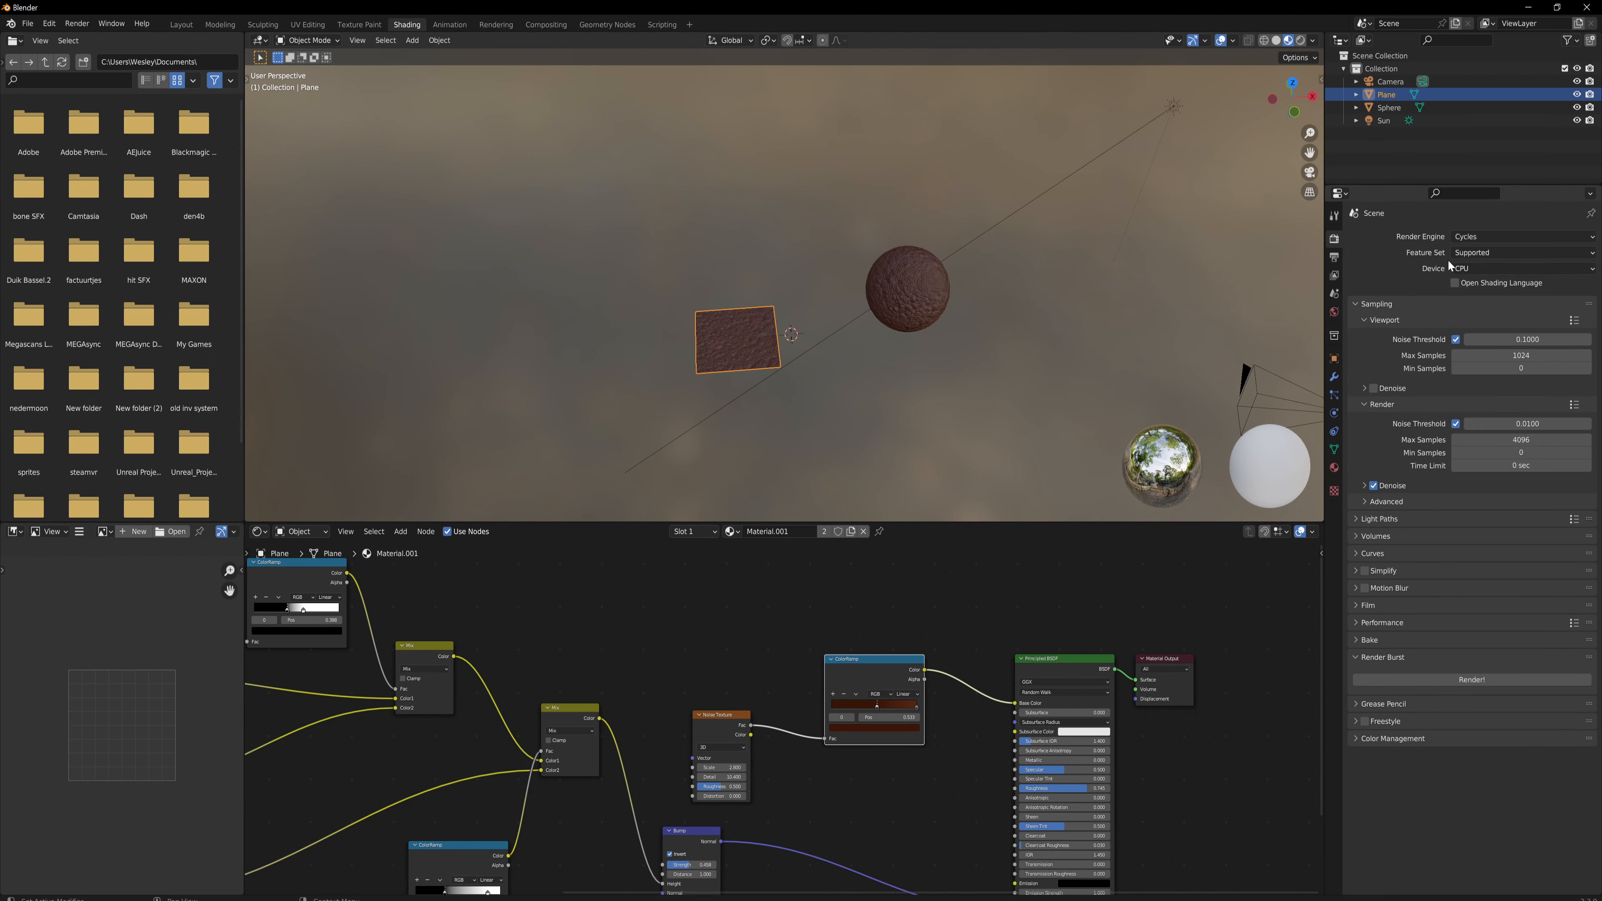
pyautogui.click(1467, 268)
pyautogui.click(1489, 298)
pyautogui.click(1490, 252)
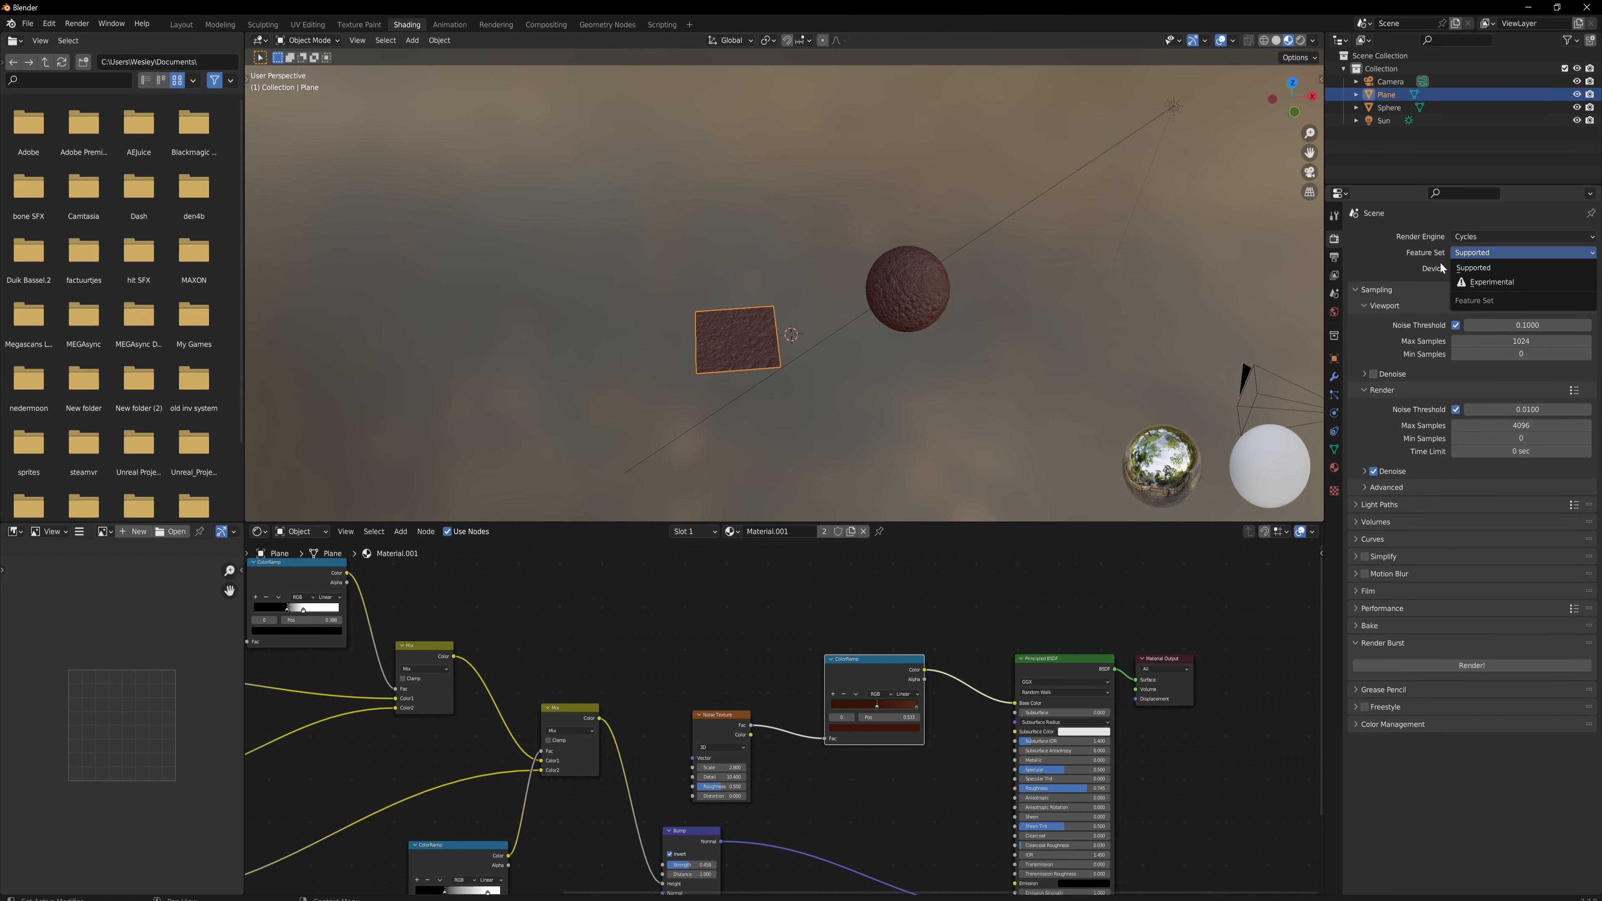
pyautogui.click(1483, 282)
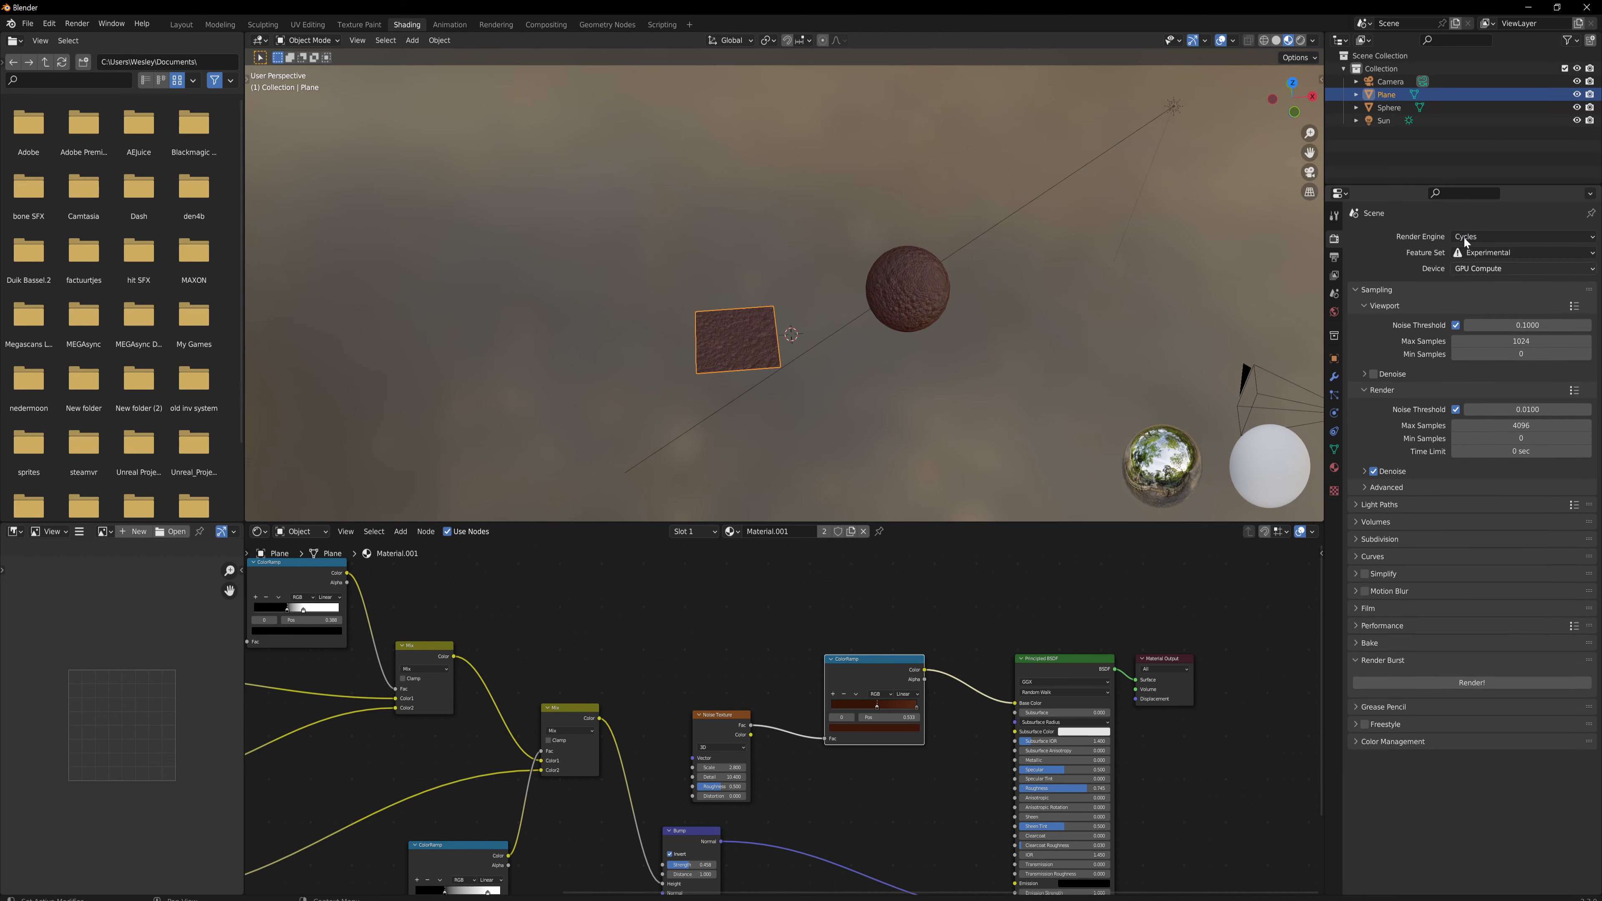
# Step: Give the sphere and the plane a Subdivision Surface modifier set to Simple with Adaptive Subdivision enabled
pyautogui.click(1333, 376)
pyautogui.click(939, 296)
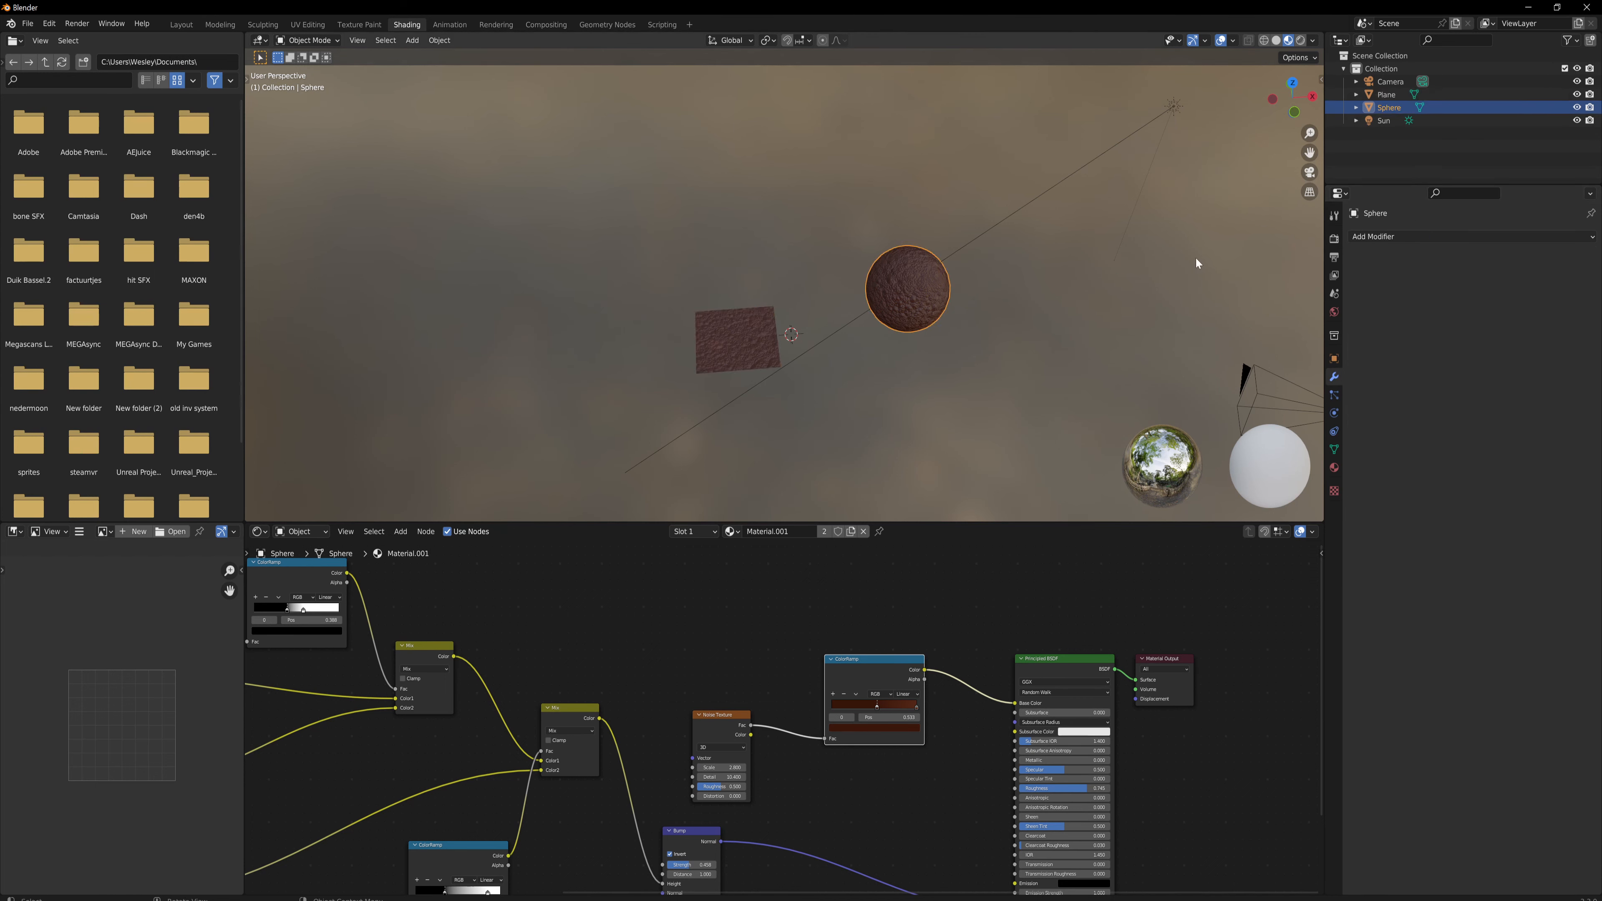
pyautogui.click(1448, 238)
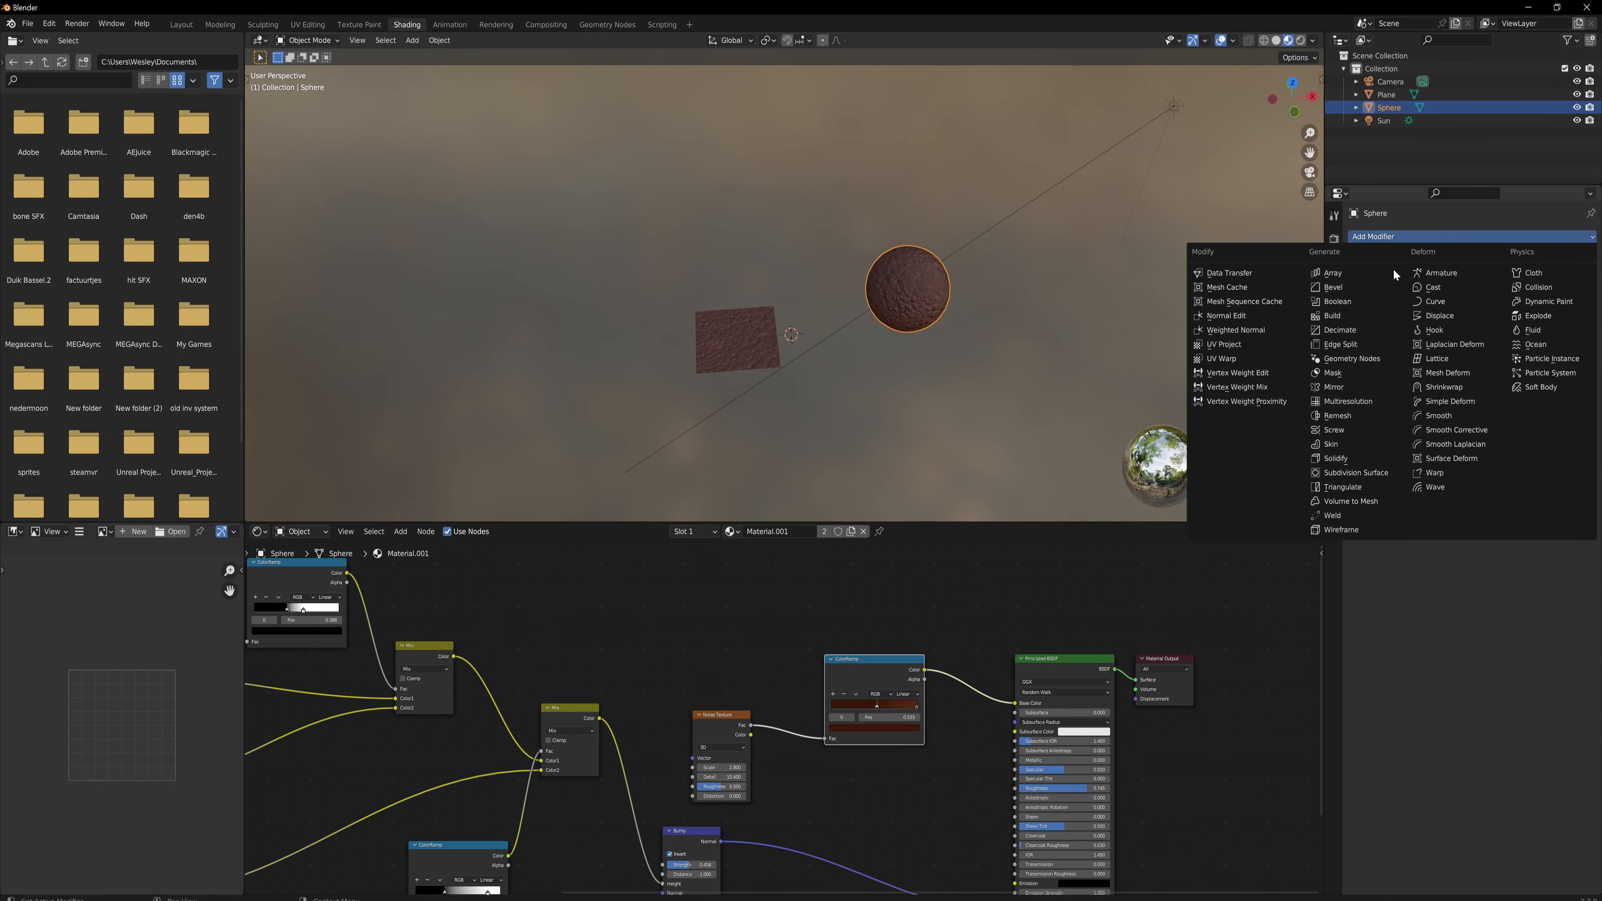
pyautogui.click(1362, 472)
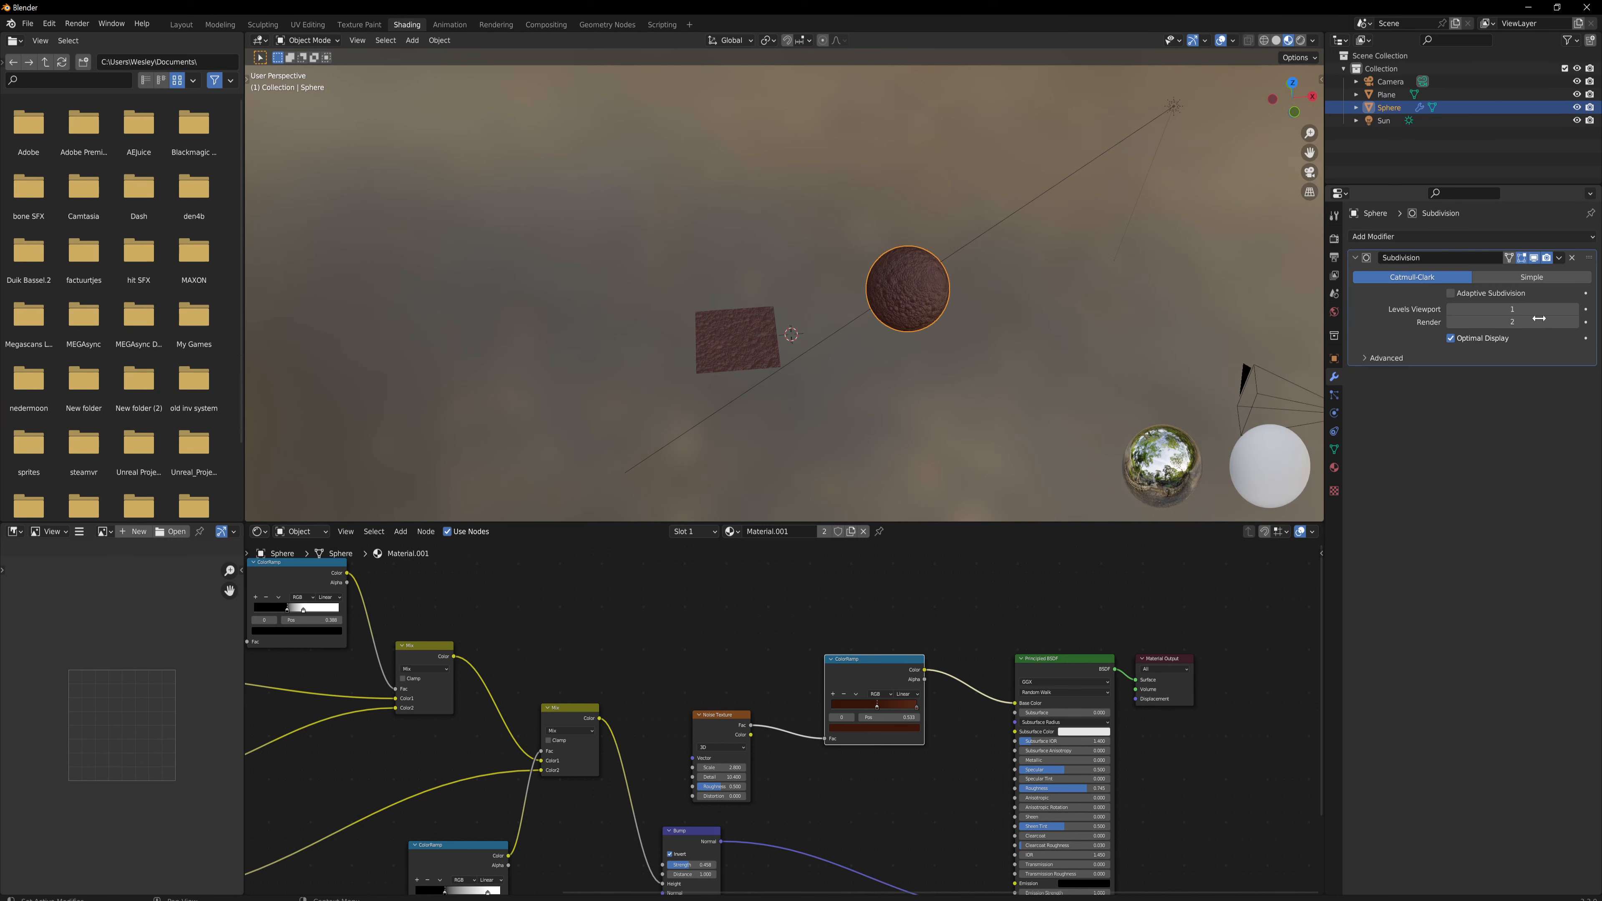
pyautogui.click(1519, 278)
pyautogui.click(1476, 293)
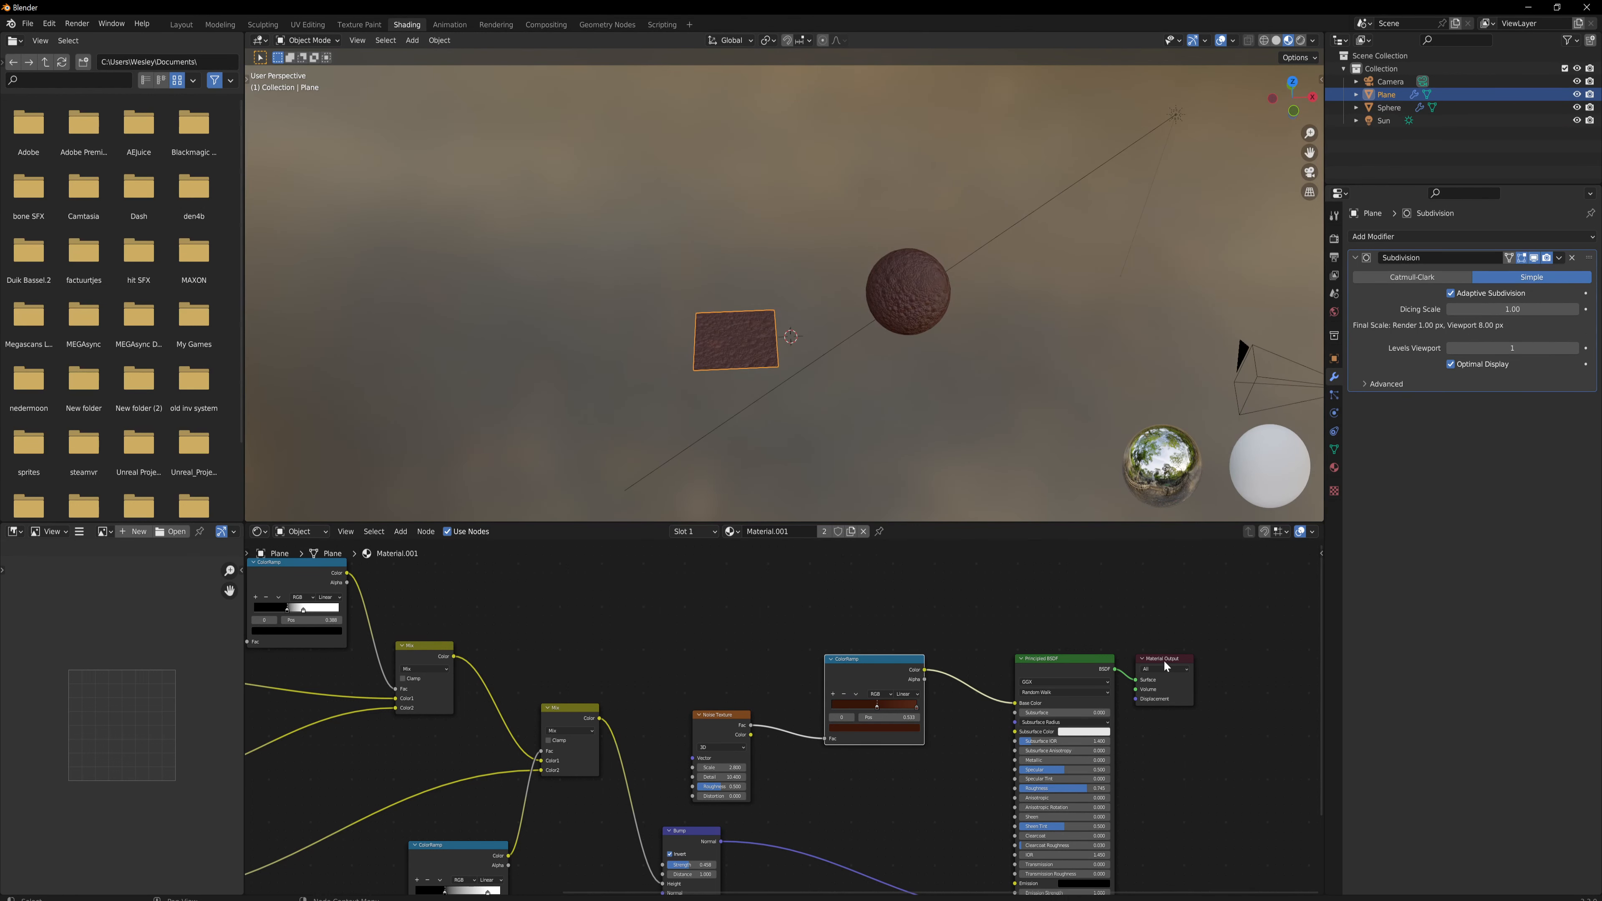
# Step: Add a Displacement node fed by the final Mix node's Color into Height and connect it to the Material Output's Displacement
pyautogui.moveTo(1164, 660); pyautogui.dragTo(1191, 594)
pyautogui.moveTo(884, 657); pyautogui.dragTo(951, 617, button='middle')
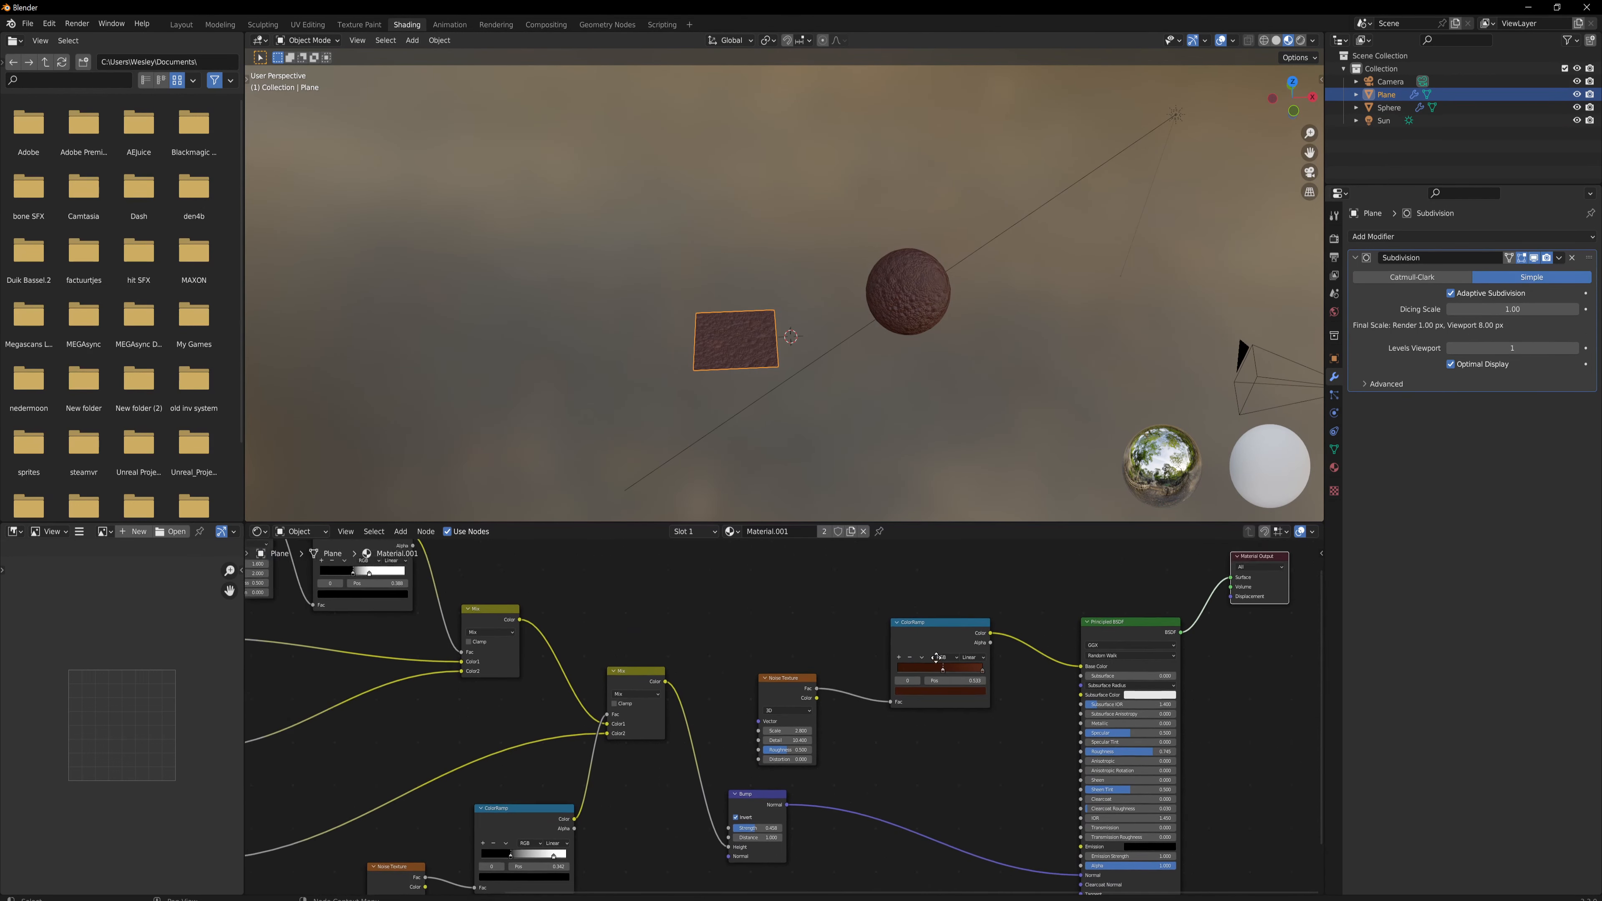
pyautogui.scroll(-2, 690, 639)
pyautogui.moveTo(705, 622); pyautogui.dragTo(671, 676, button='middle')
pyautogui.moveTo(652, 750); pyautogui.dragTo(832, 649)
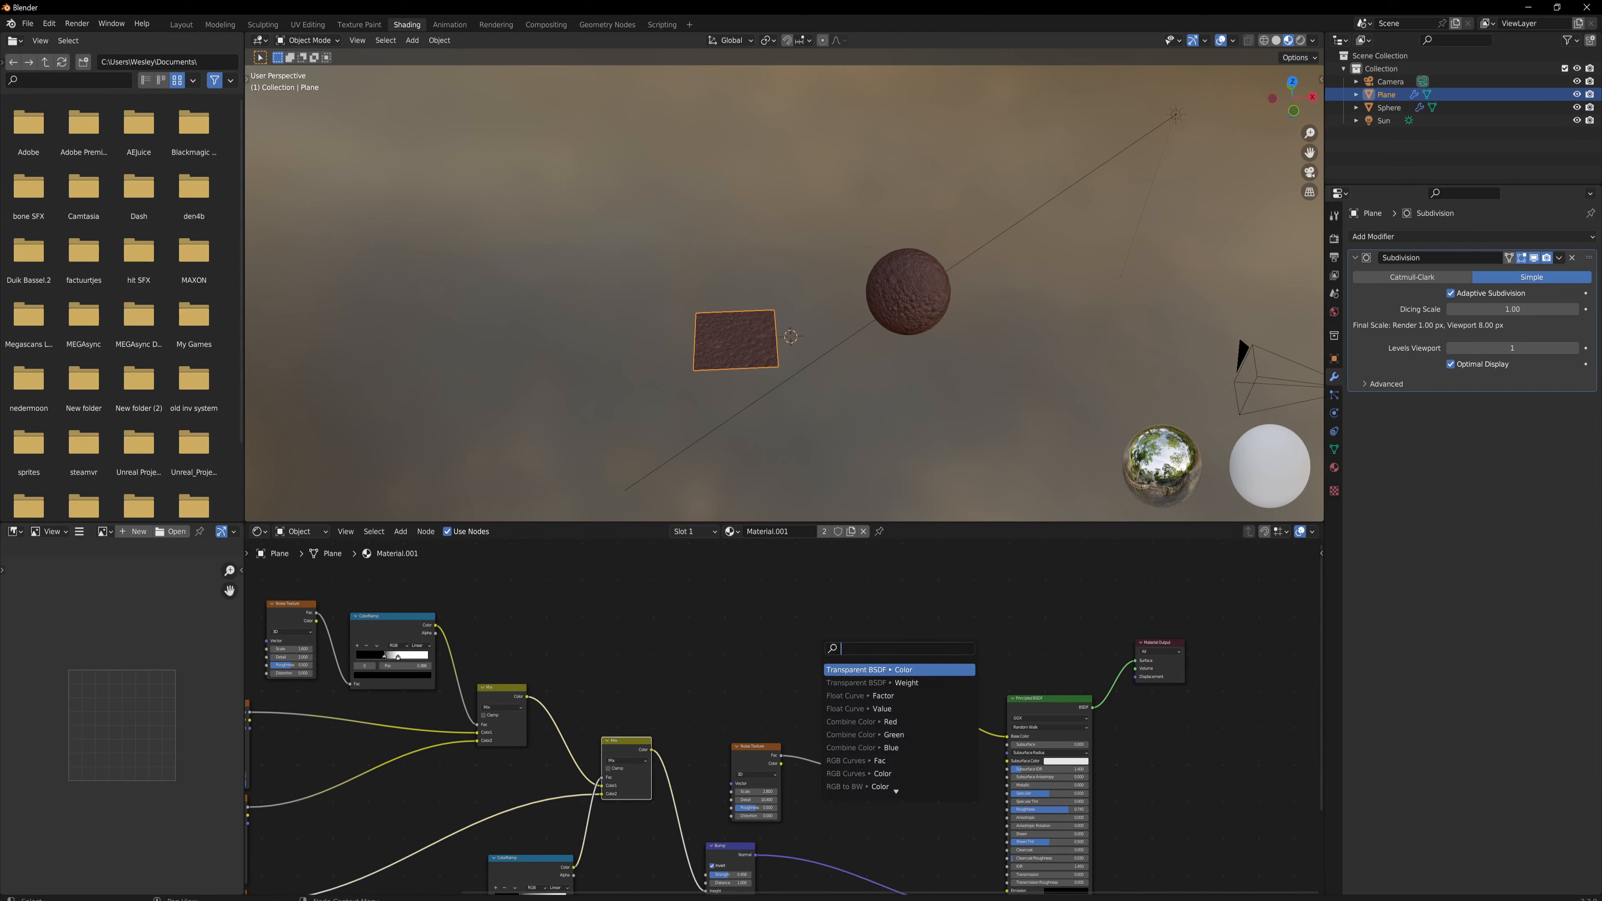
pyautogui.write('disp')
pyautogui.press('Return')
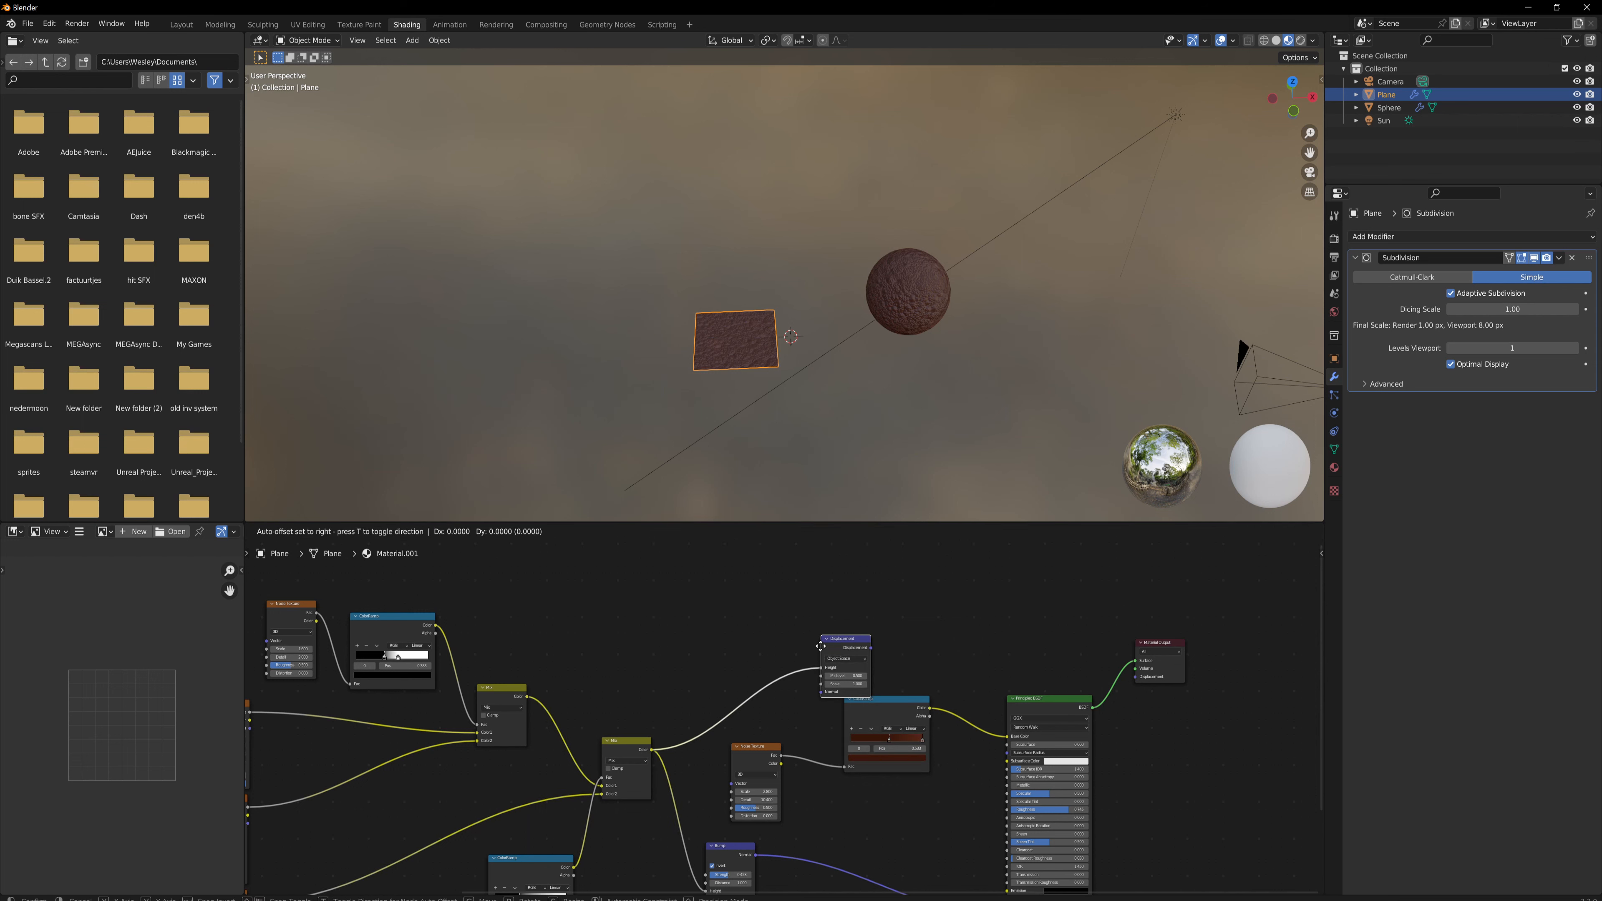
pyautogui.click(824, 599)
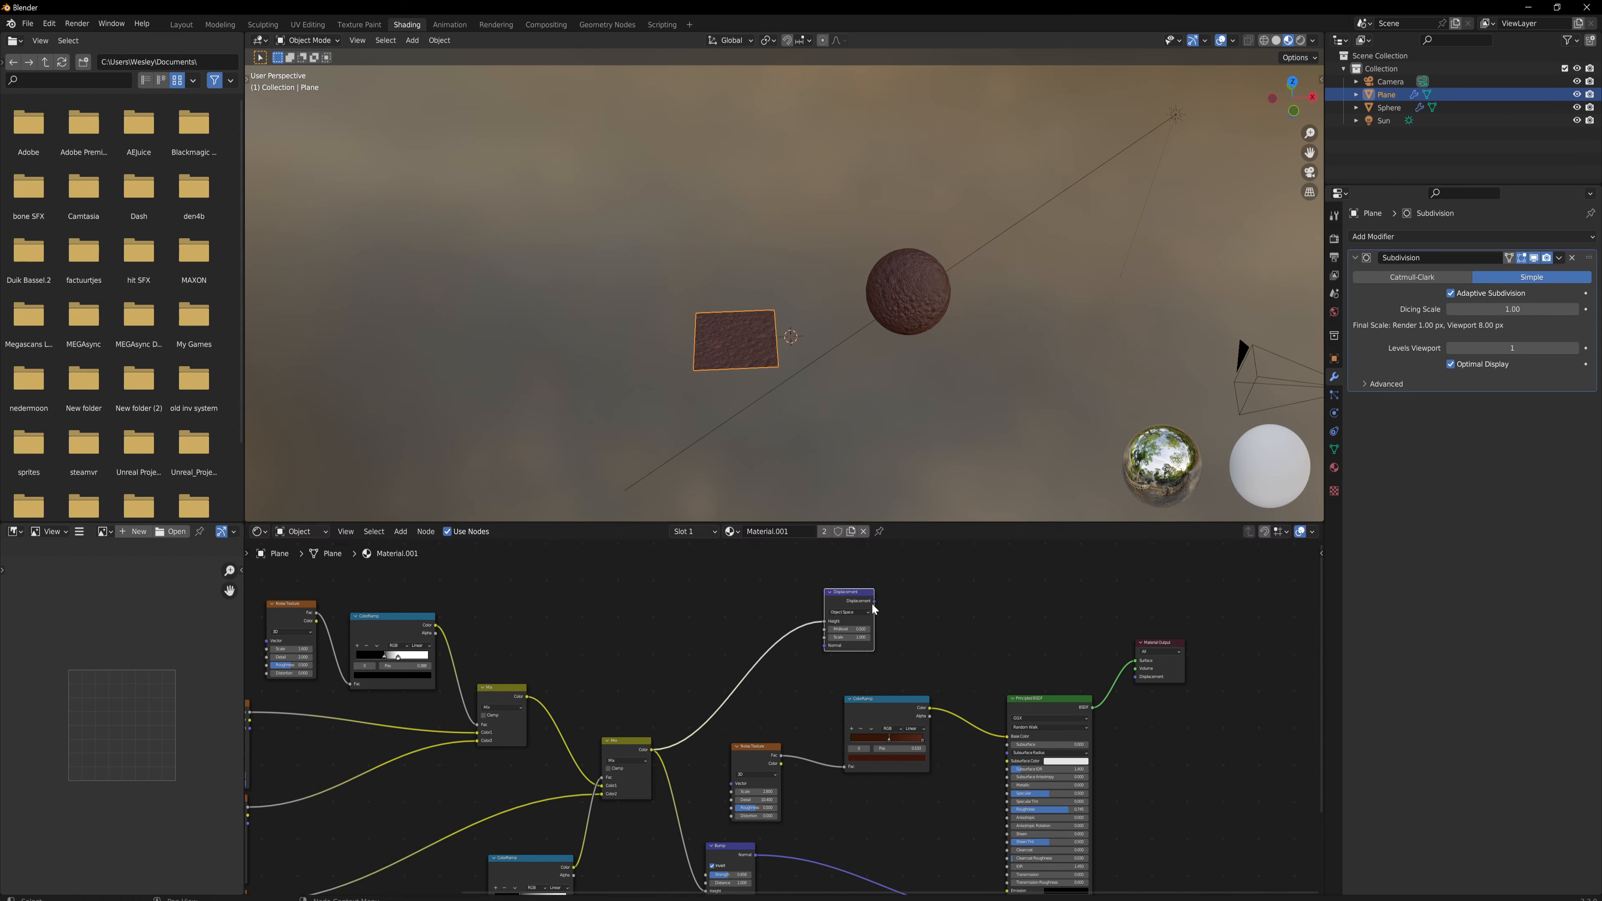
pyautogui.moveTo(873, 601); pyautogui.dragTo(1136, 676)
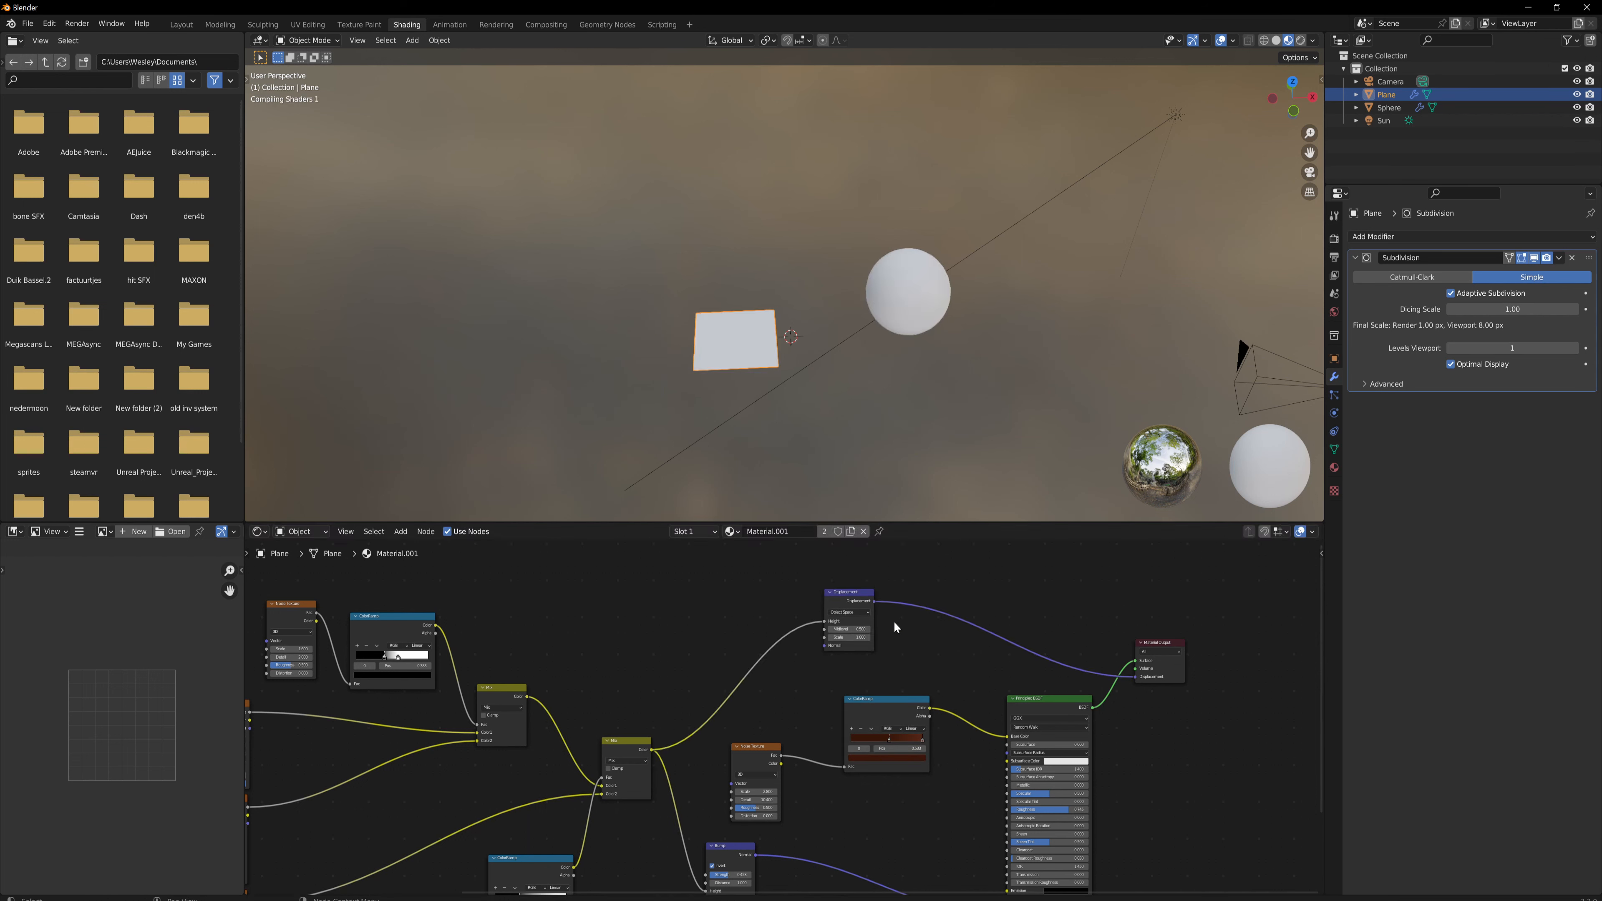
# Step: Show the viewport in rendered shading and insert an Invert node between the final Mix node's Color and the Displacement node's Height
pyautogui.click(1301, 44)
pyautogui.scroll(7, 1049, 385)
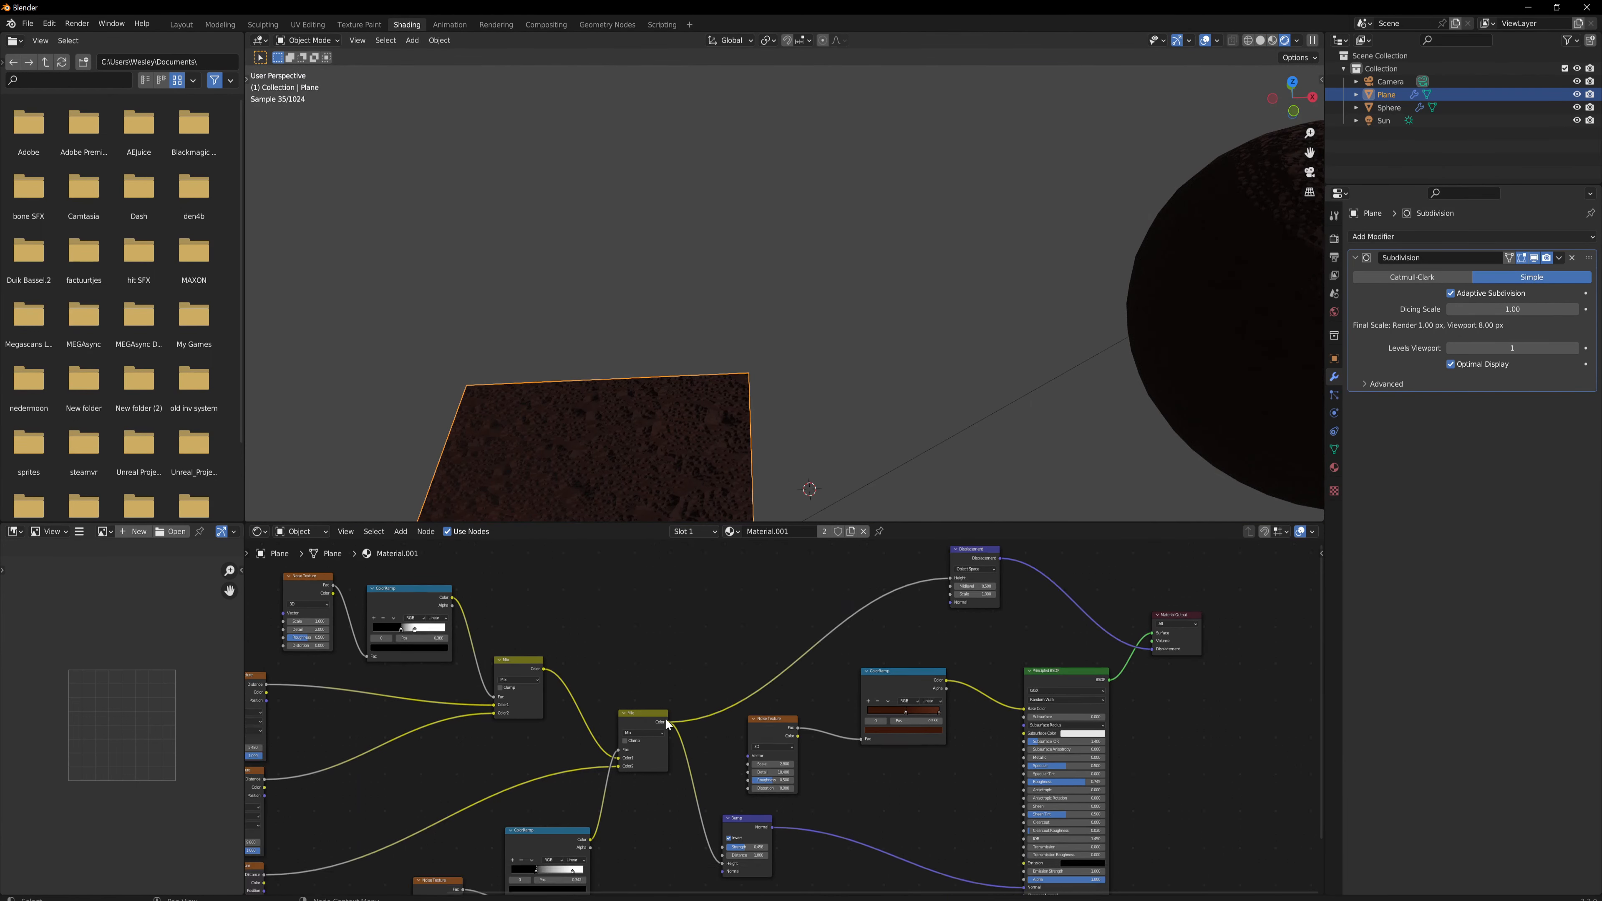
pyautogui.moveTo(667, 722); pyautogui.dragTo(731, 681)
pyautogui.write('inver')
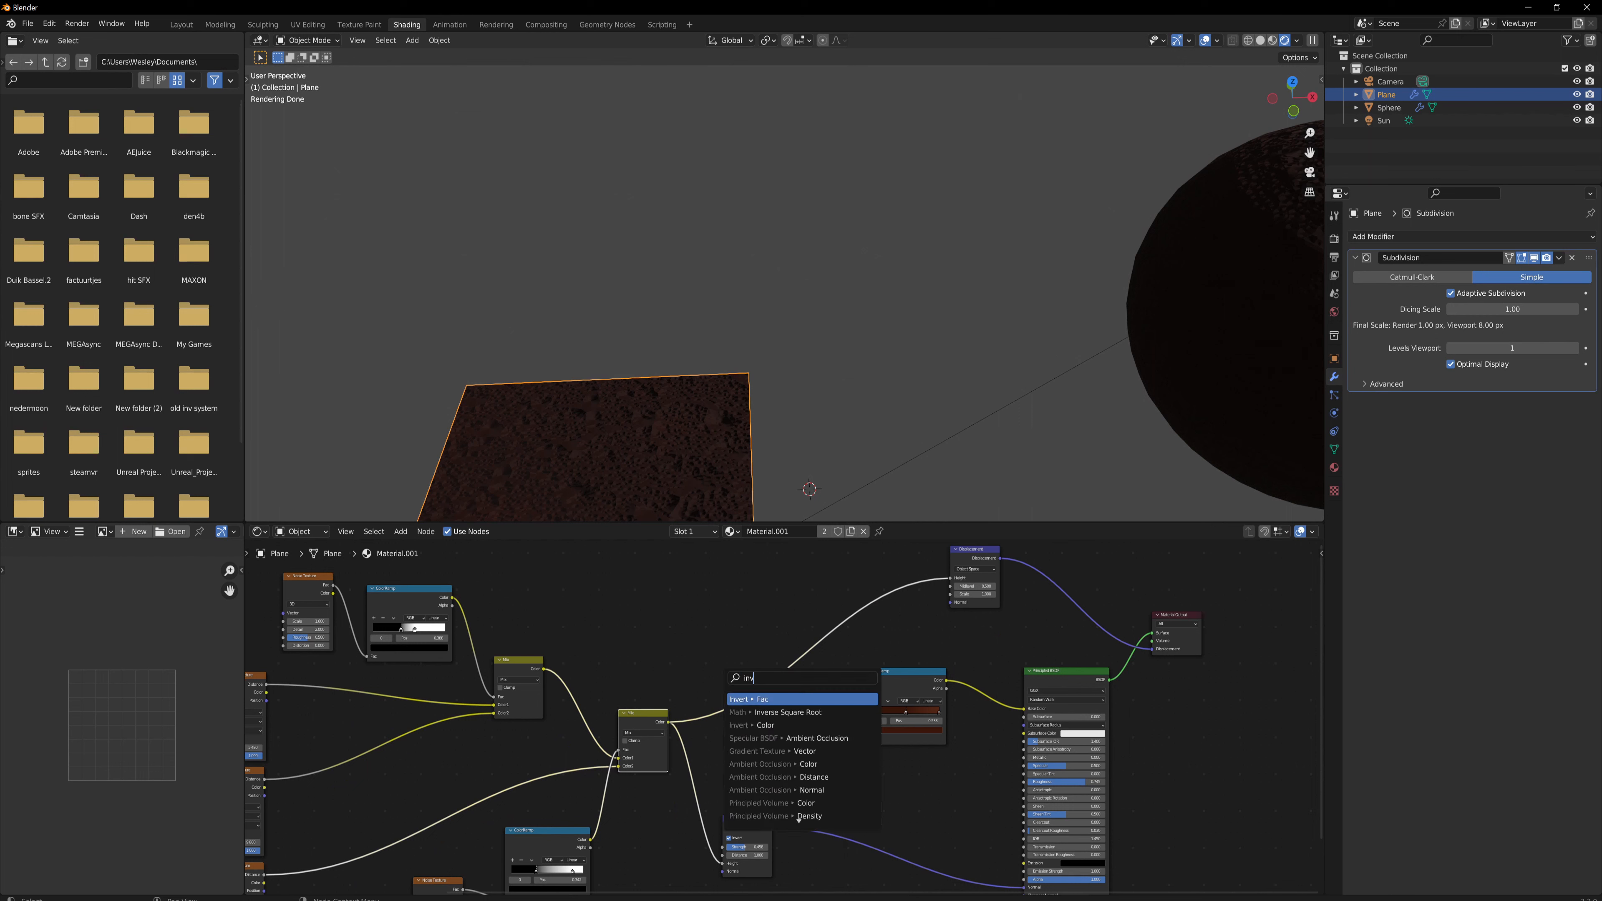
pyautogui.press('Down')
pyautogui.press('Down')
pyautogui.press('Return')
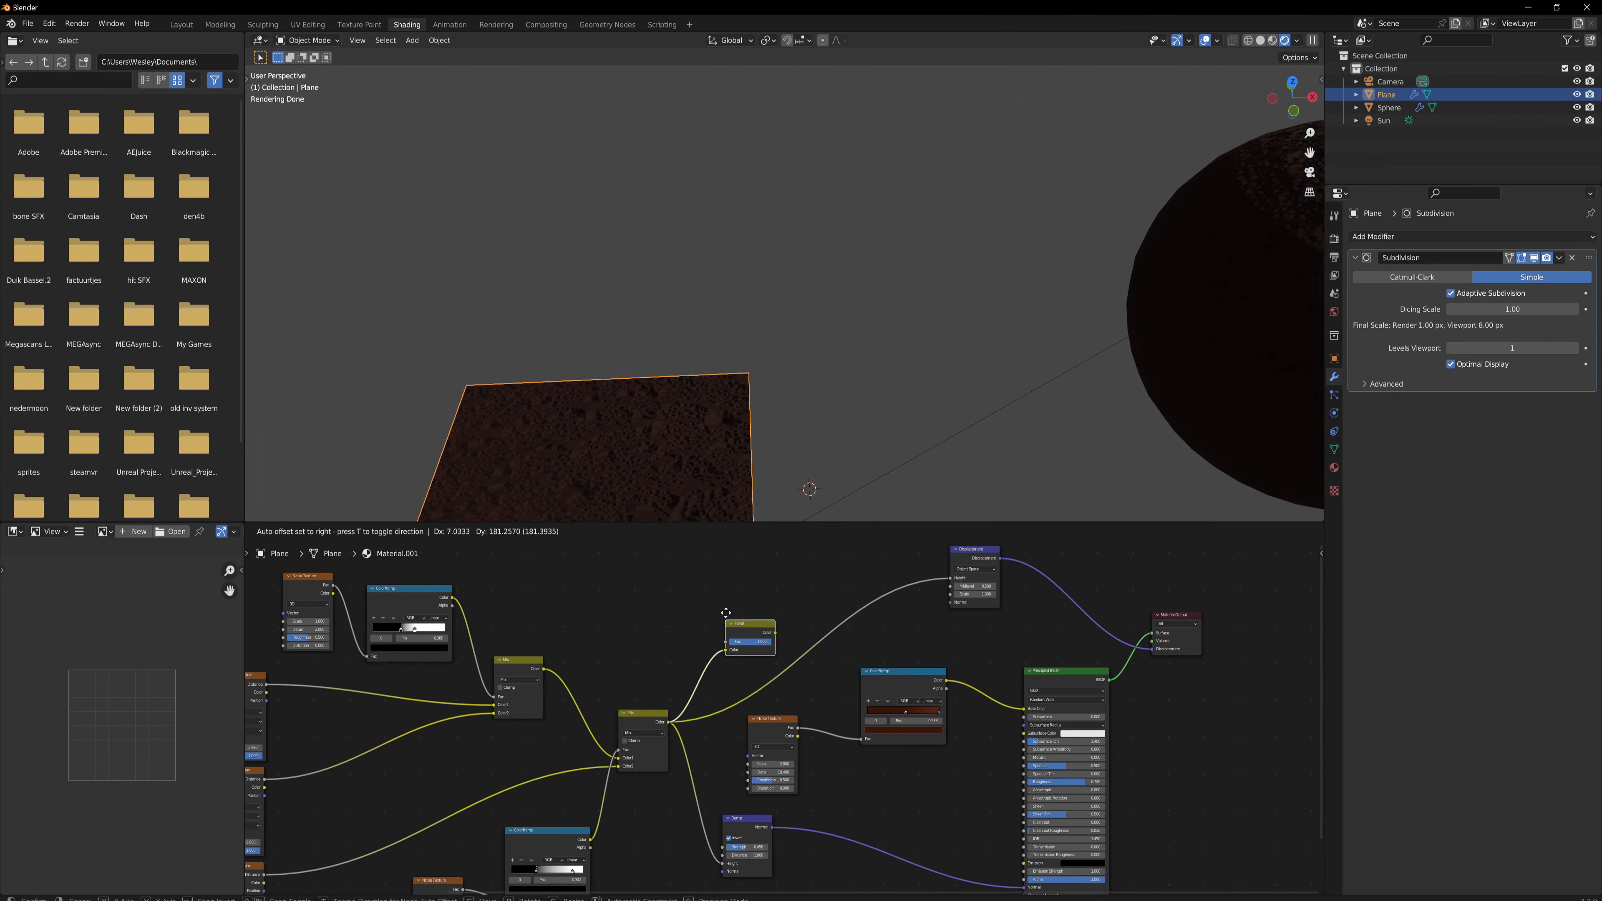
pyautogui.click(722, 608)
pyautogui.moveTo(772, 610); pyautogui.dragTo(950, 578)
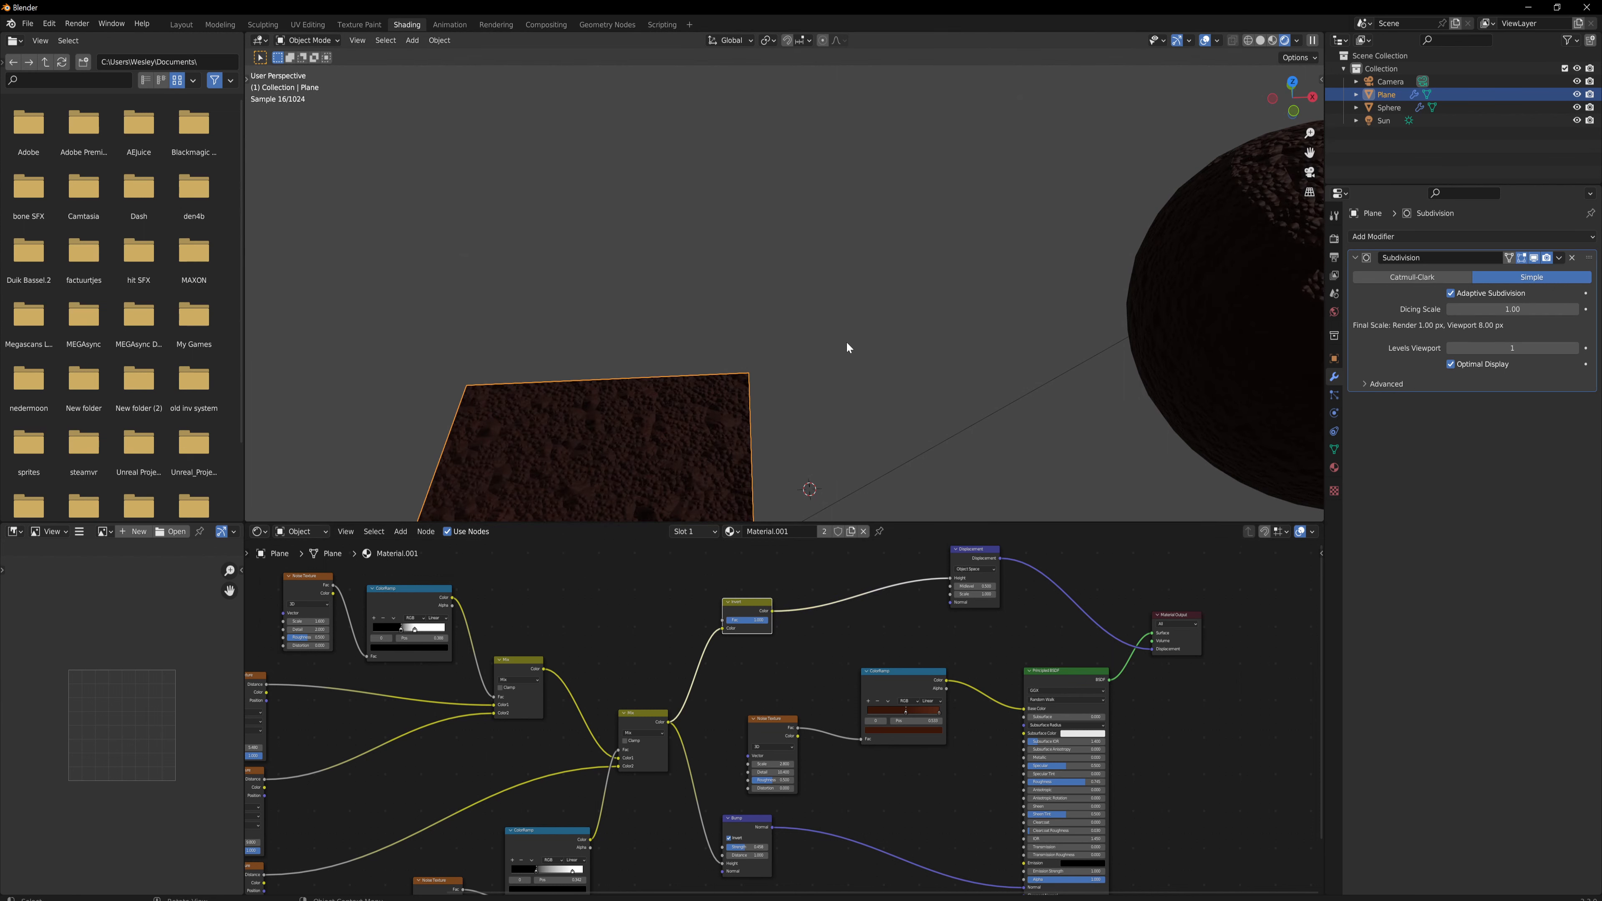
# Step: Try a different Midlevel on the Displacement node and undo that change
pyautogui.moveTo(811, 369); pyautogui.dragTo(749, 369, button='middle')
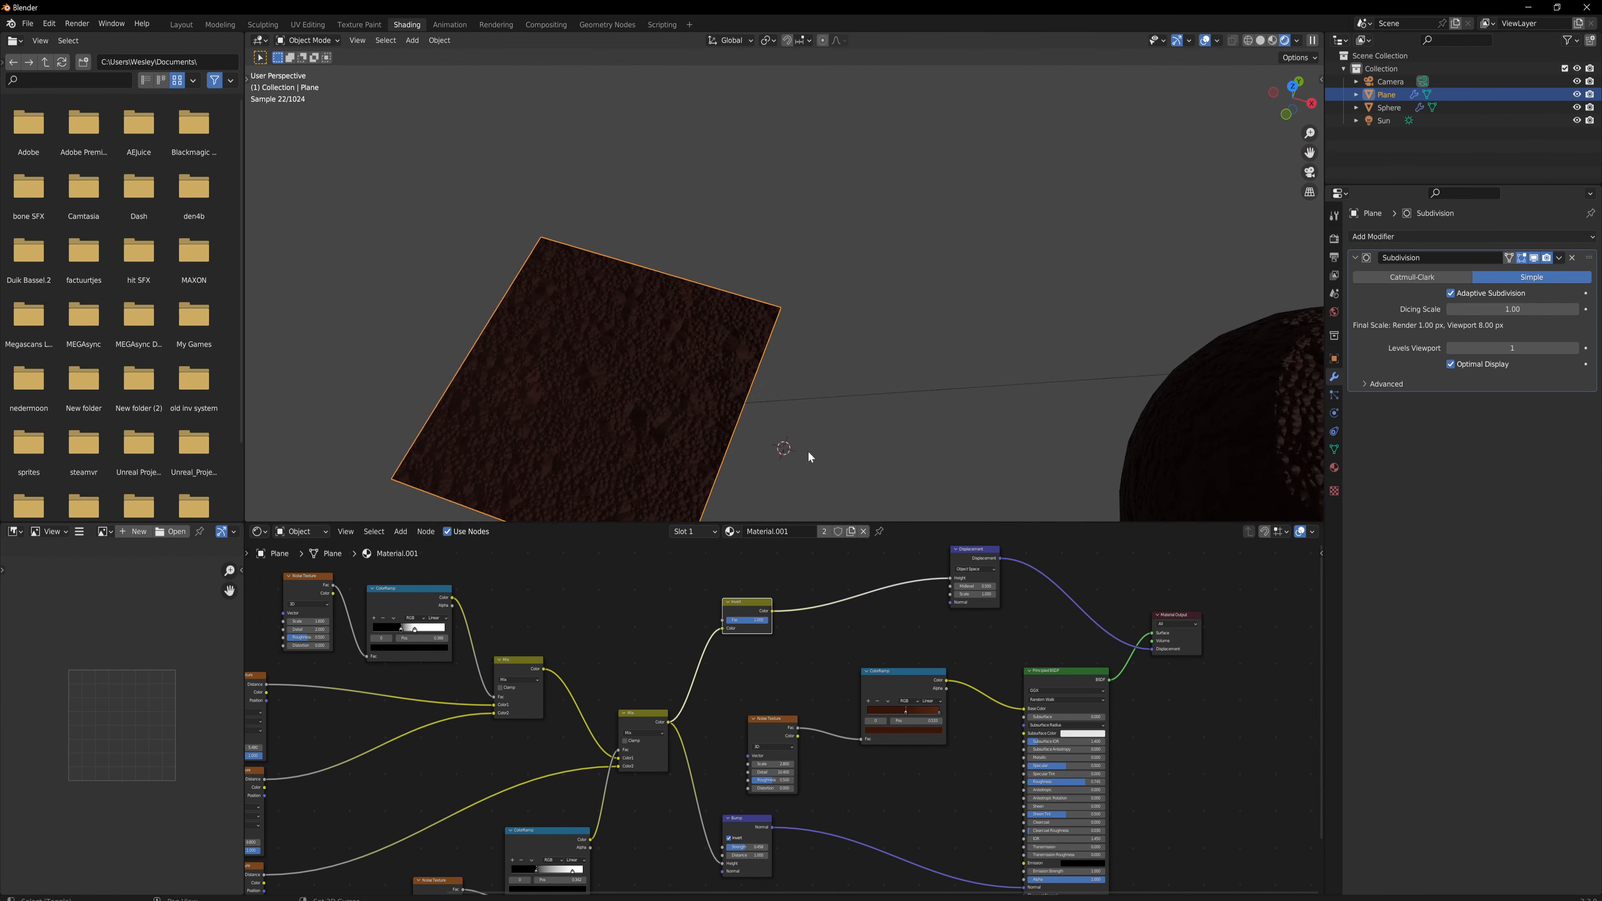
pyautogui.keyDown('shift'); pyautogui.moveTo(809, 455); pyautogui.dragTo(920, 350, button='middle'); pyautogui.keyUp('shift')
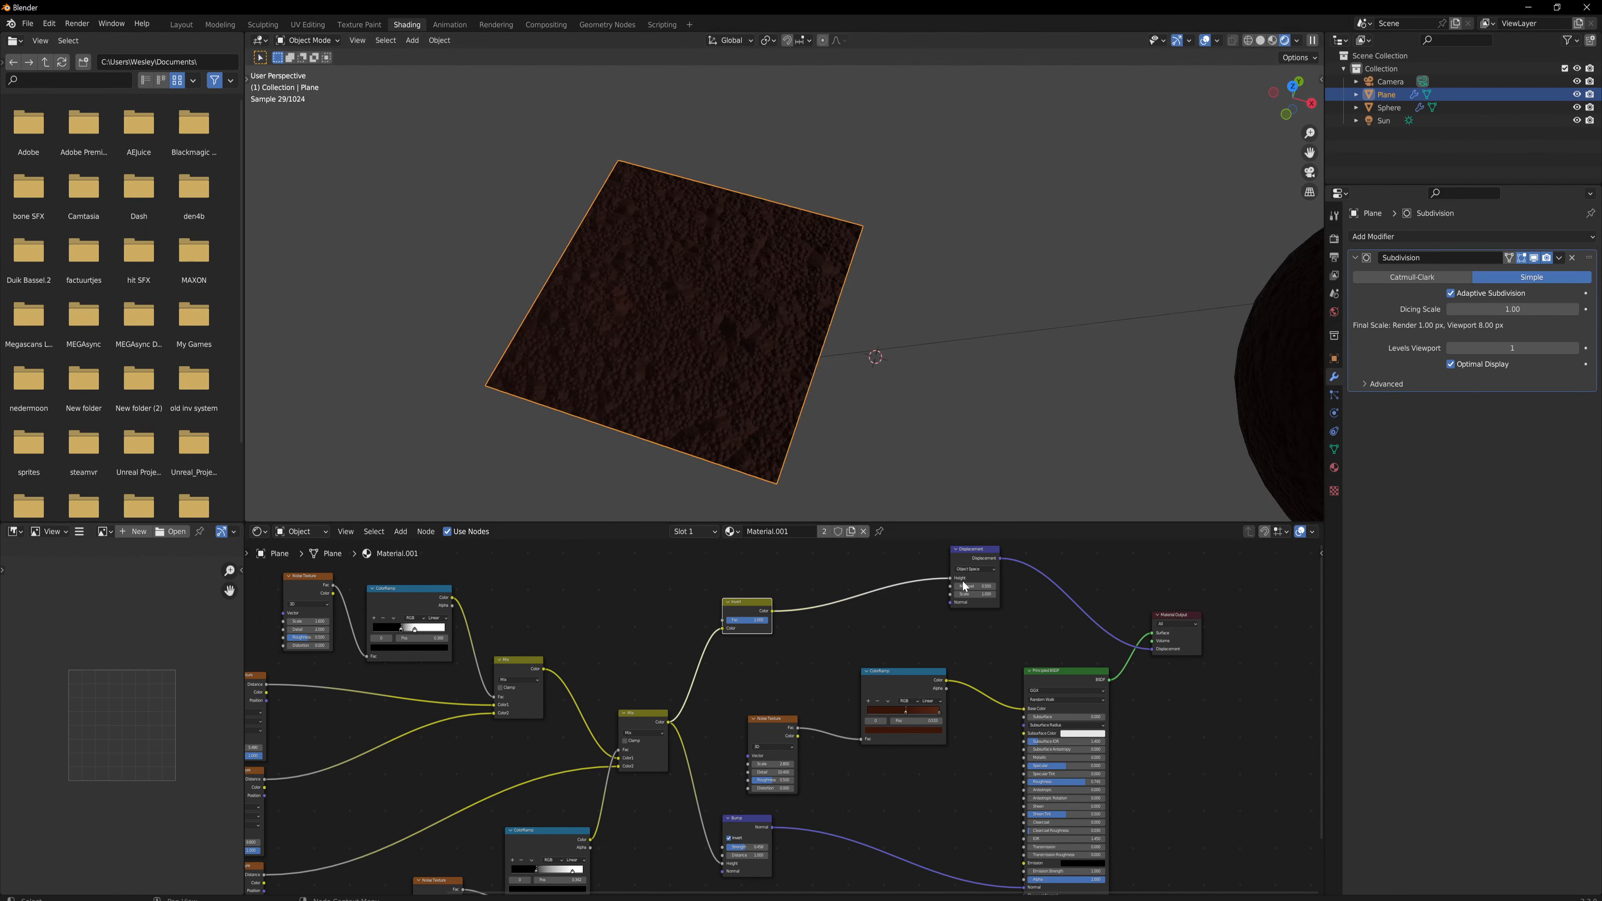
pyautogui.moveTo(964, 586); pyautogui.dragTo(1022, 586)
pyautogui.hotkey('ctrl', 'z')
# Step: Reduce the Displacement node's Scale to weaken the relief on the plane and sphere
pyautogui.moveTo(904, 340); pyautogui.dragTo(954, 276, button='middle')
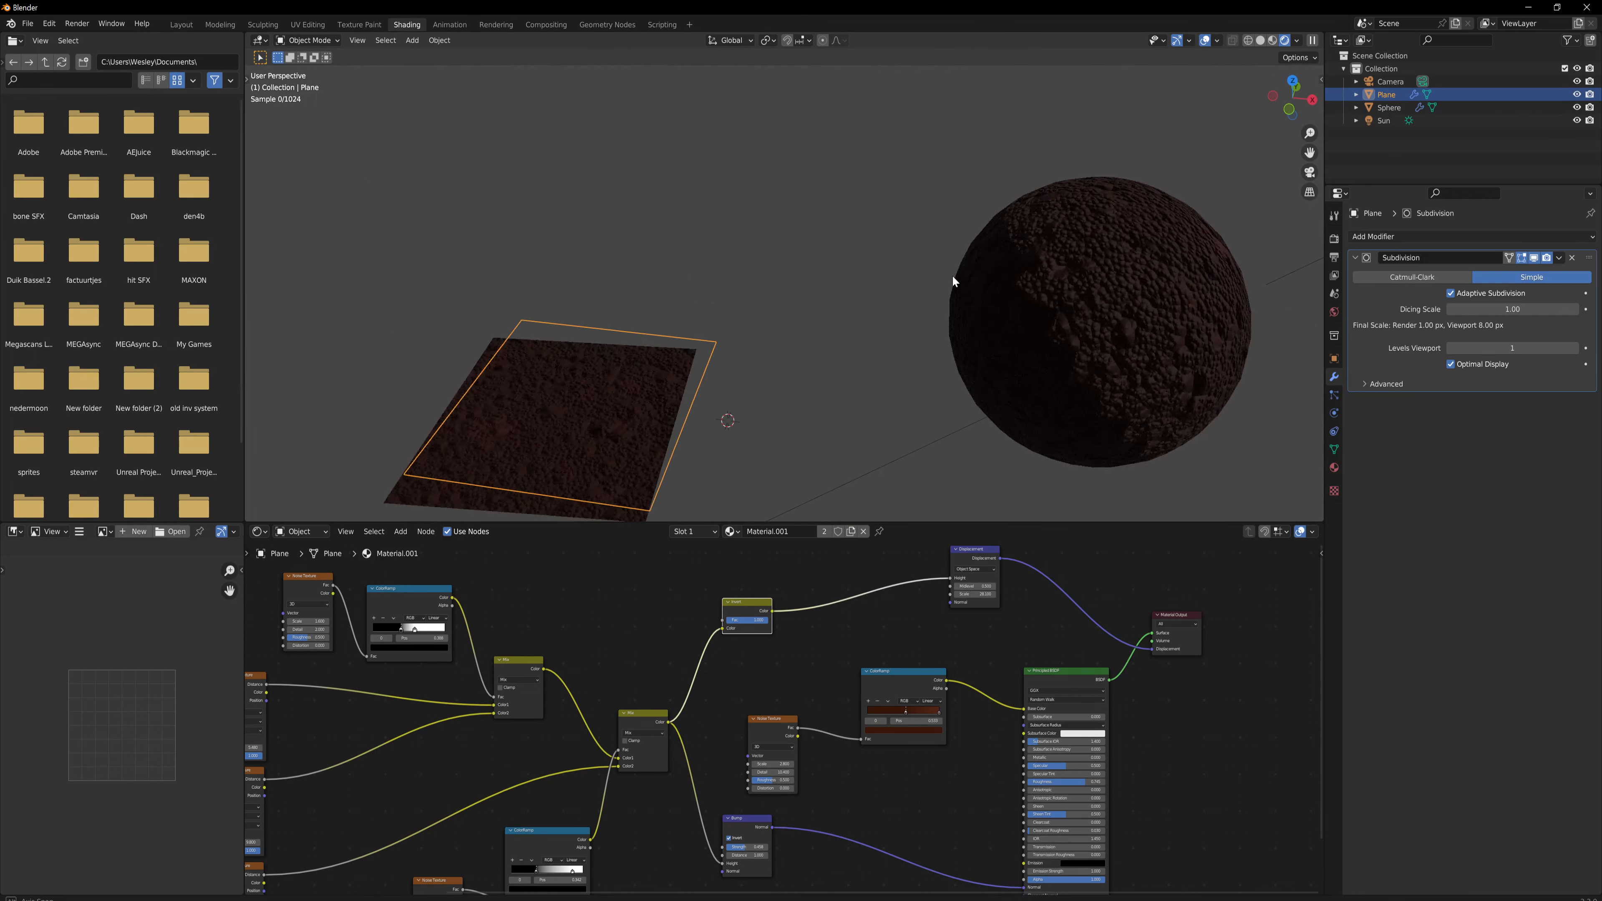
pyautogui.keyDown('shift'); pyautogui.moveTo(1089, 372); pyautogui.dragTo(944, 350, button='middle'); pyautogui.keyUp('shift')
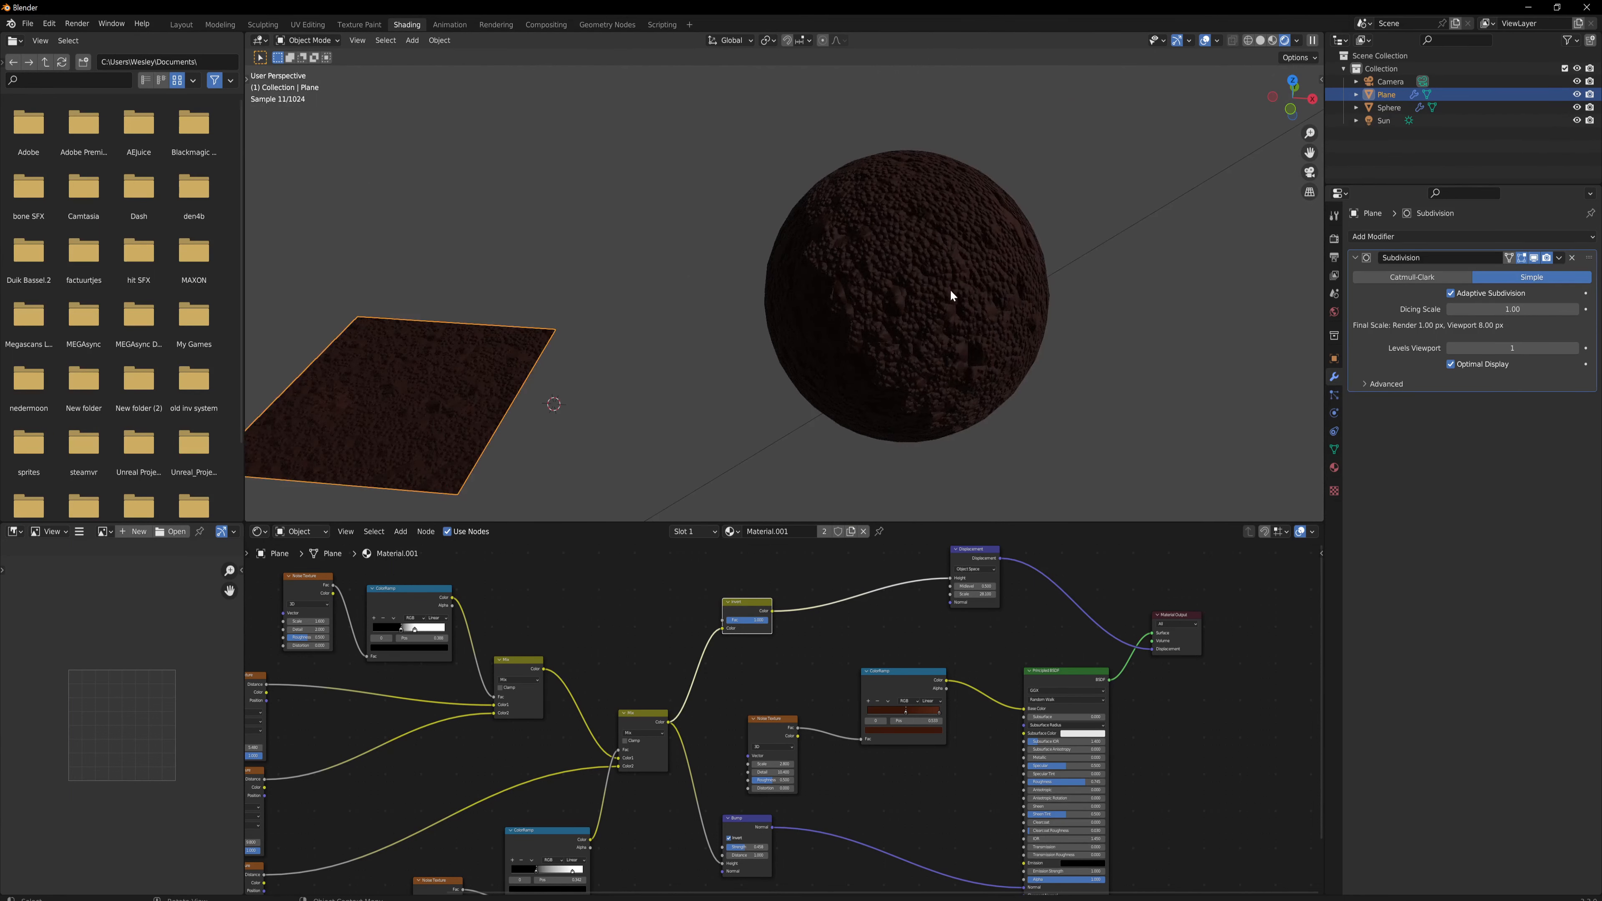
pyautogui.scroll(2, 959, 379)
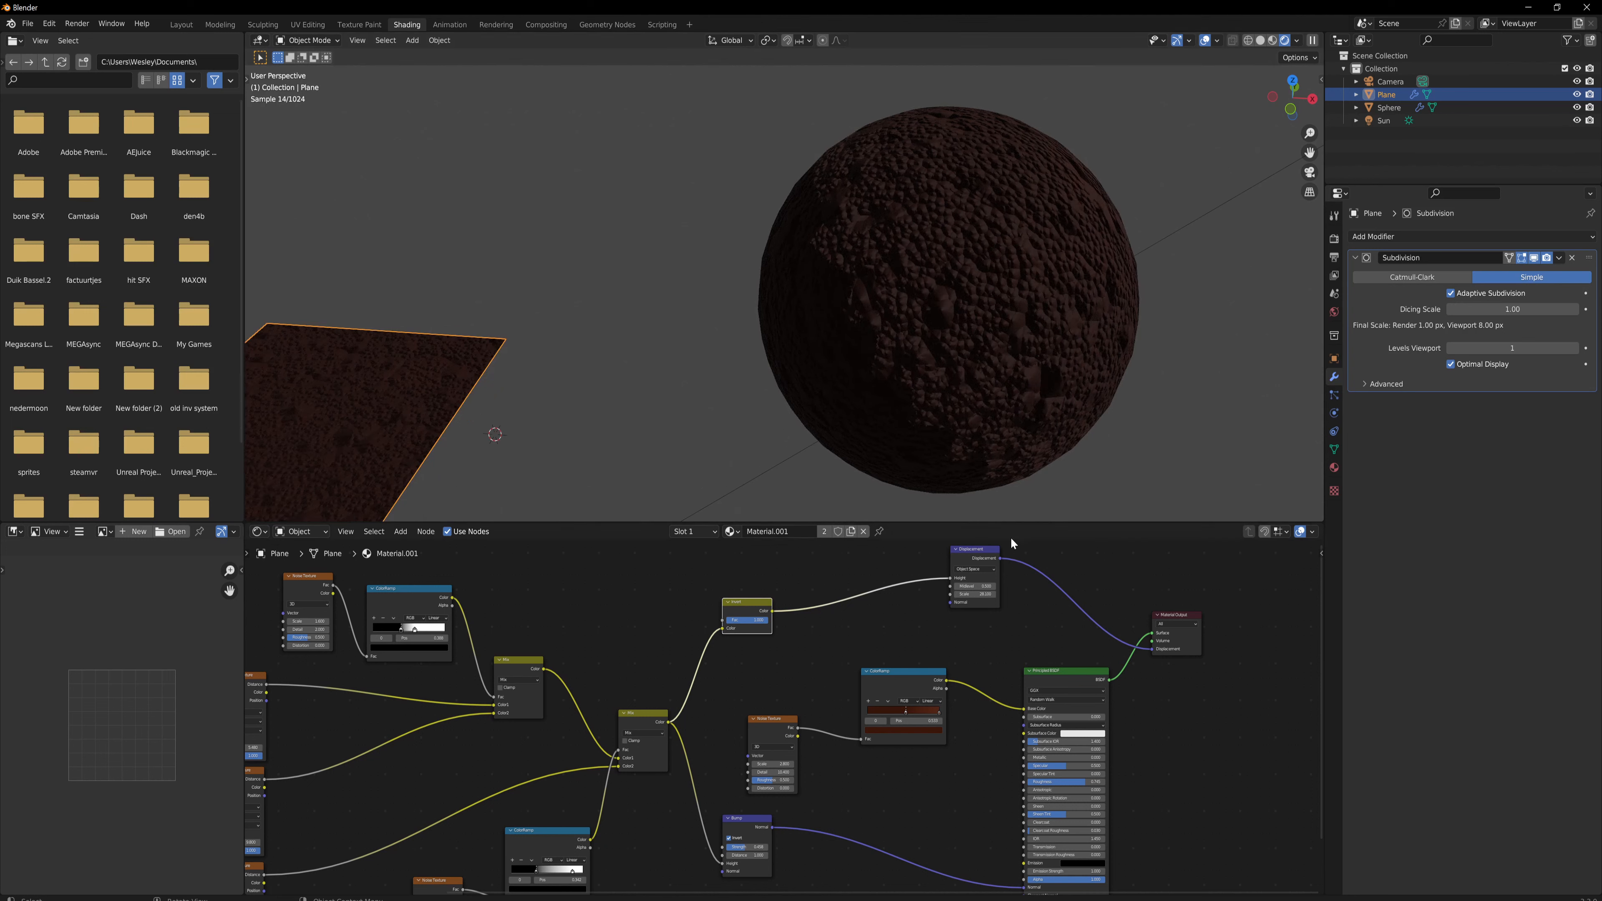
pyautogui.moveTo(975, 594); pyautogui.dragTo(898, 594)
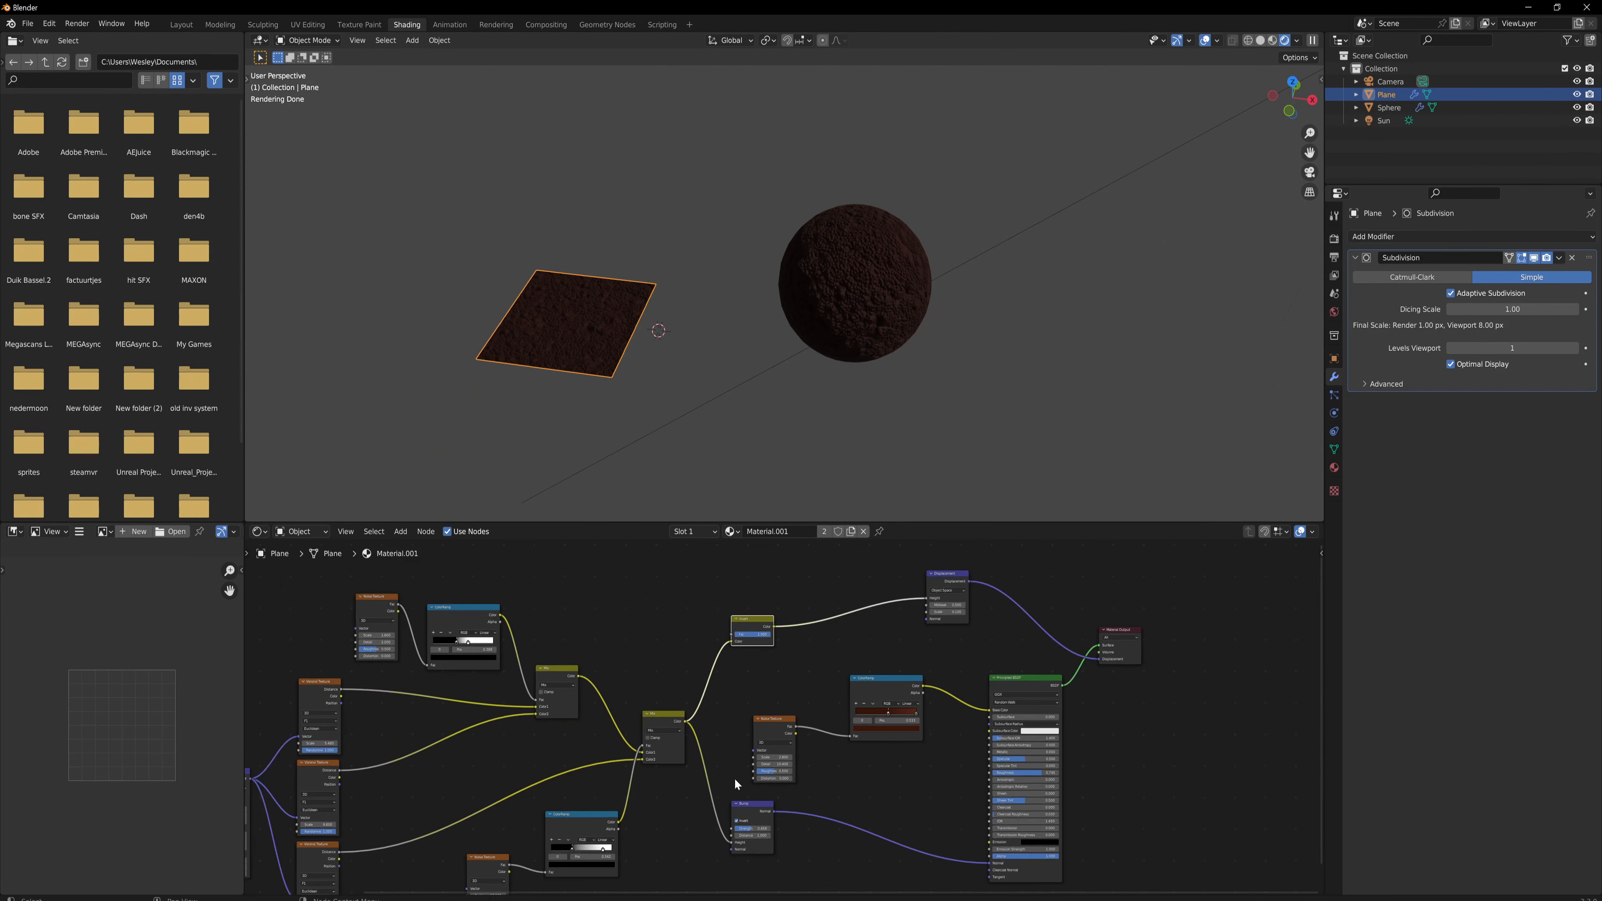
# Step: Return the viewport to material preview and raise the Scale of the upper two Voronoi Textures for finer bumps
pyautogui.scroll(-4, 734, 780)
pyautogui.moveTo(734, 780); pyautogui.dragTo(837, 750, button='middle')
pyautogui.moveTo(609, 702); pyautogui.dragTo(838, 688, button='middle')
pyautogui.scroll(4, 839, 686)
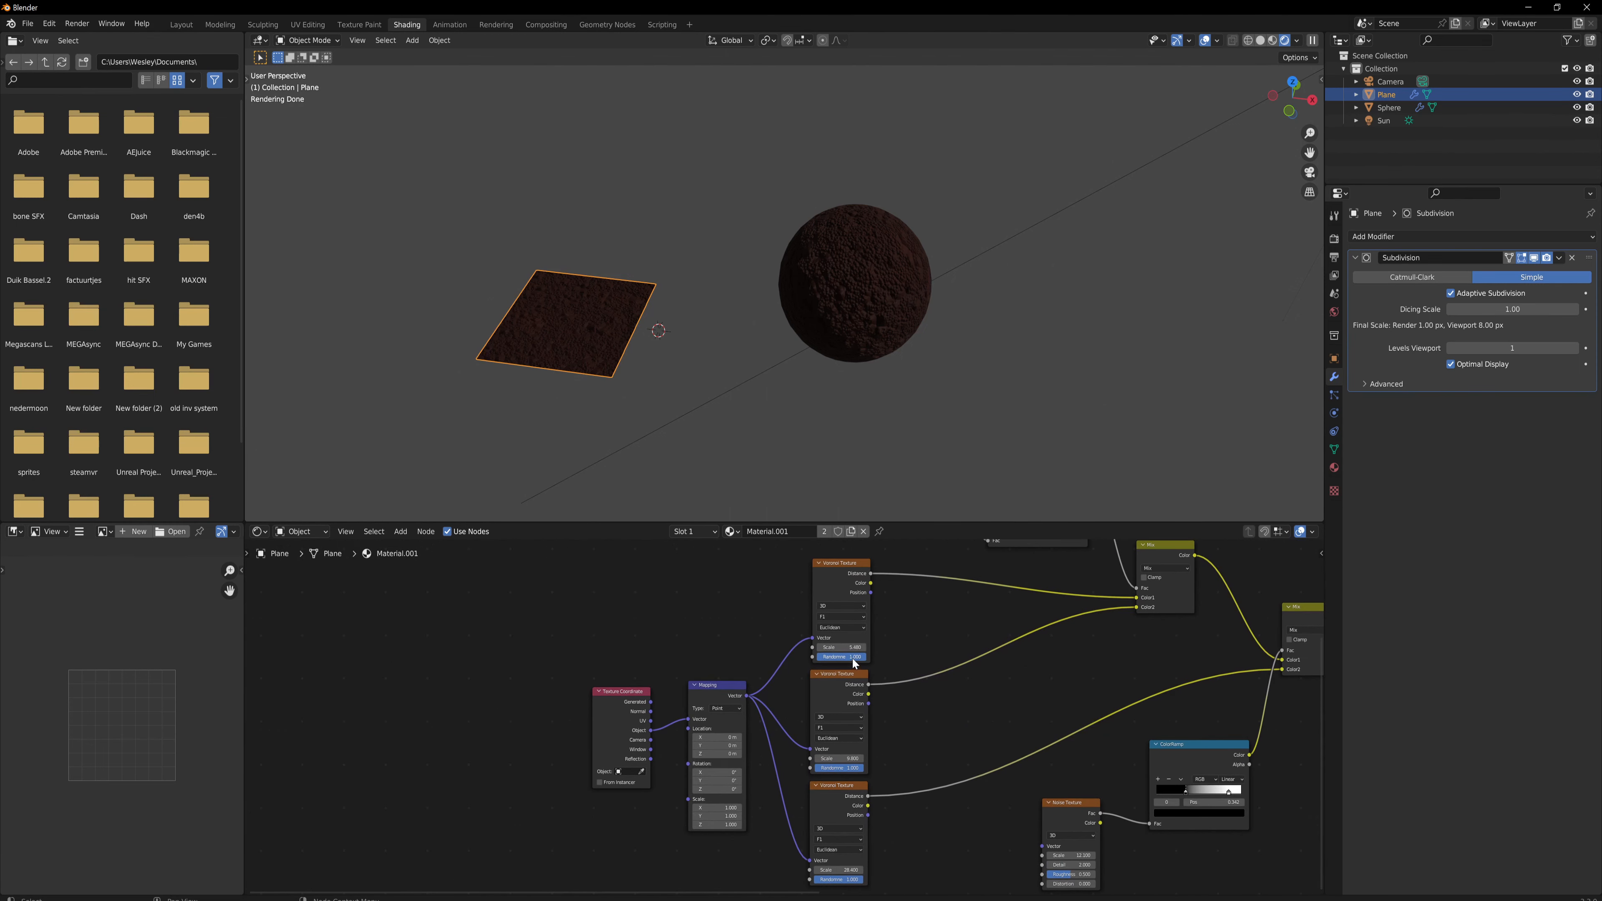
pyautogui.moveTo(850, 647); pyautogui.dragTo(867, 648)
pyautogui.click(1272, 39)
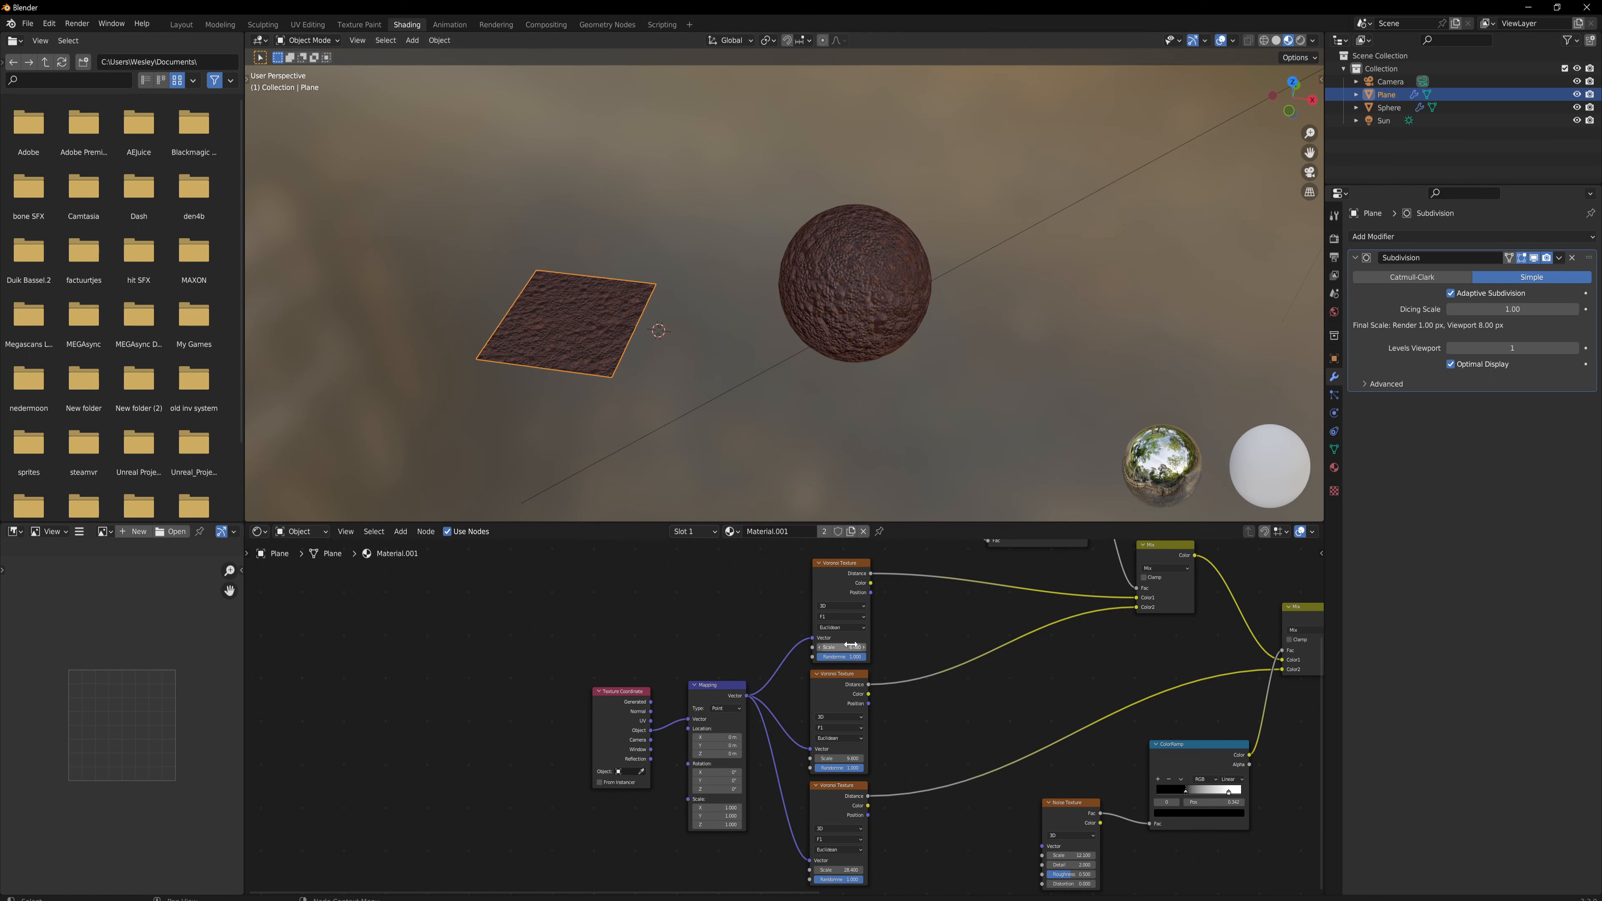
pyautogui.moveTo(848, 645); pyautogui.dragTo(914, 646)
pyautogui.moveTo(872, 347); pyautogui.dragTo(918, 368, button='middle')
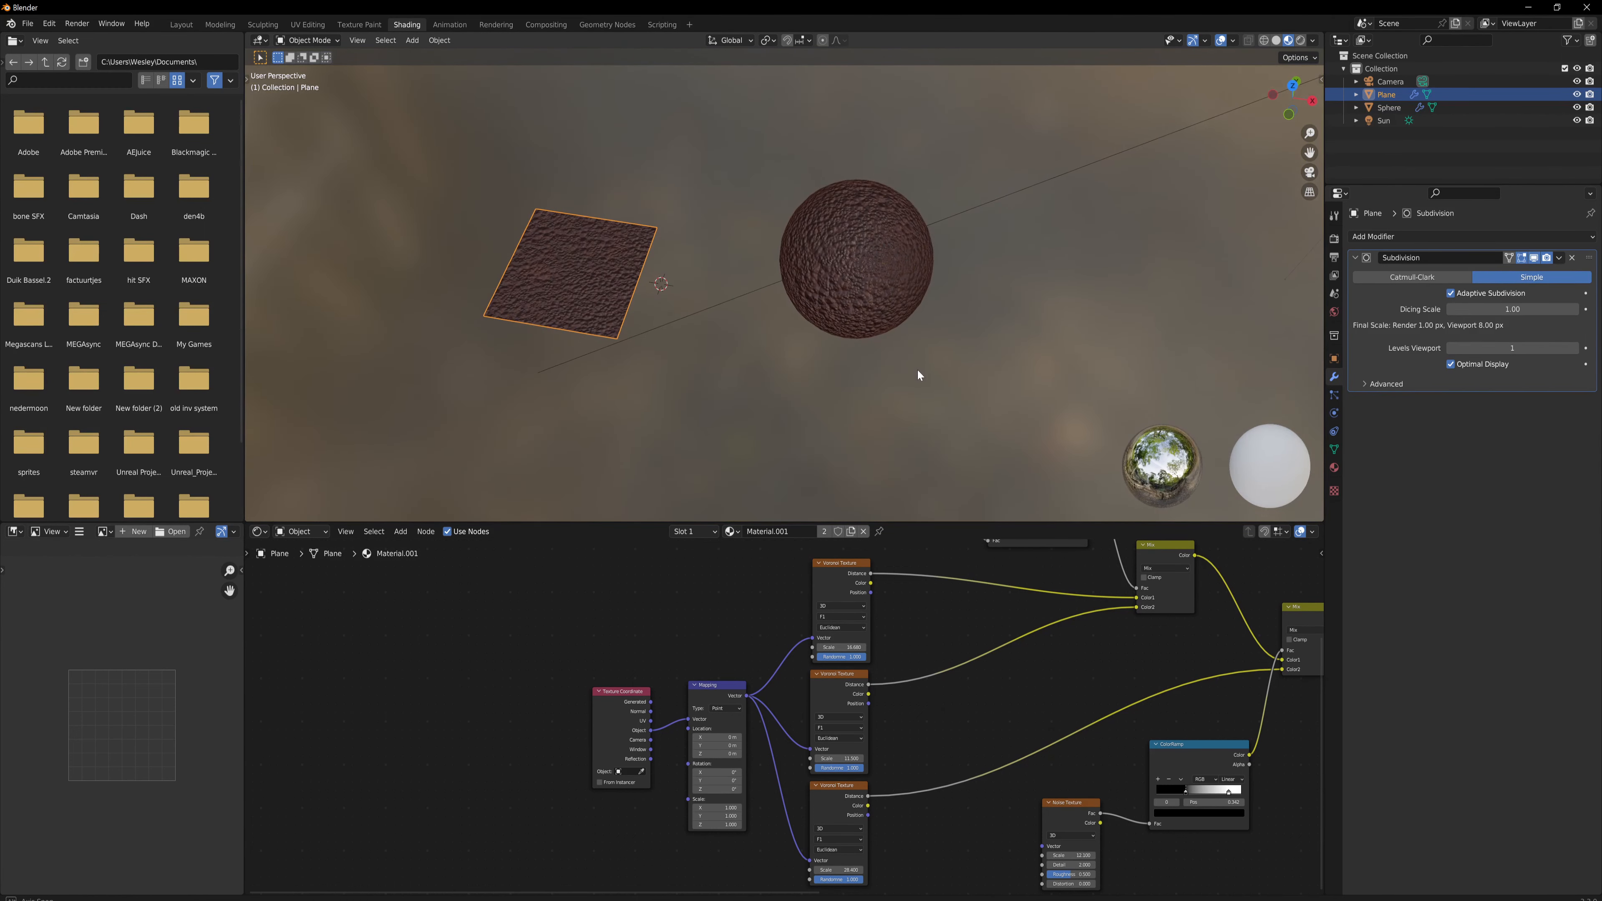
# Step: Lower the Bump node's Strength to 0.146 and set the Displacement node's Scale to 0.080
pyautogui.moveTo(1076, 814); pyautogui.dragTo(517, 709, button='middle')
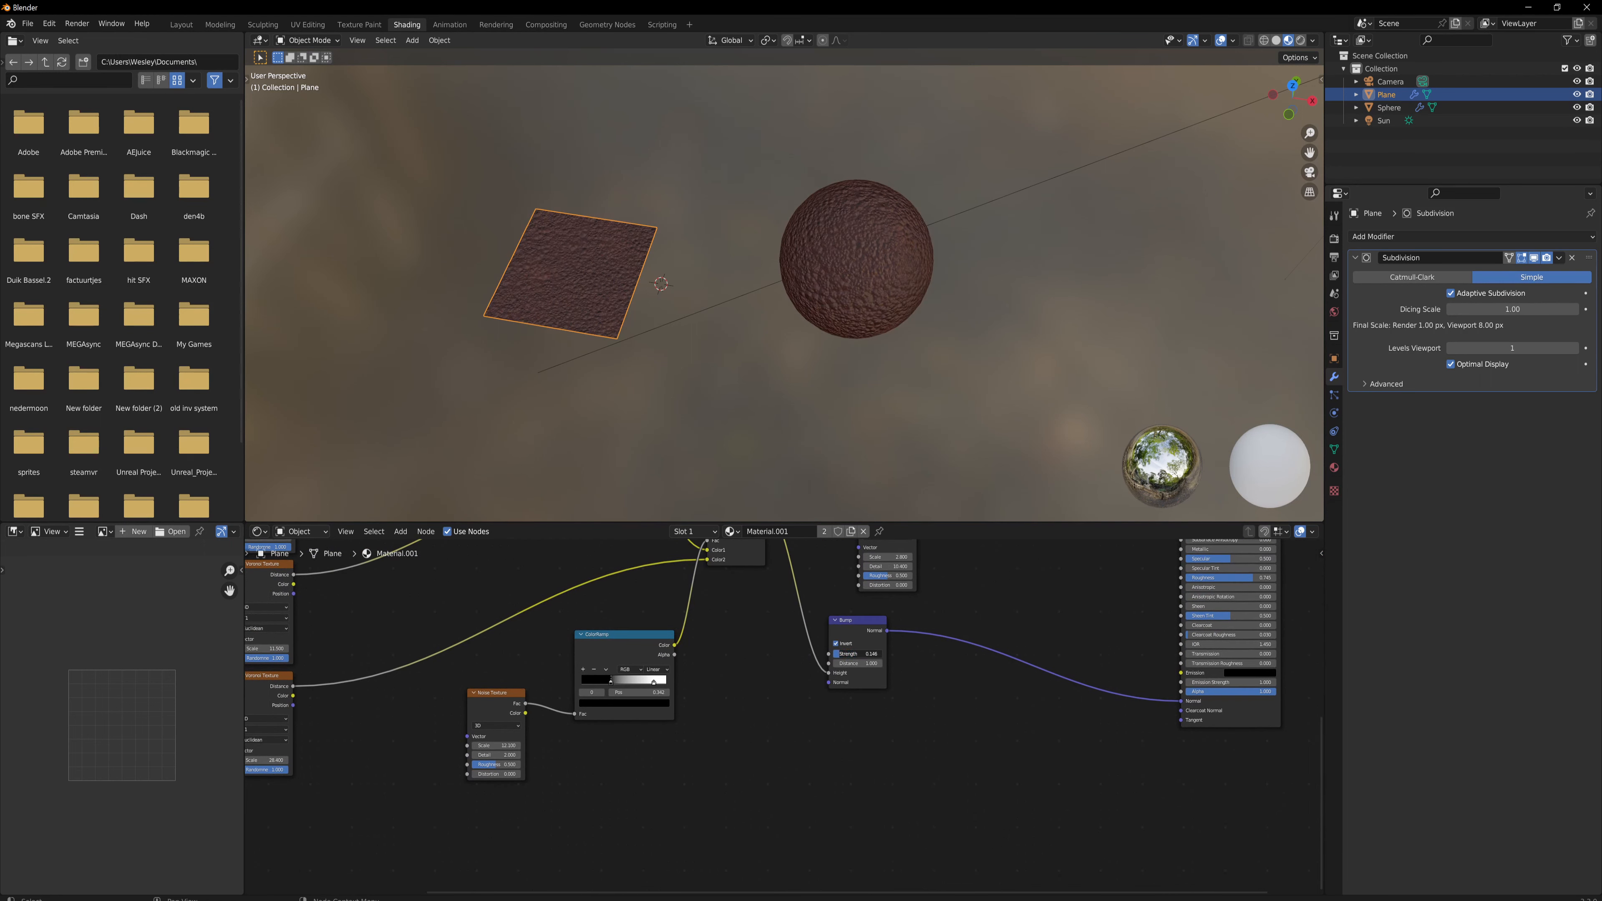
pyautogui.moveTo(958, 601); pyautogui.dragTo(780, 573, button='middle')
pyautogui.scroll(1, 780, 572)
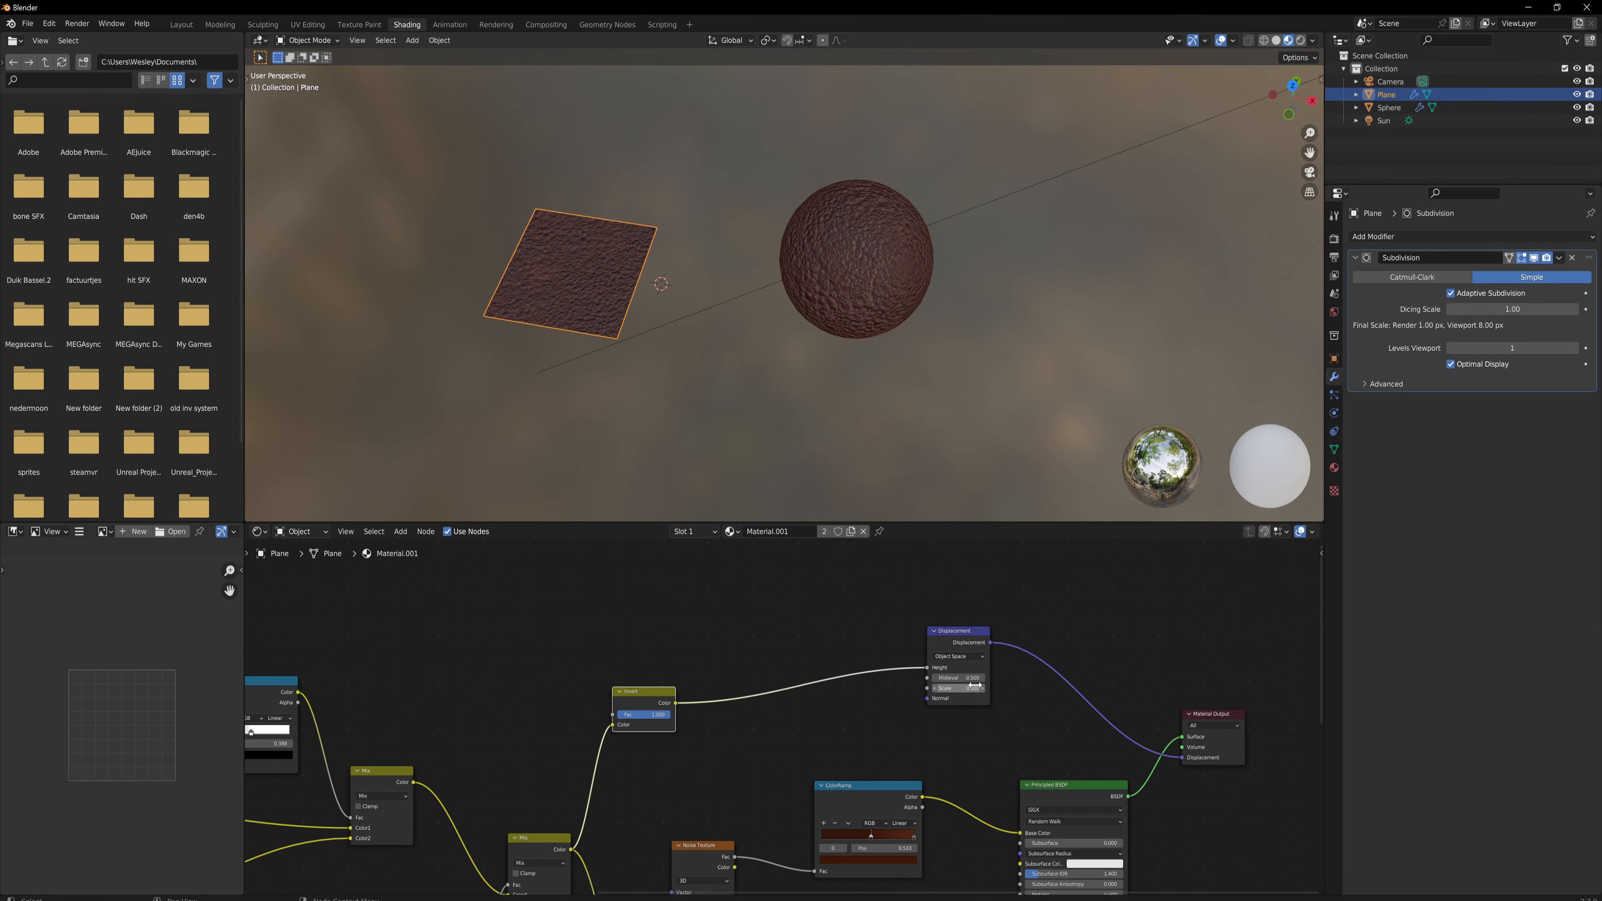
pyautogui.keyDown('shift'); pyautogui.moveTo(966, 688); pyautogui.dragTo(940, 687); pyautogui.keyUp('shift')
pyautogui.keyDown('shift'); pyautogui.moveTo(957, 687); pyautogui.dragTo(965, 688); pyautogui.keyUp('shift')
# Step: Try adding a Math Divide node fed by the Invert node's Color output and delete it again
pyautogui.moveTo(734, 697); pyautogui.dragTo(735, 696)
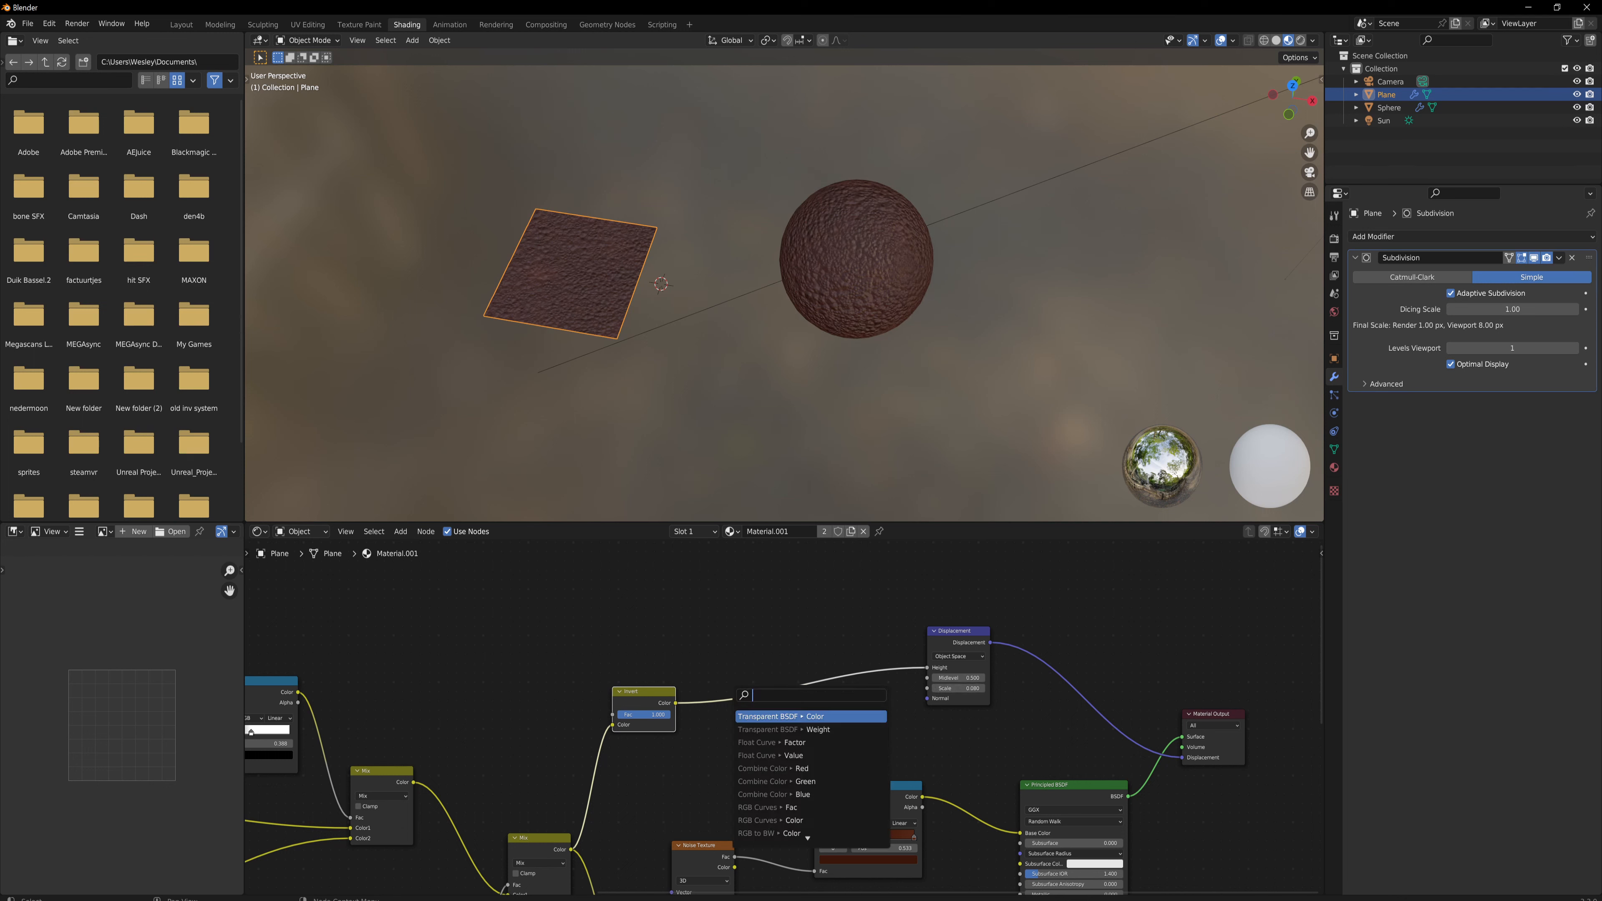
pyautogui.write('divi')
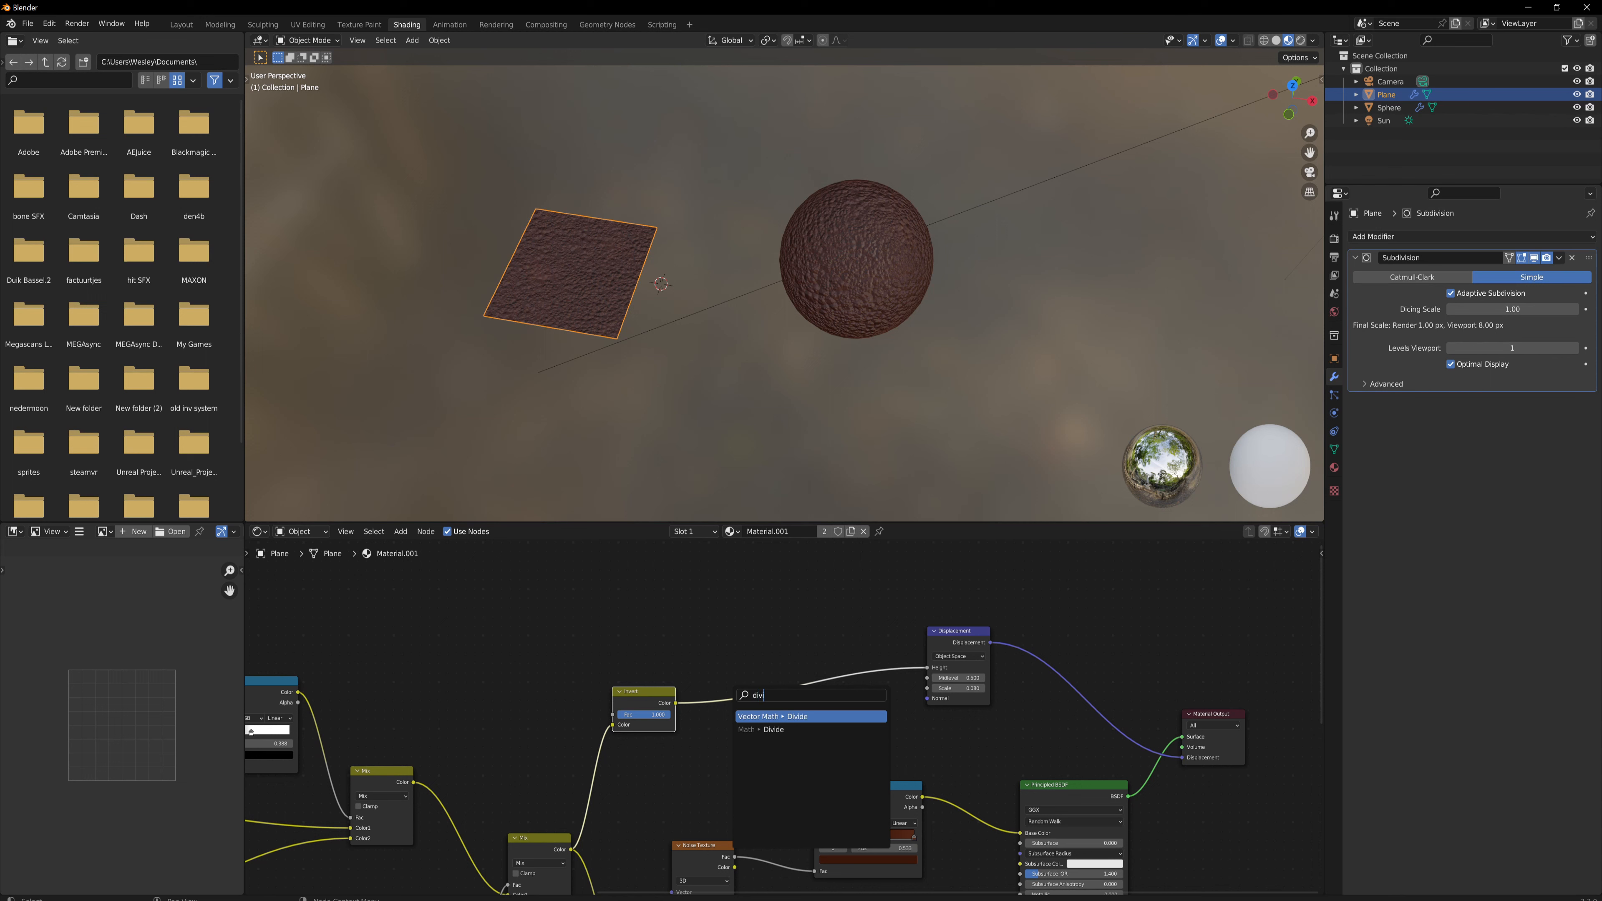
pyautogui.press('Down')
pyautogui.press('Return')
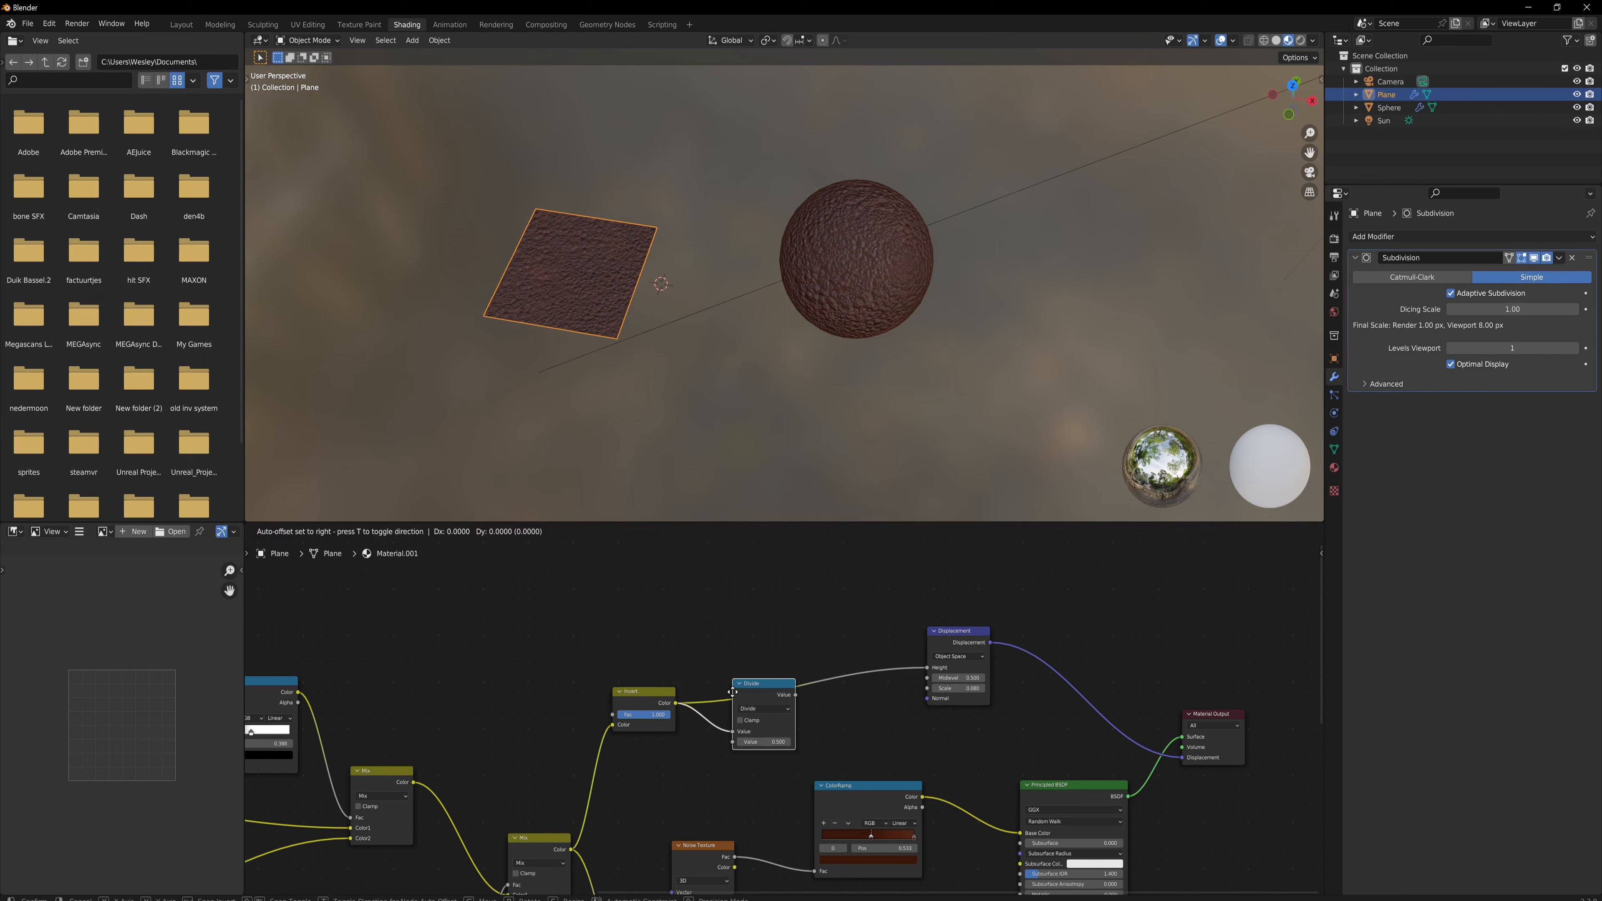
pyautogui.click(731, 617)
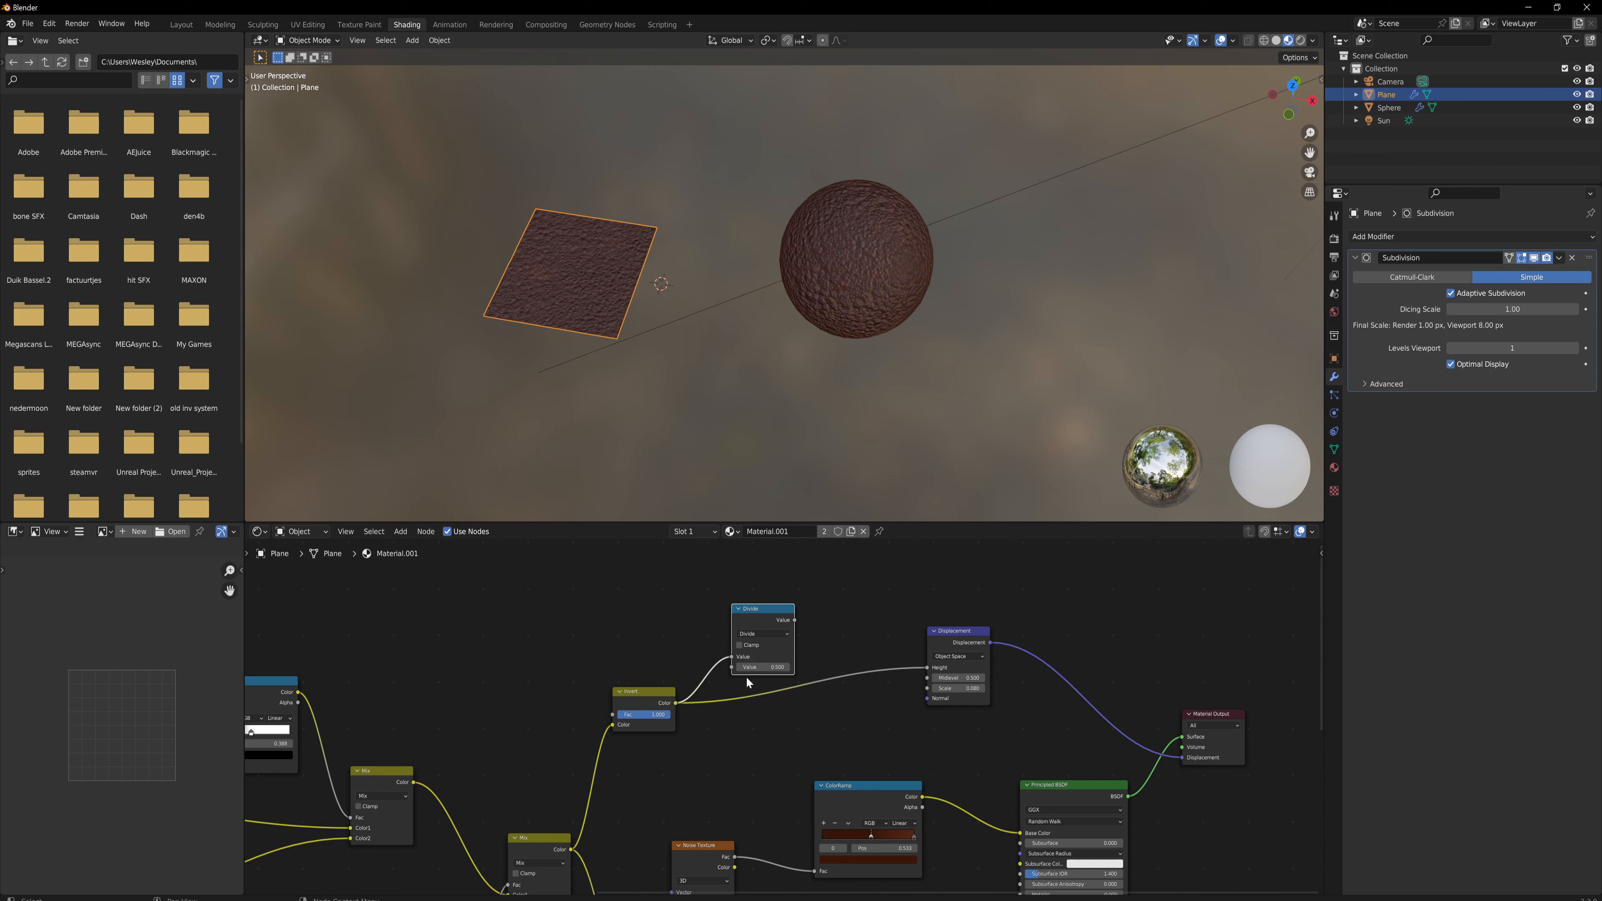
pyautogui.press('Delete')
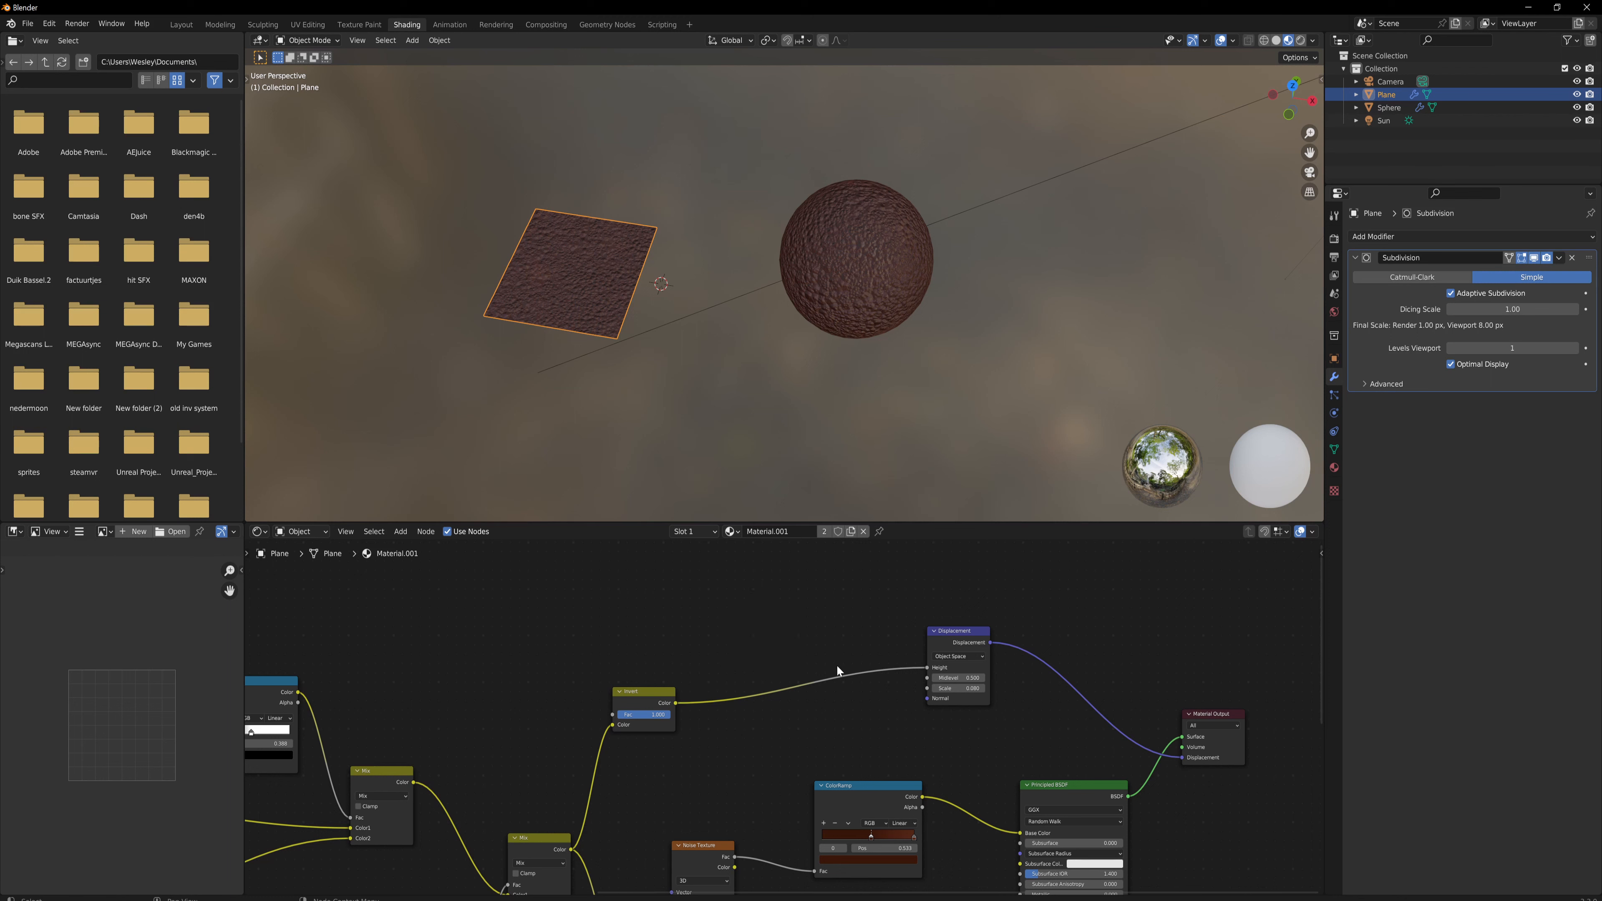
# Step: Reduce the Displacement node's Scale to 0.020, check the plane and sphere in rendered shading, and return to material preview
pyautogui.keyDown('shift'); pyautogui.moveTo(966, 689); pyautogui.dragTo(933, 688); pyautogui.keyUp('shift')
pyautogui.click(1300, 40)
pyautogui.moveTo(1002, 340)
pyautogui.mouseDown(button='middle')
pyautogui.moveTo(971, 301)
pyautogui.moveTo(1038, 302)
pyautogui.moveTo(986, 327)
pyautogui.mouseUp(button='middle')
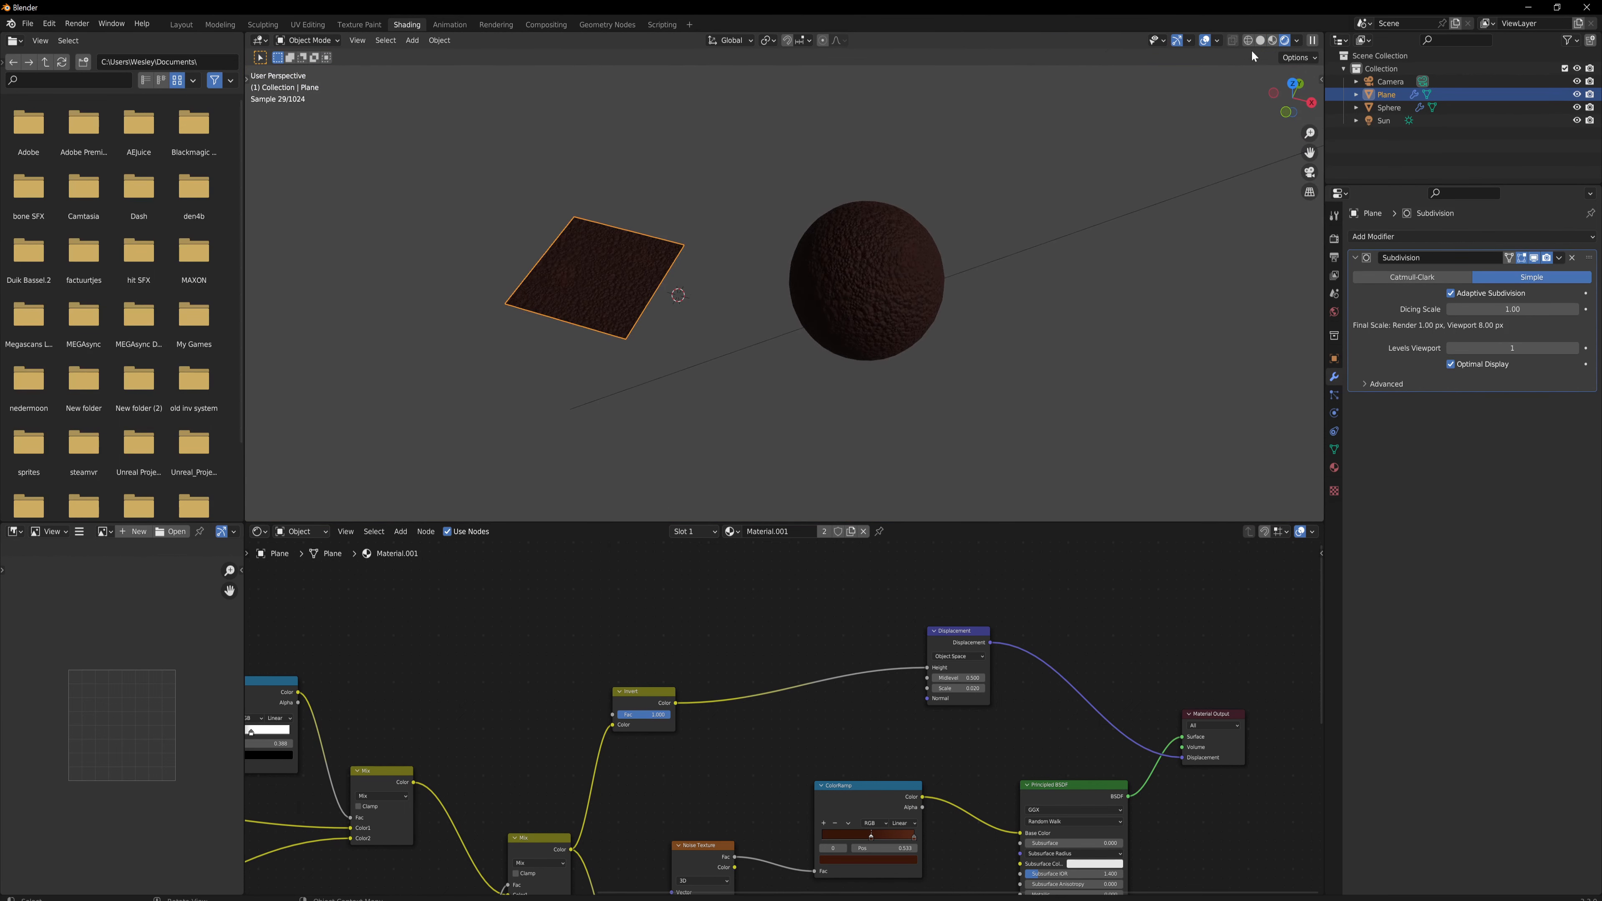
pyautogui.click(1271, 39)
pyautogui.scroll(-1, 862, 357)
pyautogui.moveTo(862, 357); pyautogui.dragTo(795, 385, button='middle')
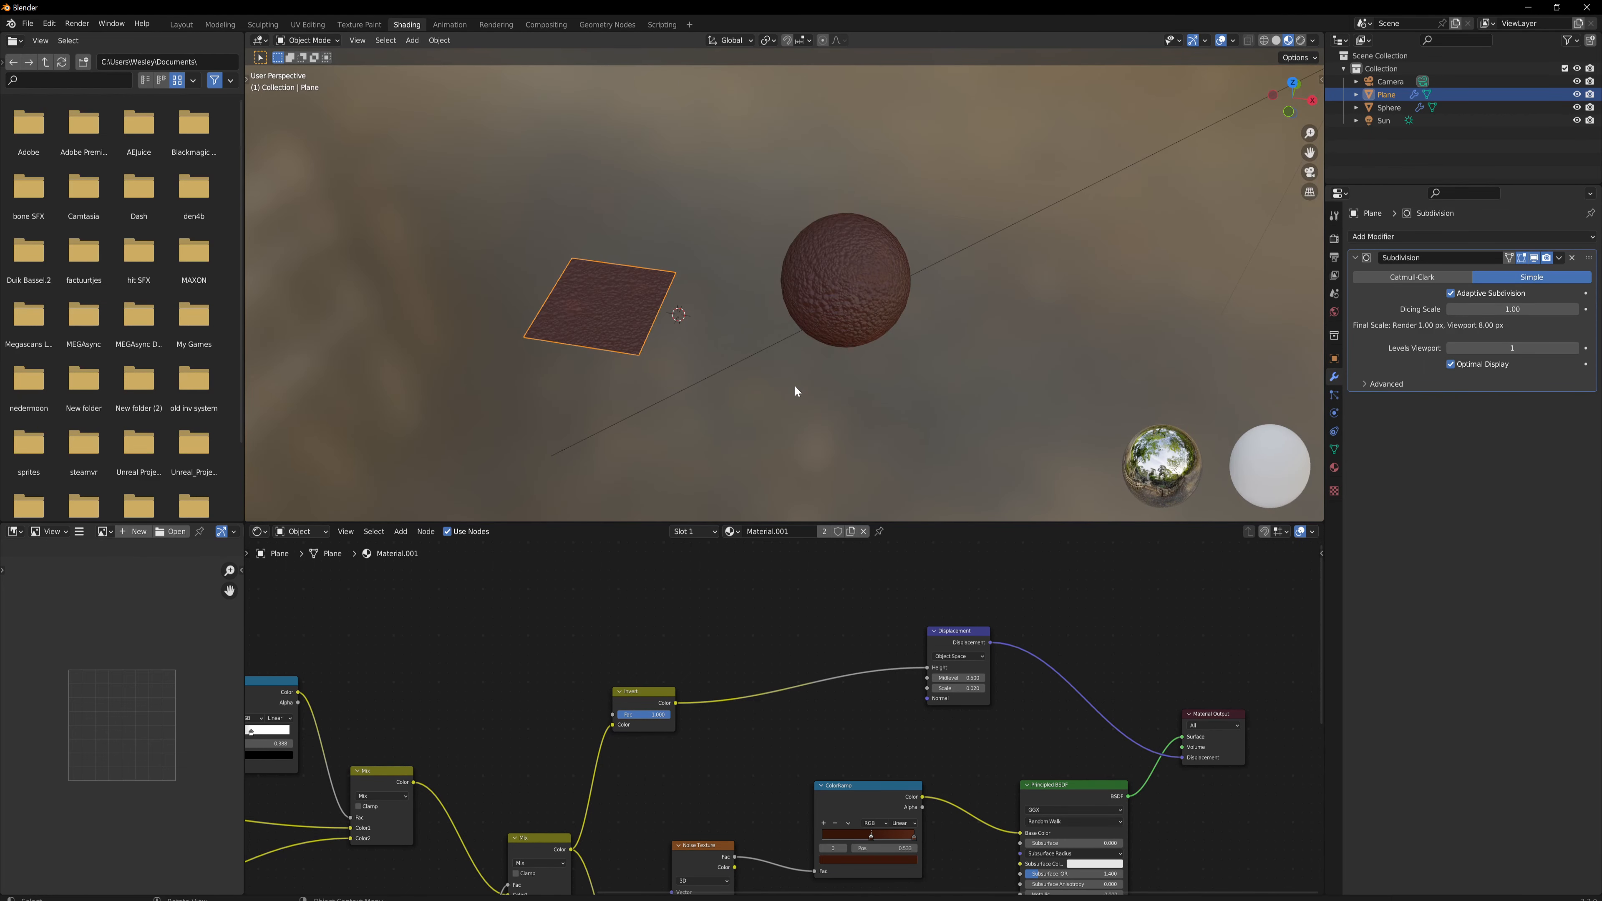